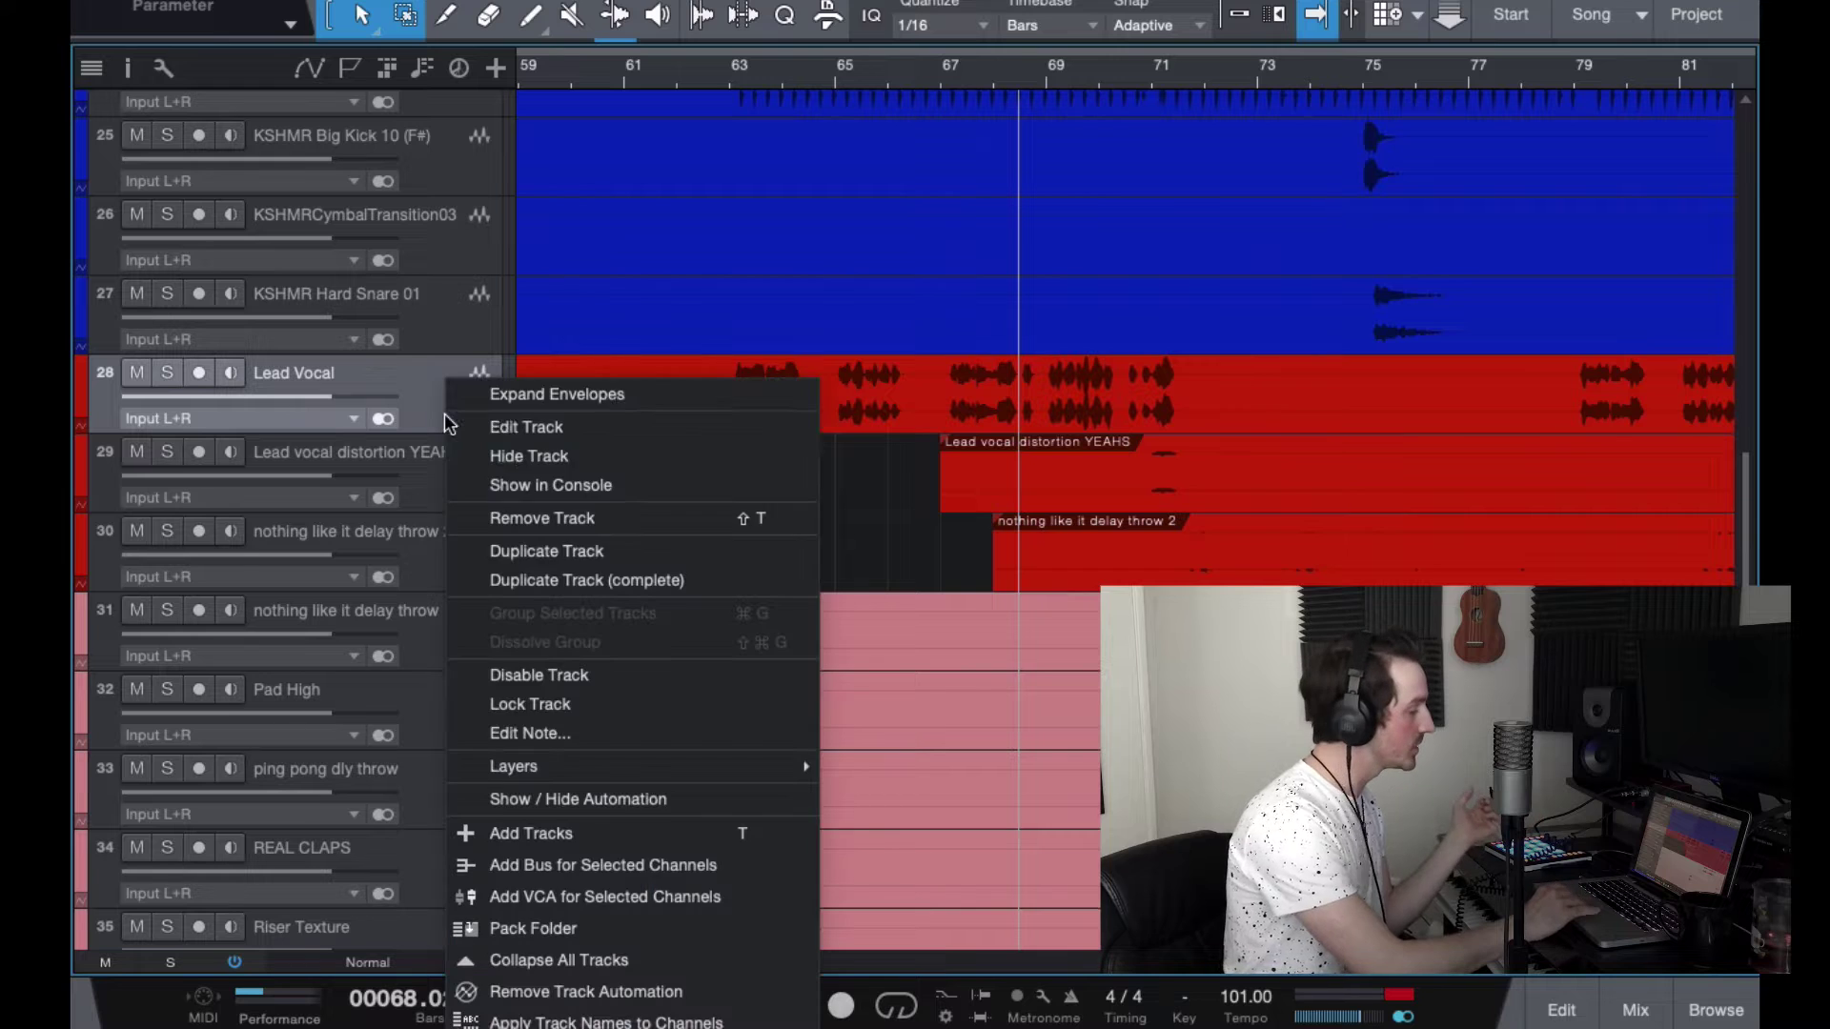
Step: Duplicate the Lead Vocal track without its audio and rename the copy RVS Vocal
click(566, 550)
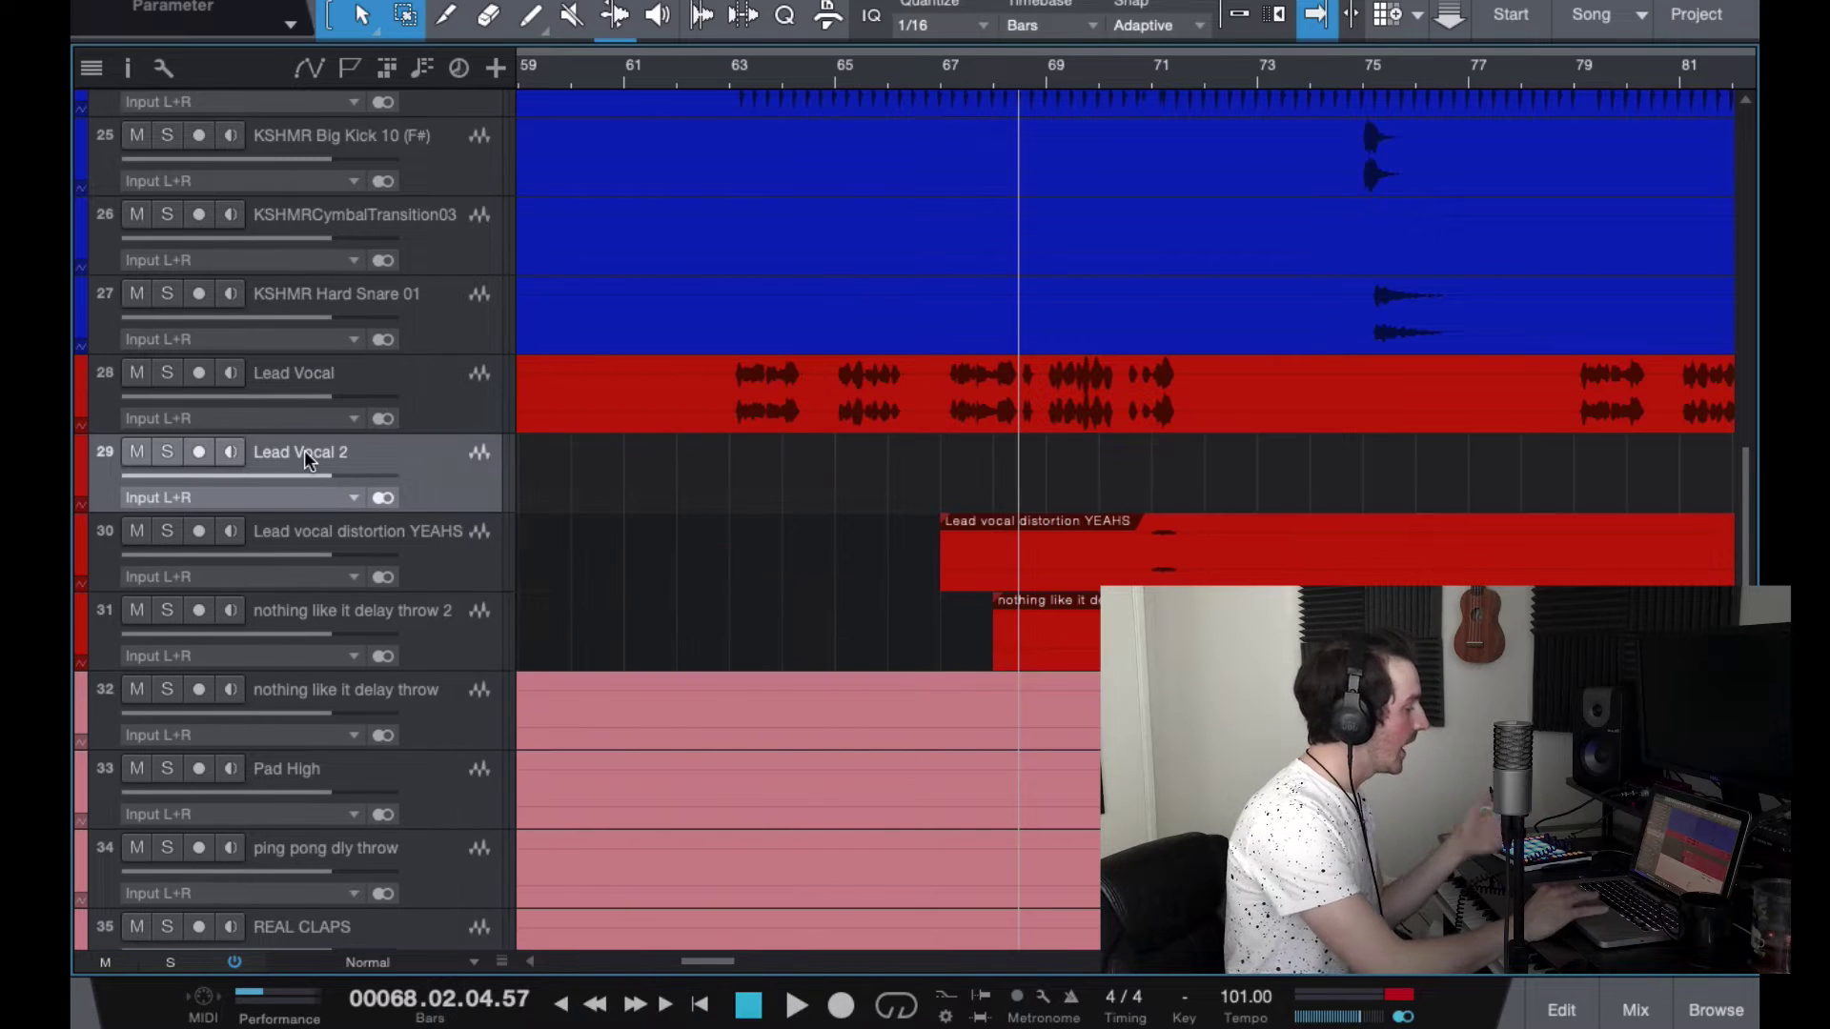
double_click(305, 451)
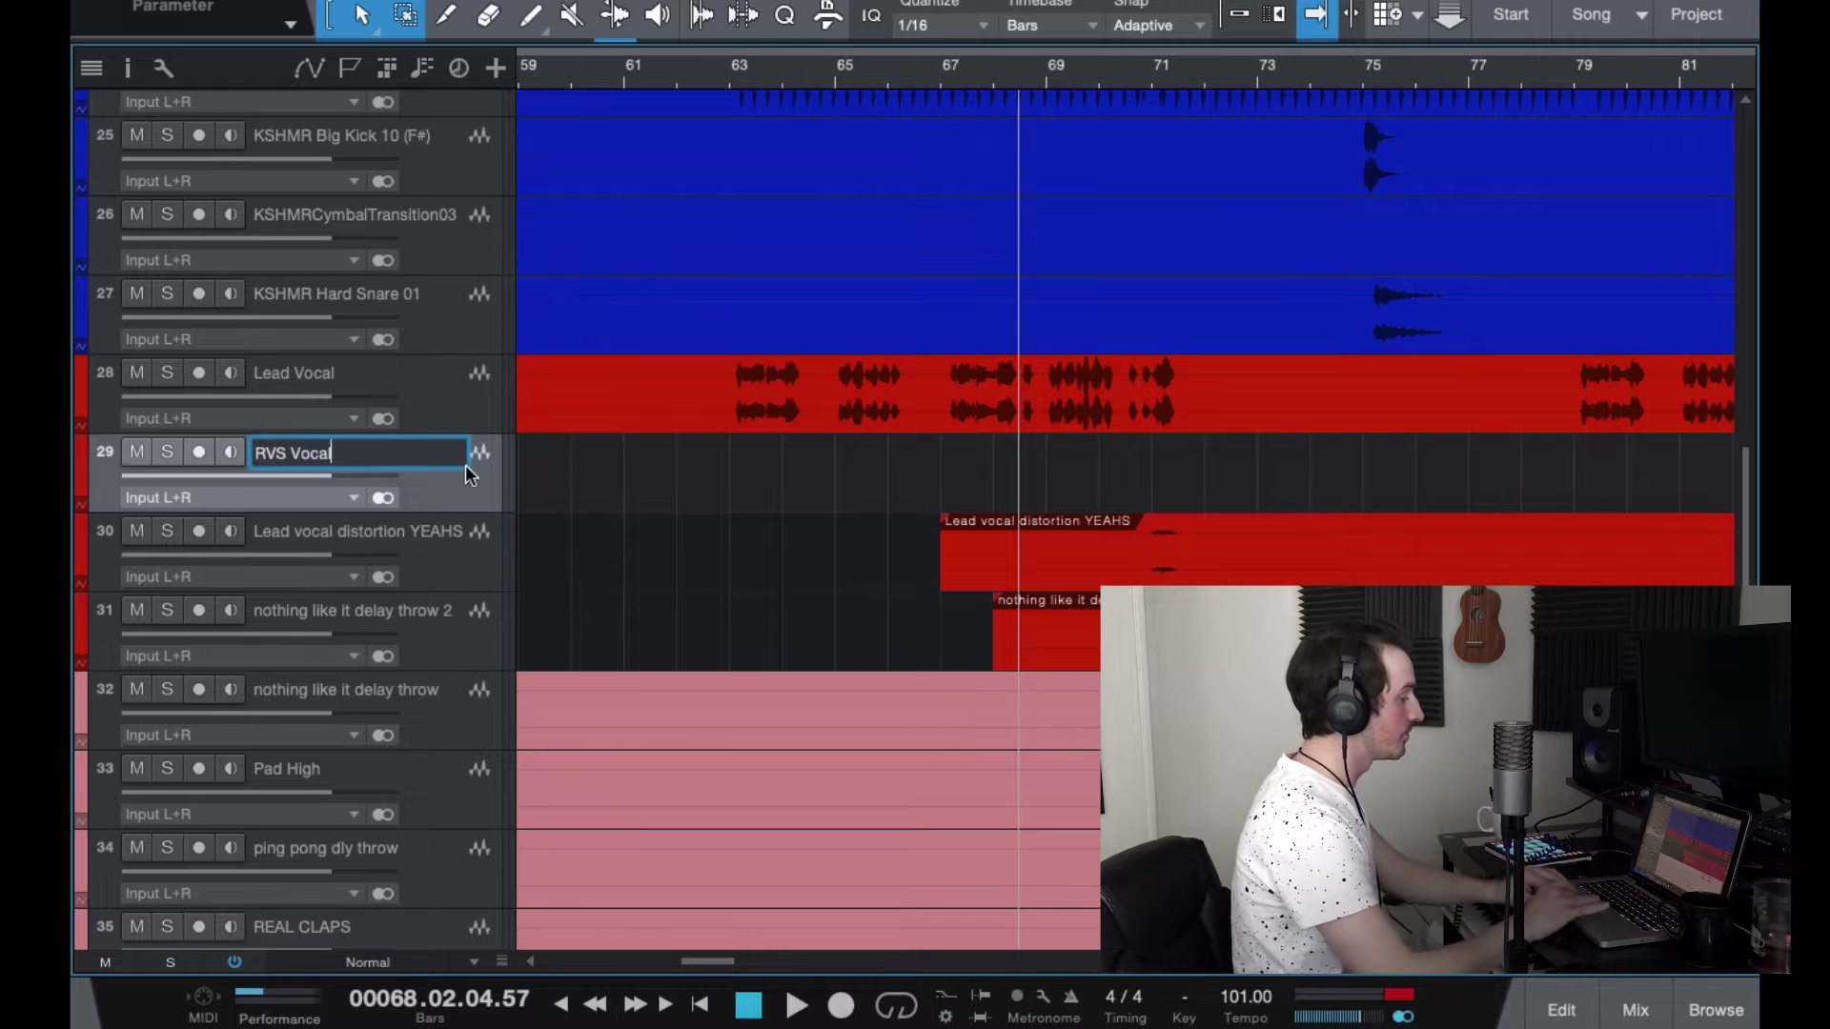
key(Return)
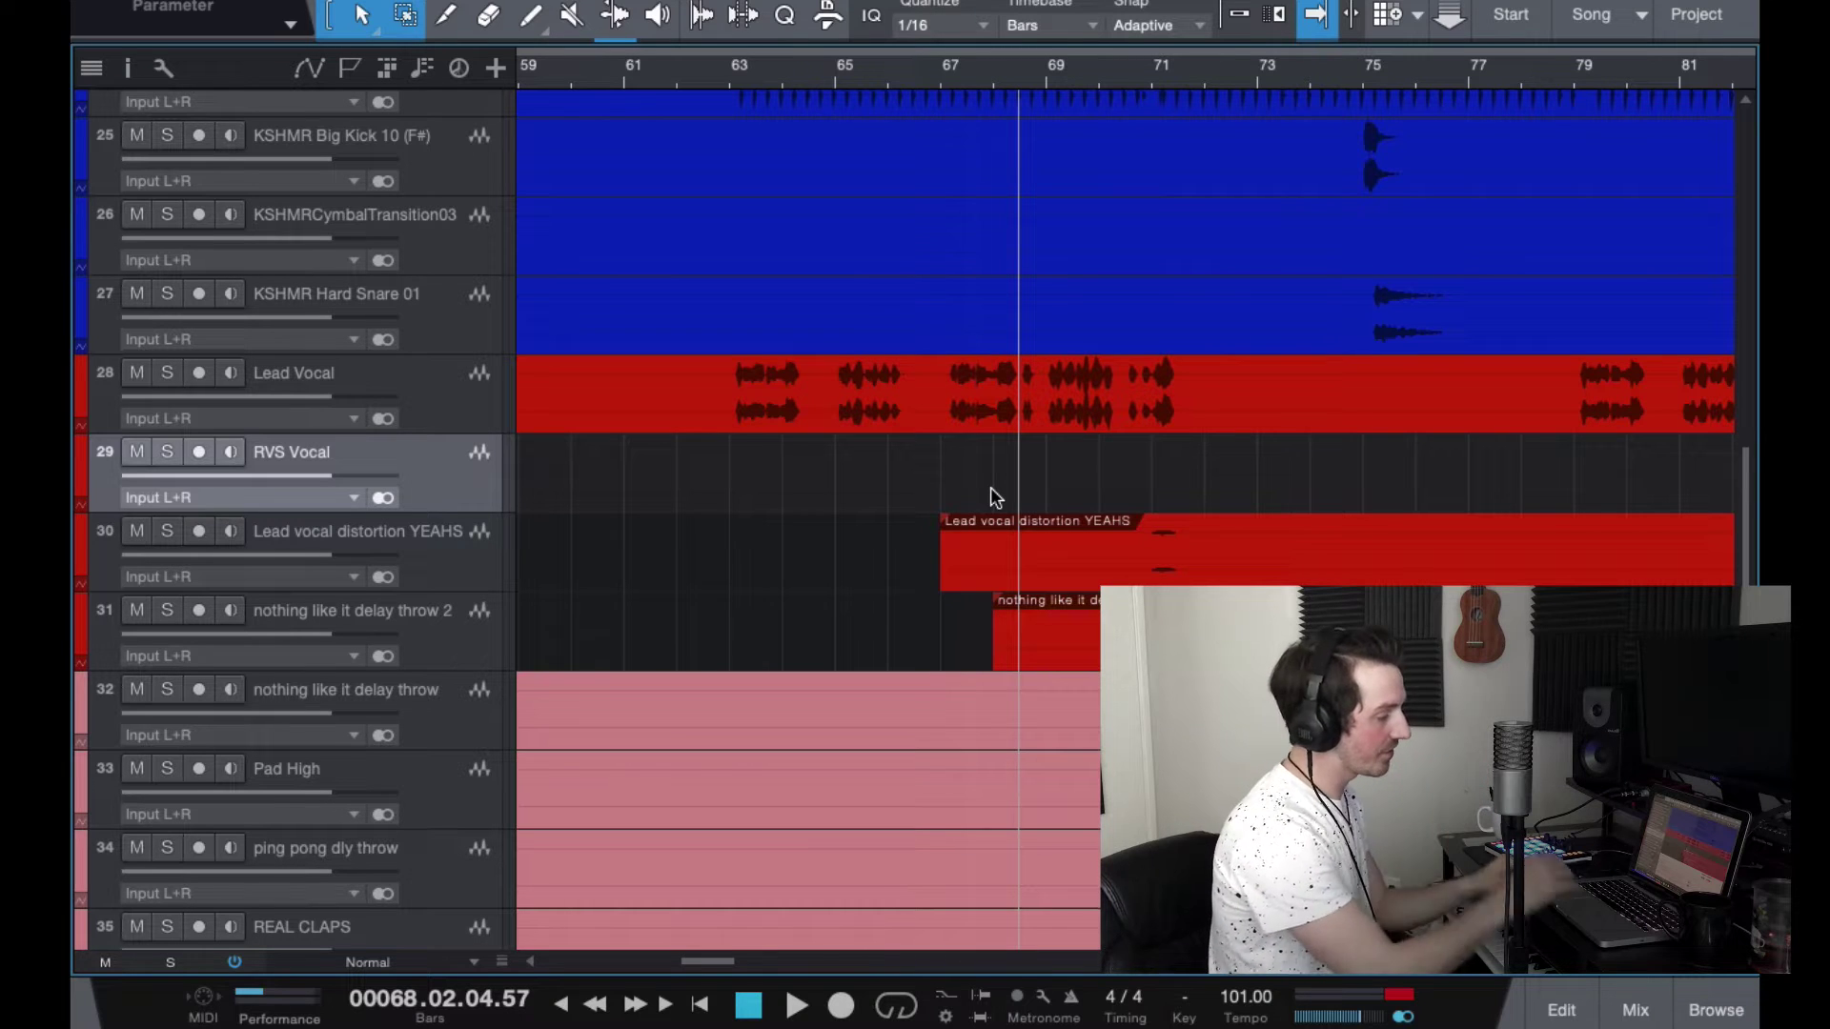
Step: Play the song from bar 63 to find the lead vocal phrase for the reverse effect
drag(970, 105, 904, 169)
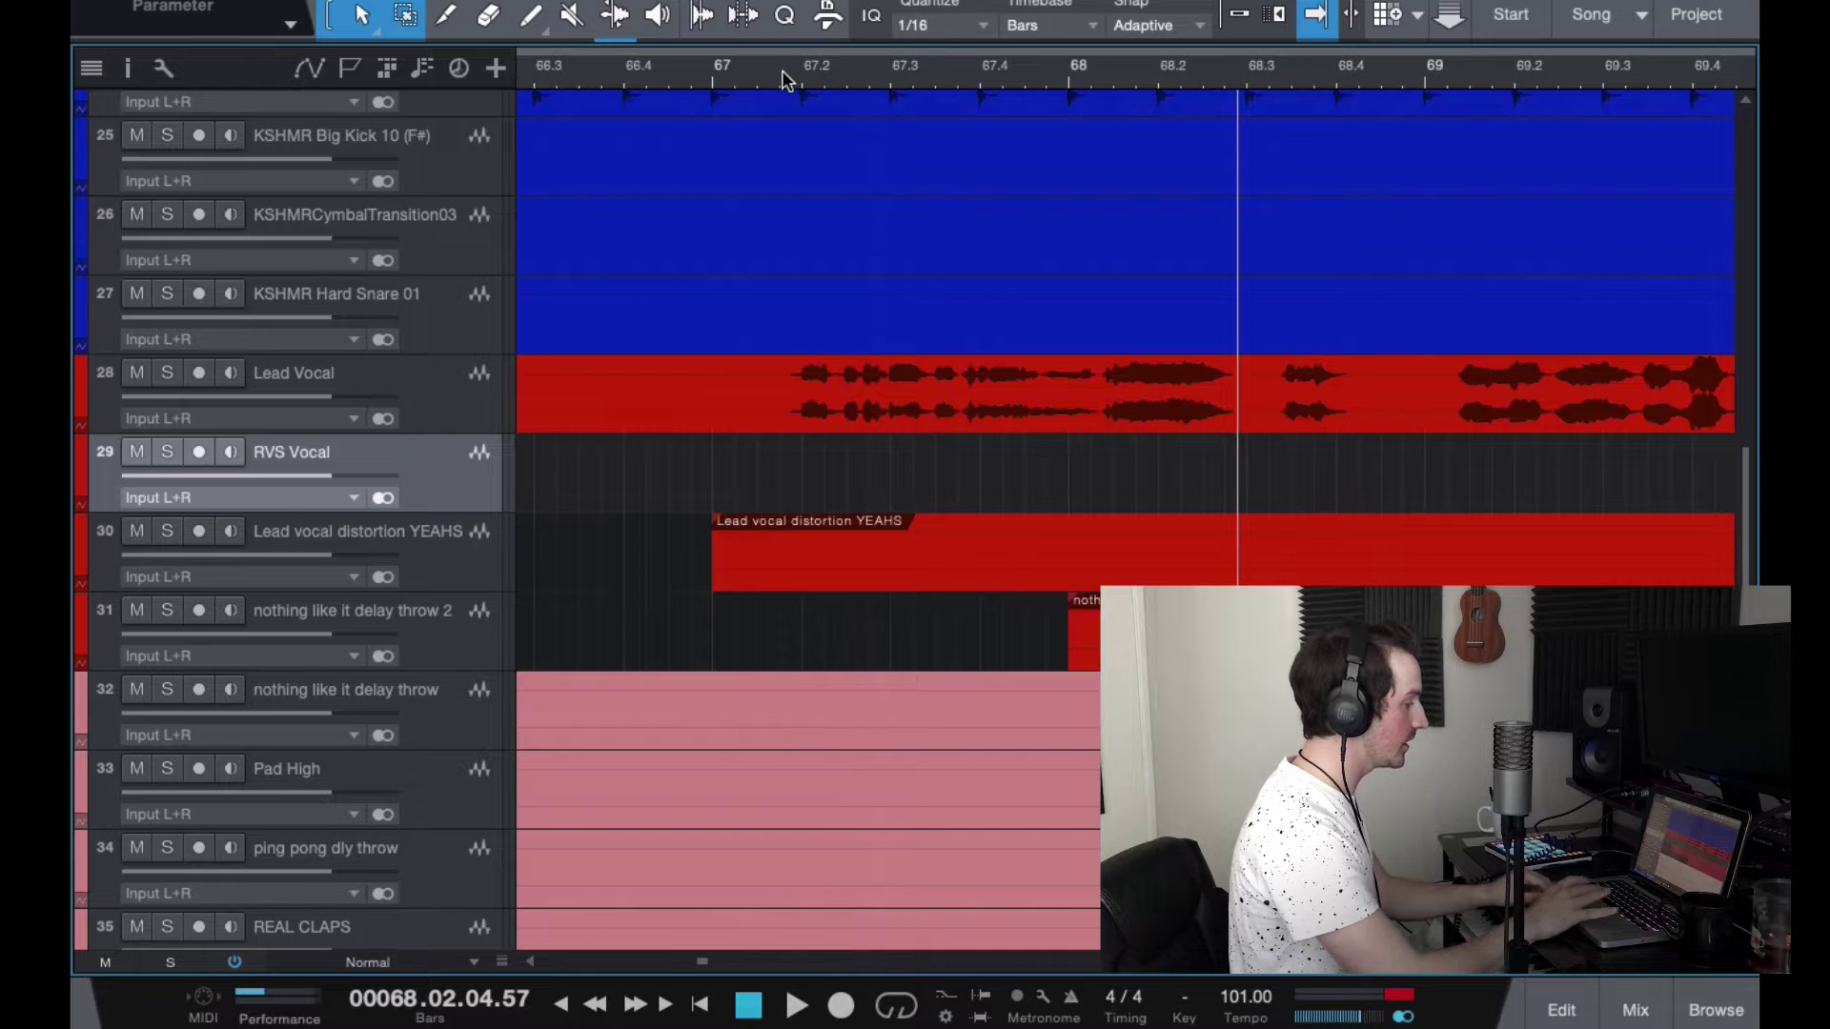
click(782, 78)
drag(782, 79, 736, 78)
key(space)
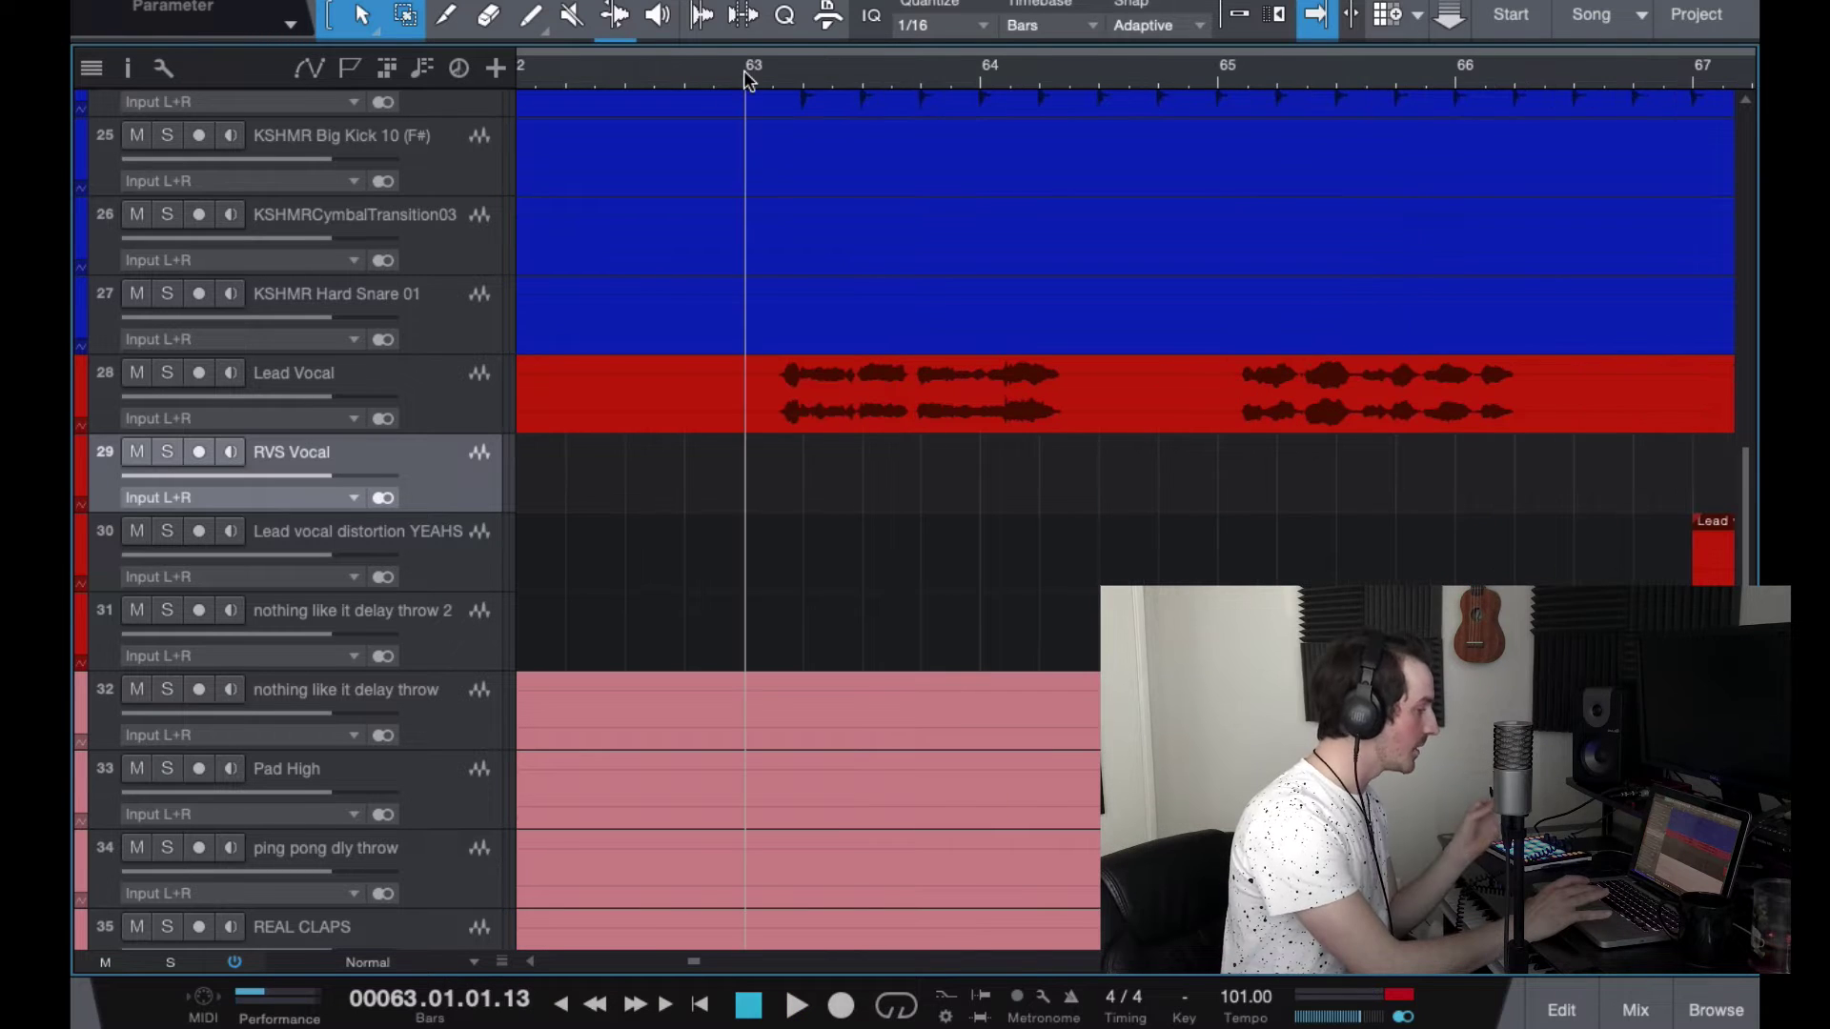
key(space)
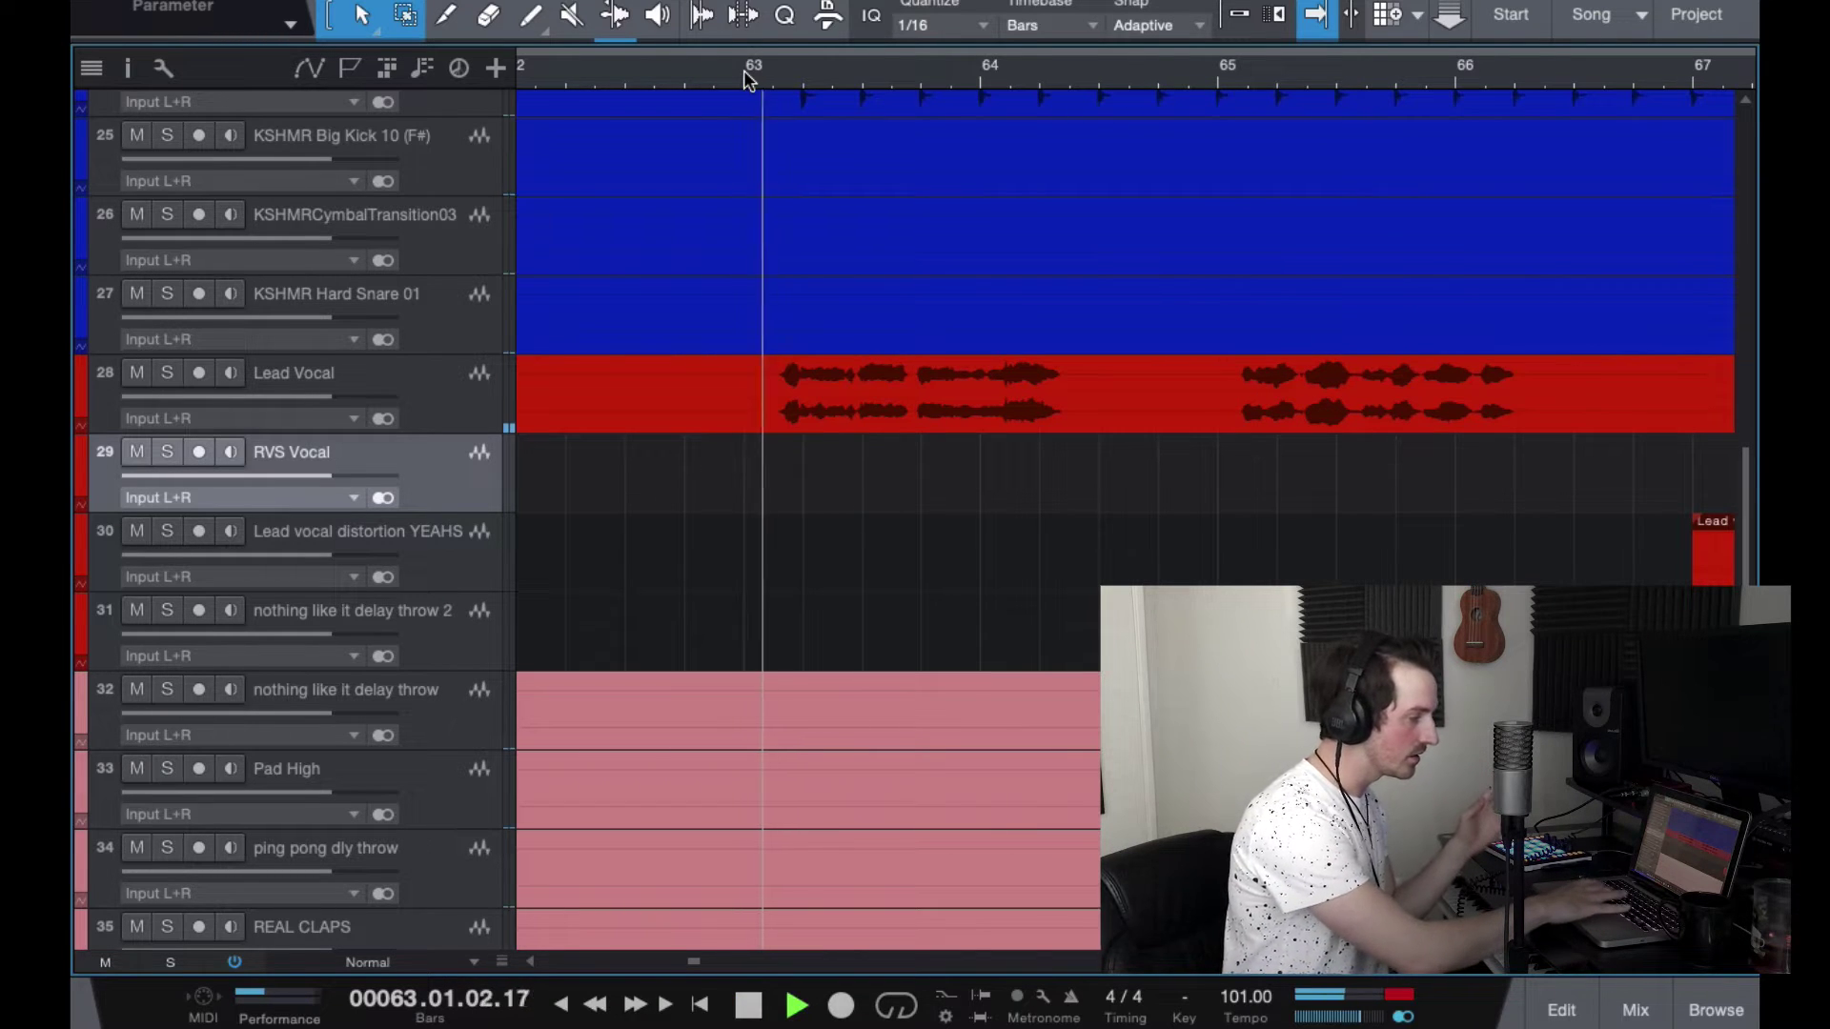
key(space)
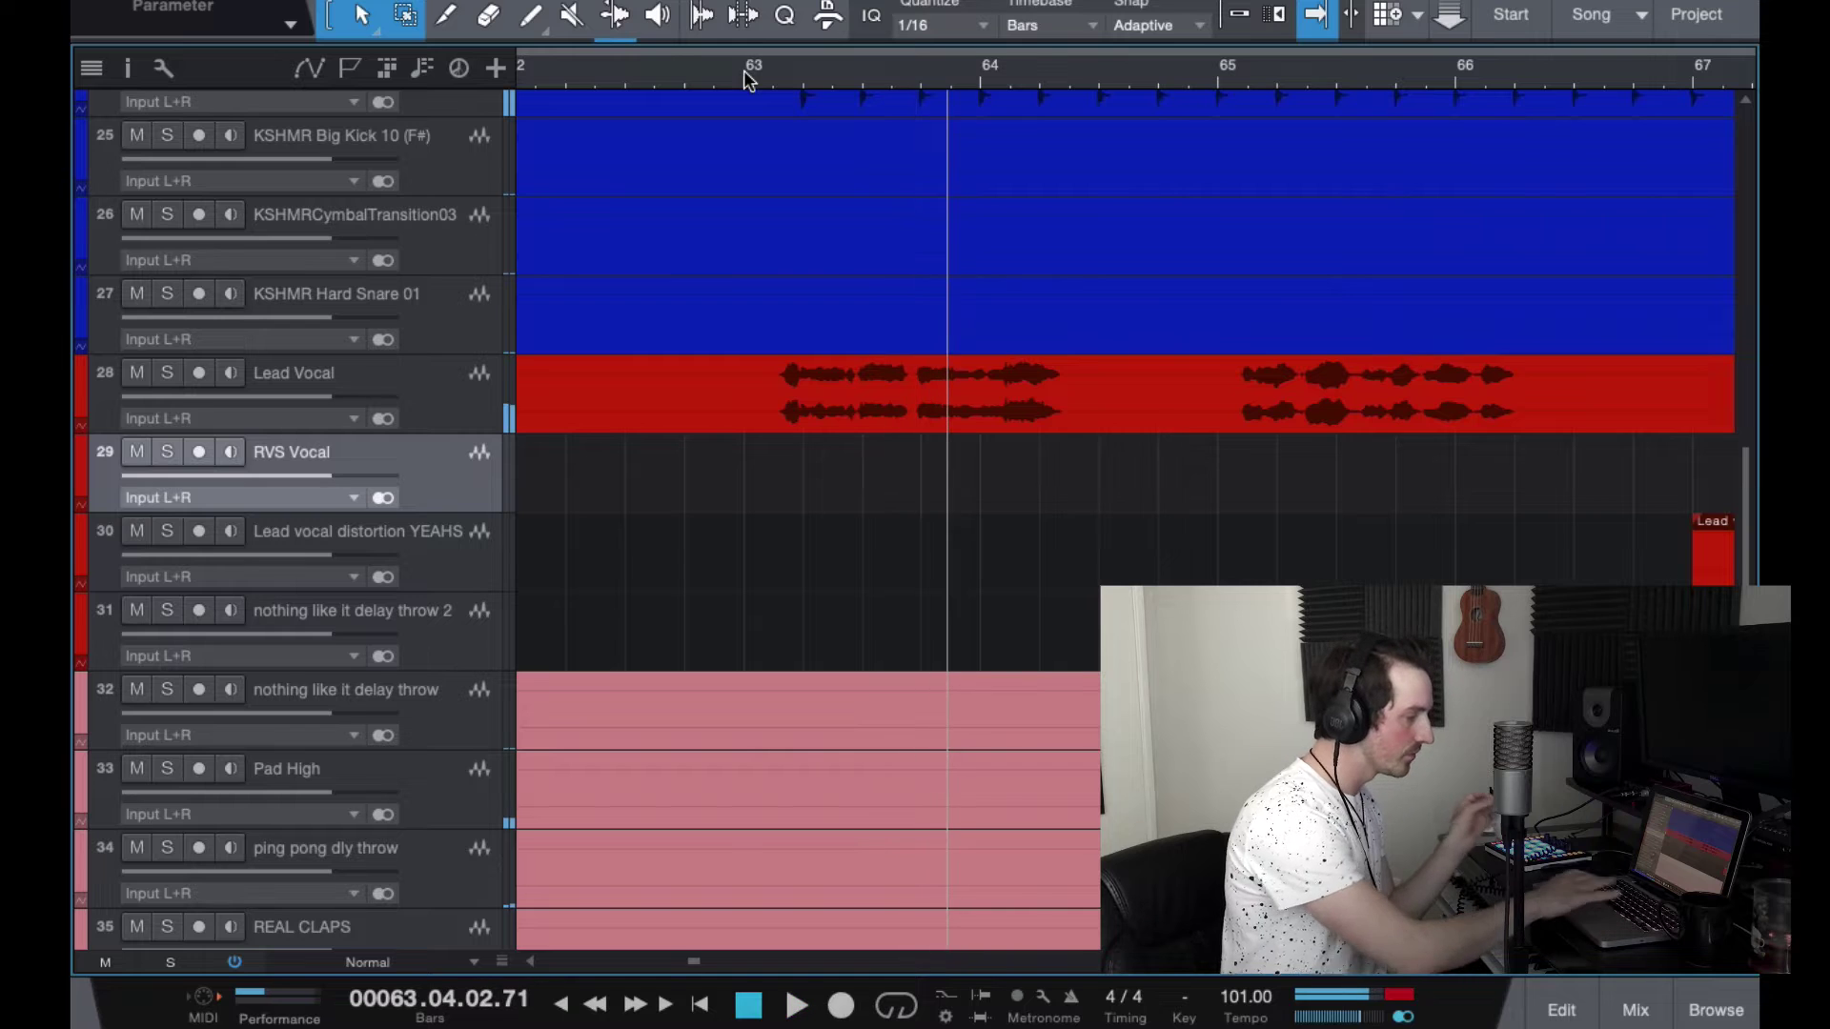
Step: Copy a short slice of the Lead Vocal audio starting near 63.4 onto the RVS Vocal track
scroll(929, 406, up, 5)
drag(917, 410, 1119, 410)
drag(991, 410, 985, 483)
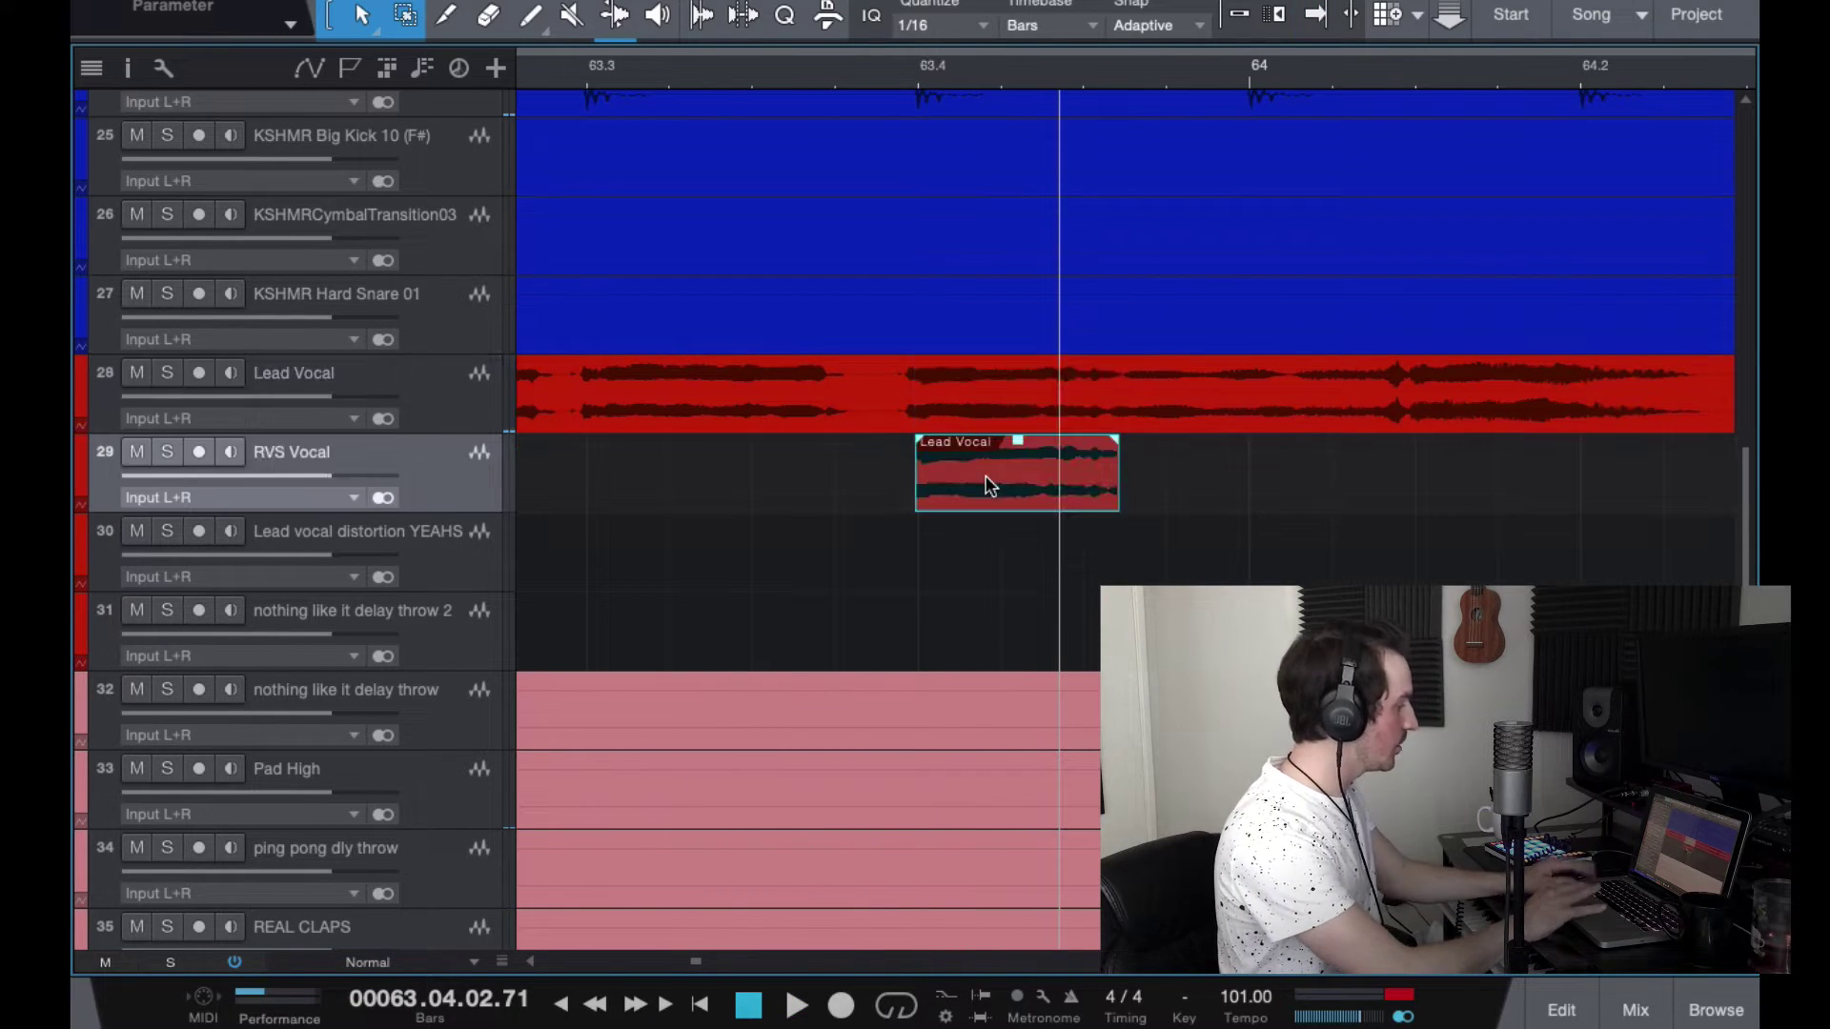
Step: Solo the RVS Vocal track and audition the copied slice from just before 63.4
click(167, 453)
click(890, 72)
key(space)
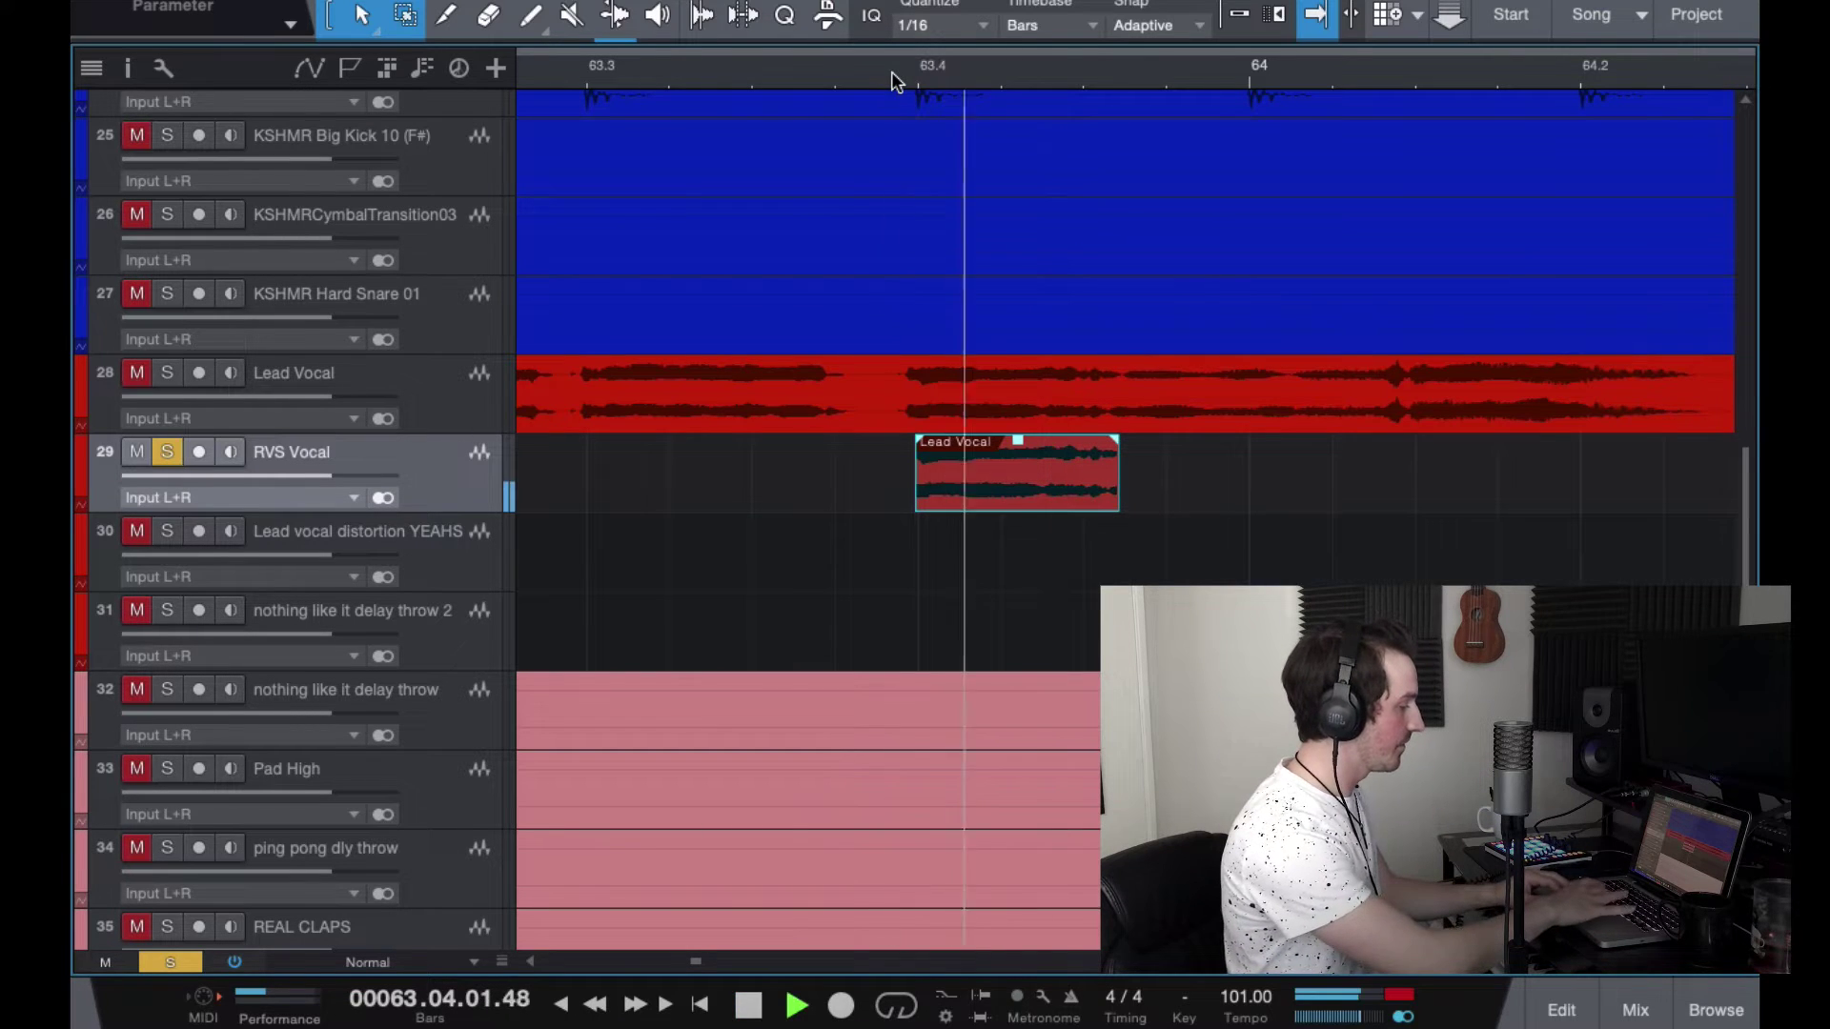
key(space)
Step: Shorten the end of the copied vocal slice and add short fades to its edges, with a fade-in of about 7 ms
drag(1111, 466, 1053, 448)
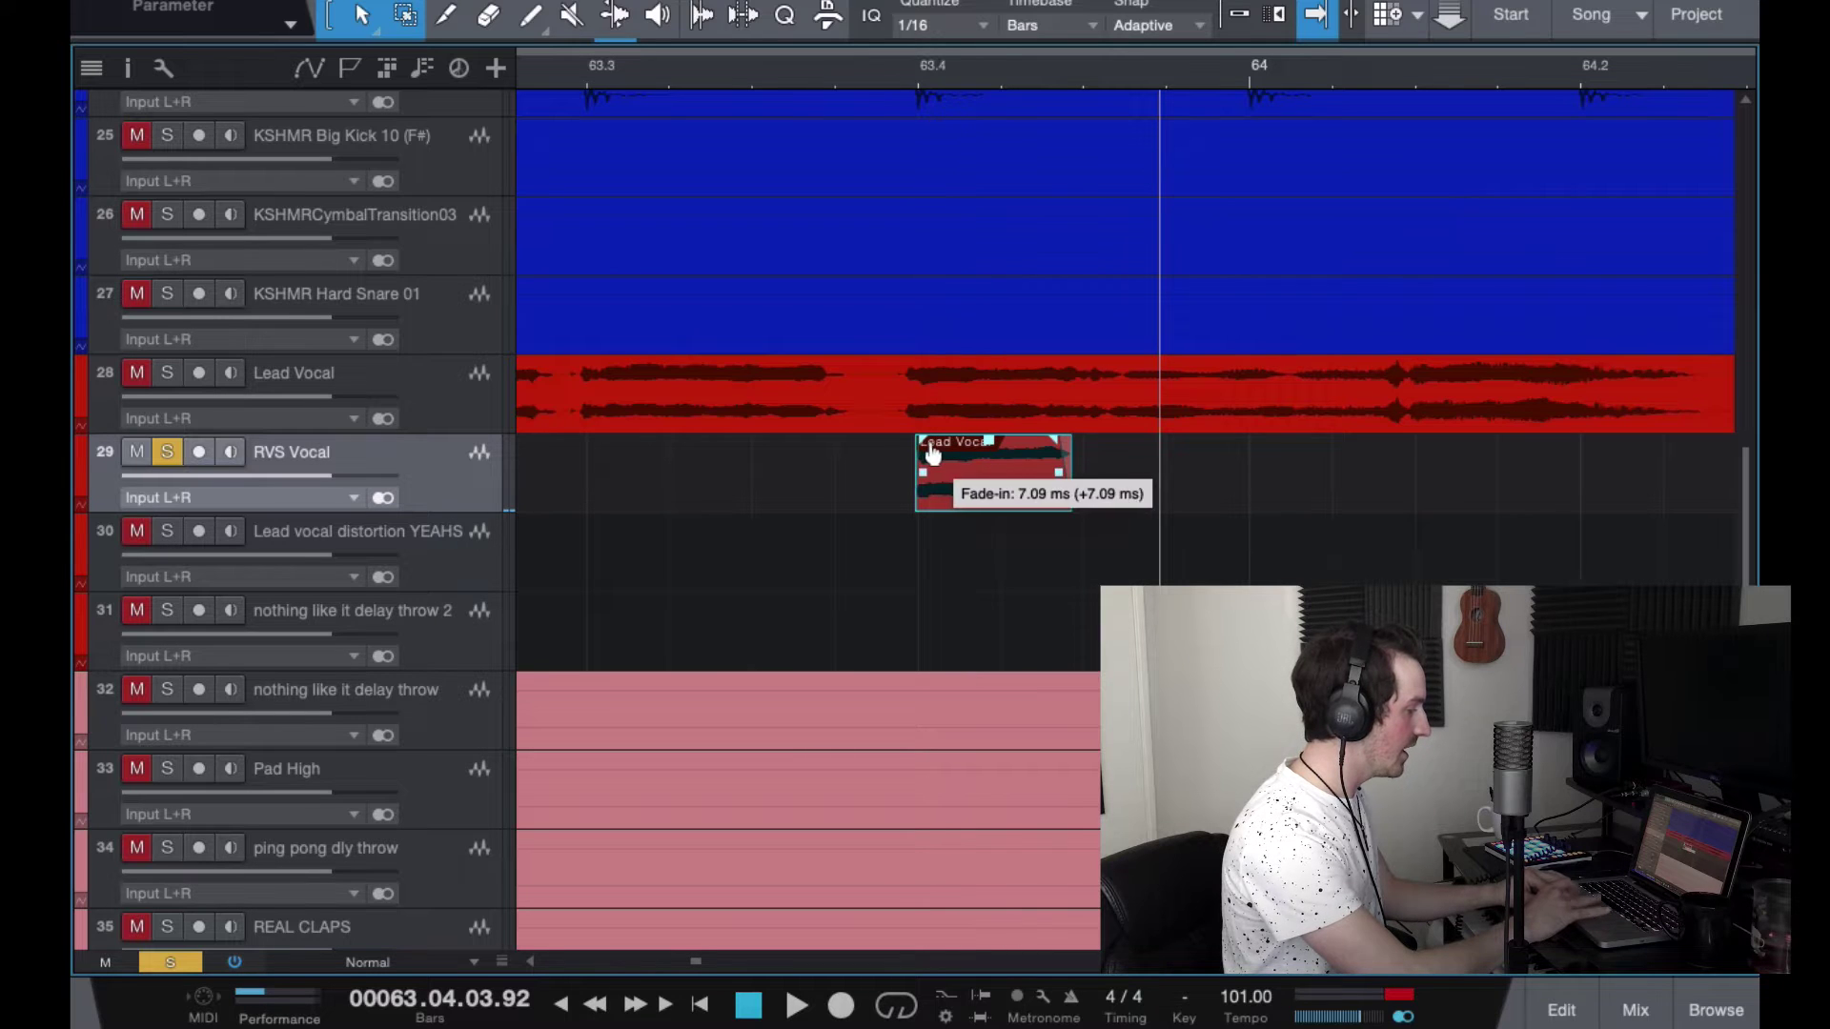
key(w)
scroll(531, 348, down, 3)
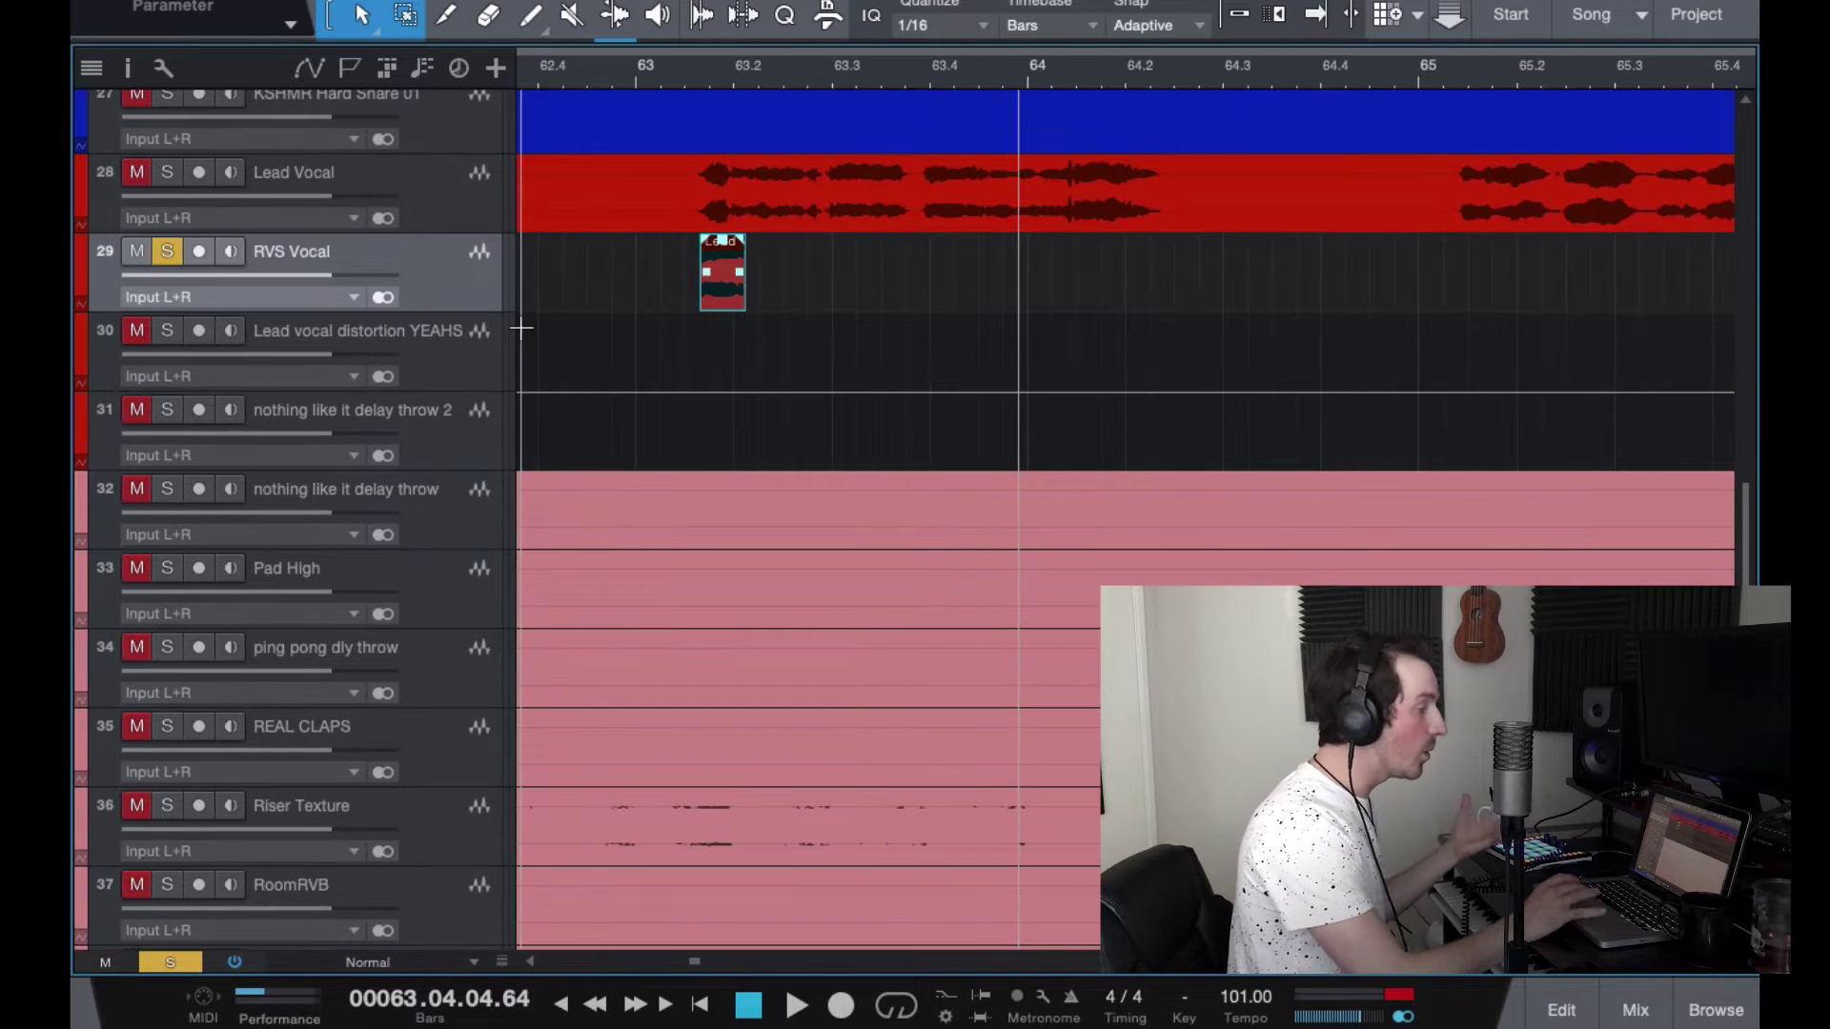
Step: Show the mix console and insert the LittlePlate reverb on the RVS Vocal channel
key(F3)
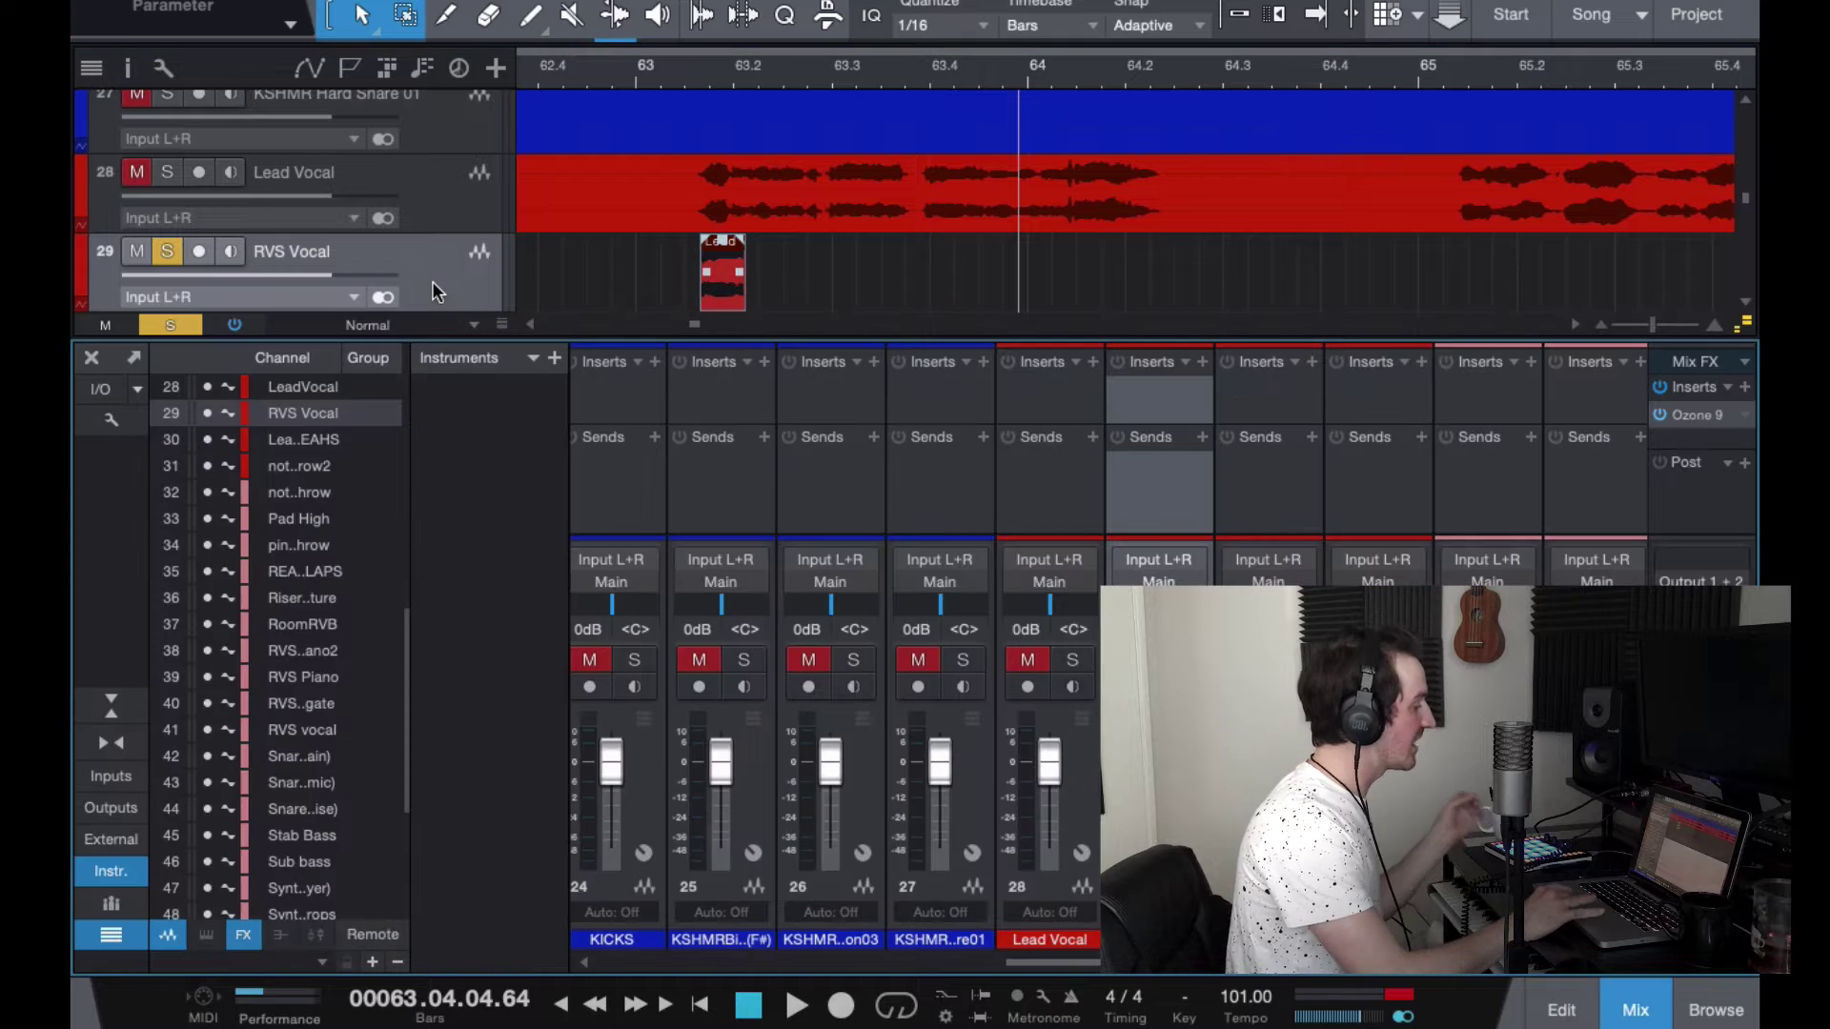
click(1202, 362)
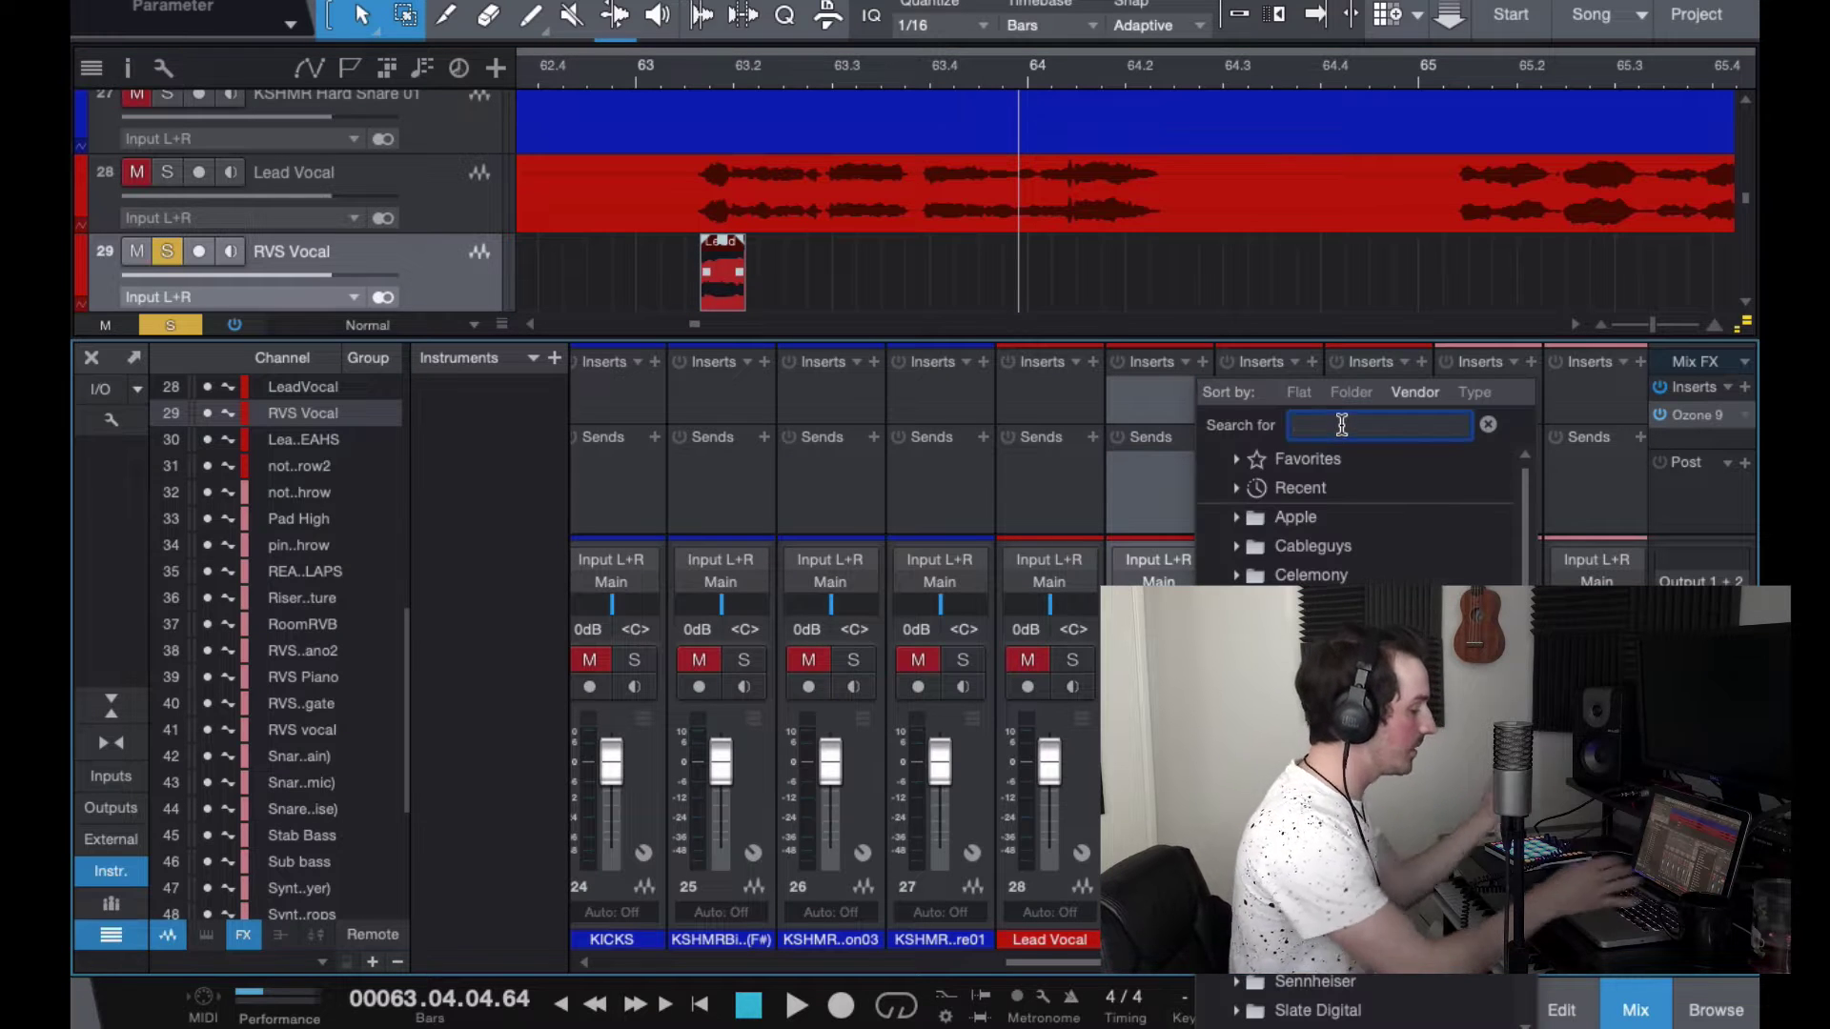
text(little)
double_click(1283, 572)
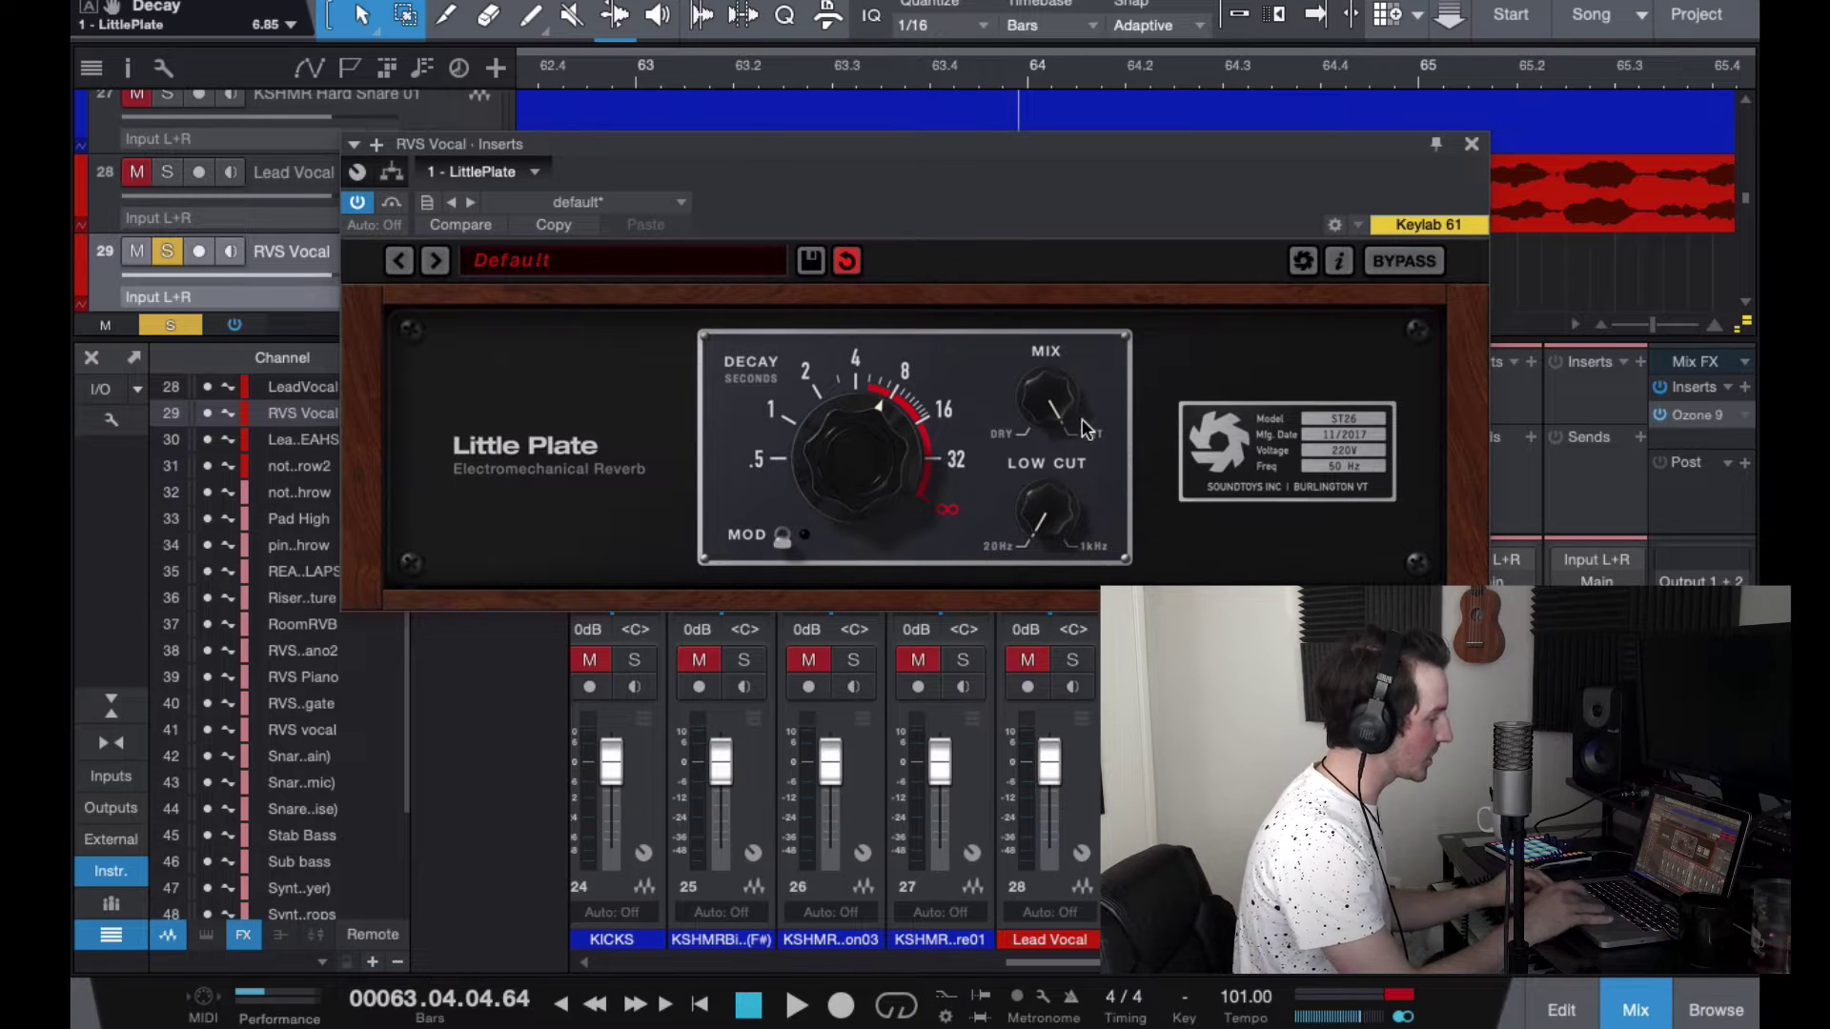
Step: Set the LittlePlate decay to about 8 seconds, mix to 100% and low cut to 125 Hz
mouse_move(858, 450)
mouse_down()
mouse_move(870, 490)
mouse_move(878, 428)
mouse_up()
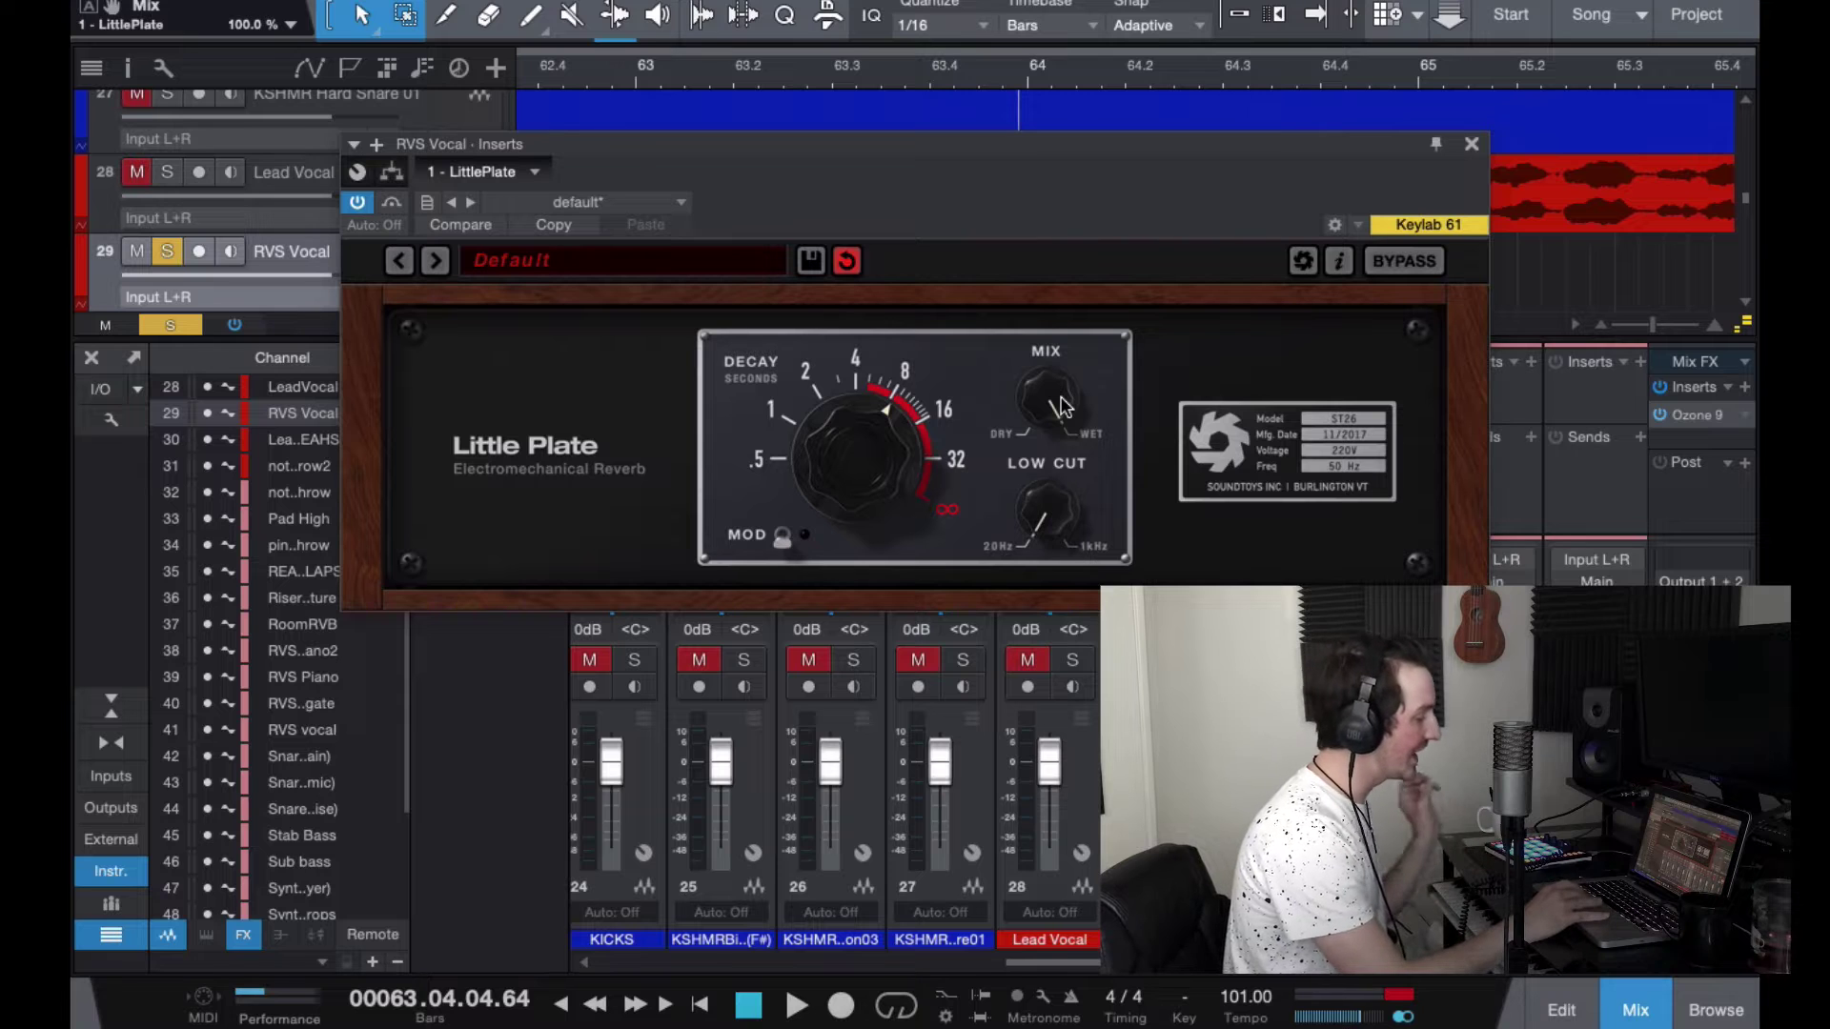
drag(1048, 515, 1027, 396)
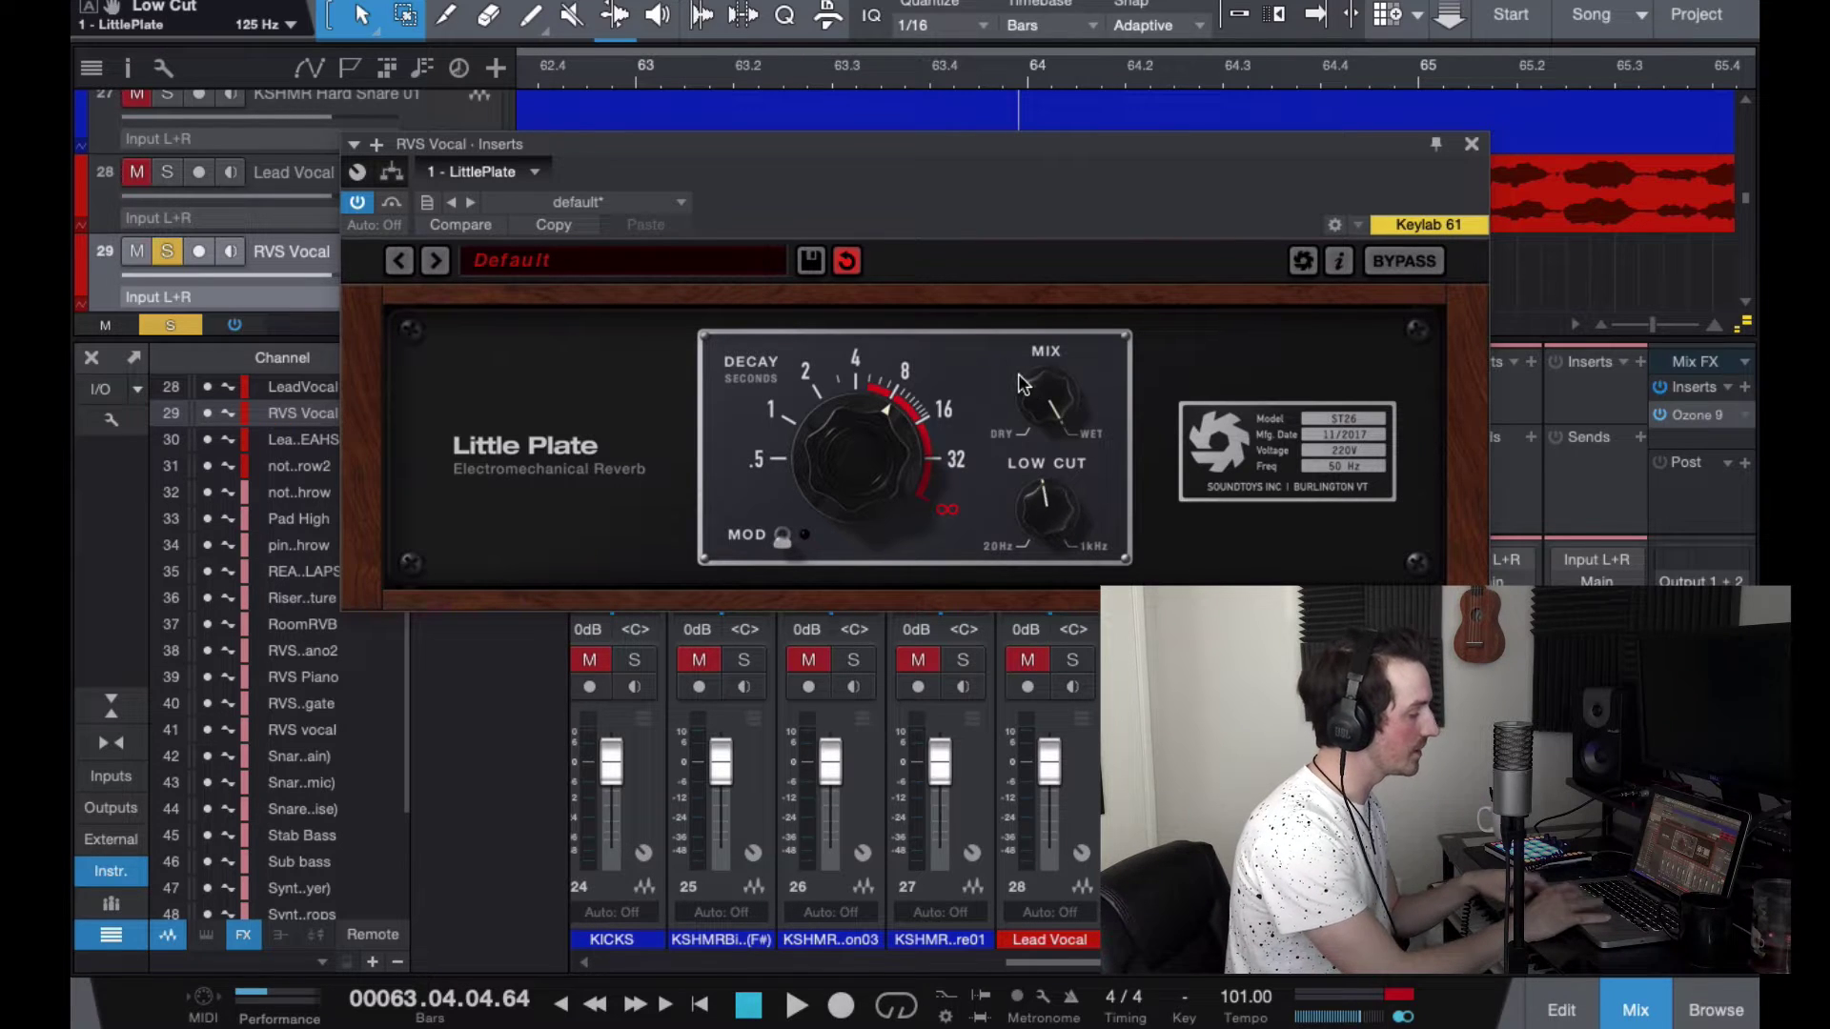
click(1470, 146)
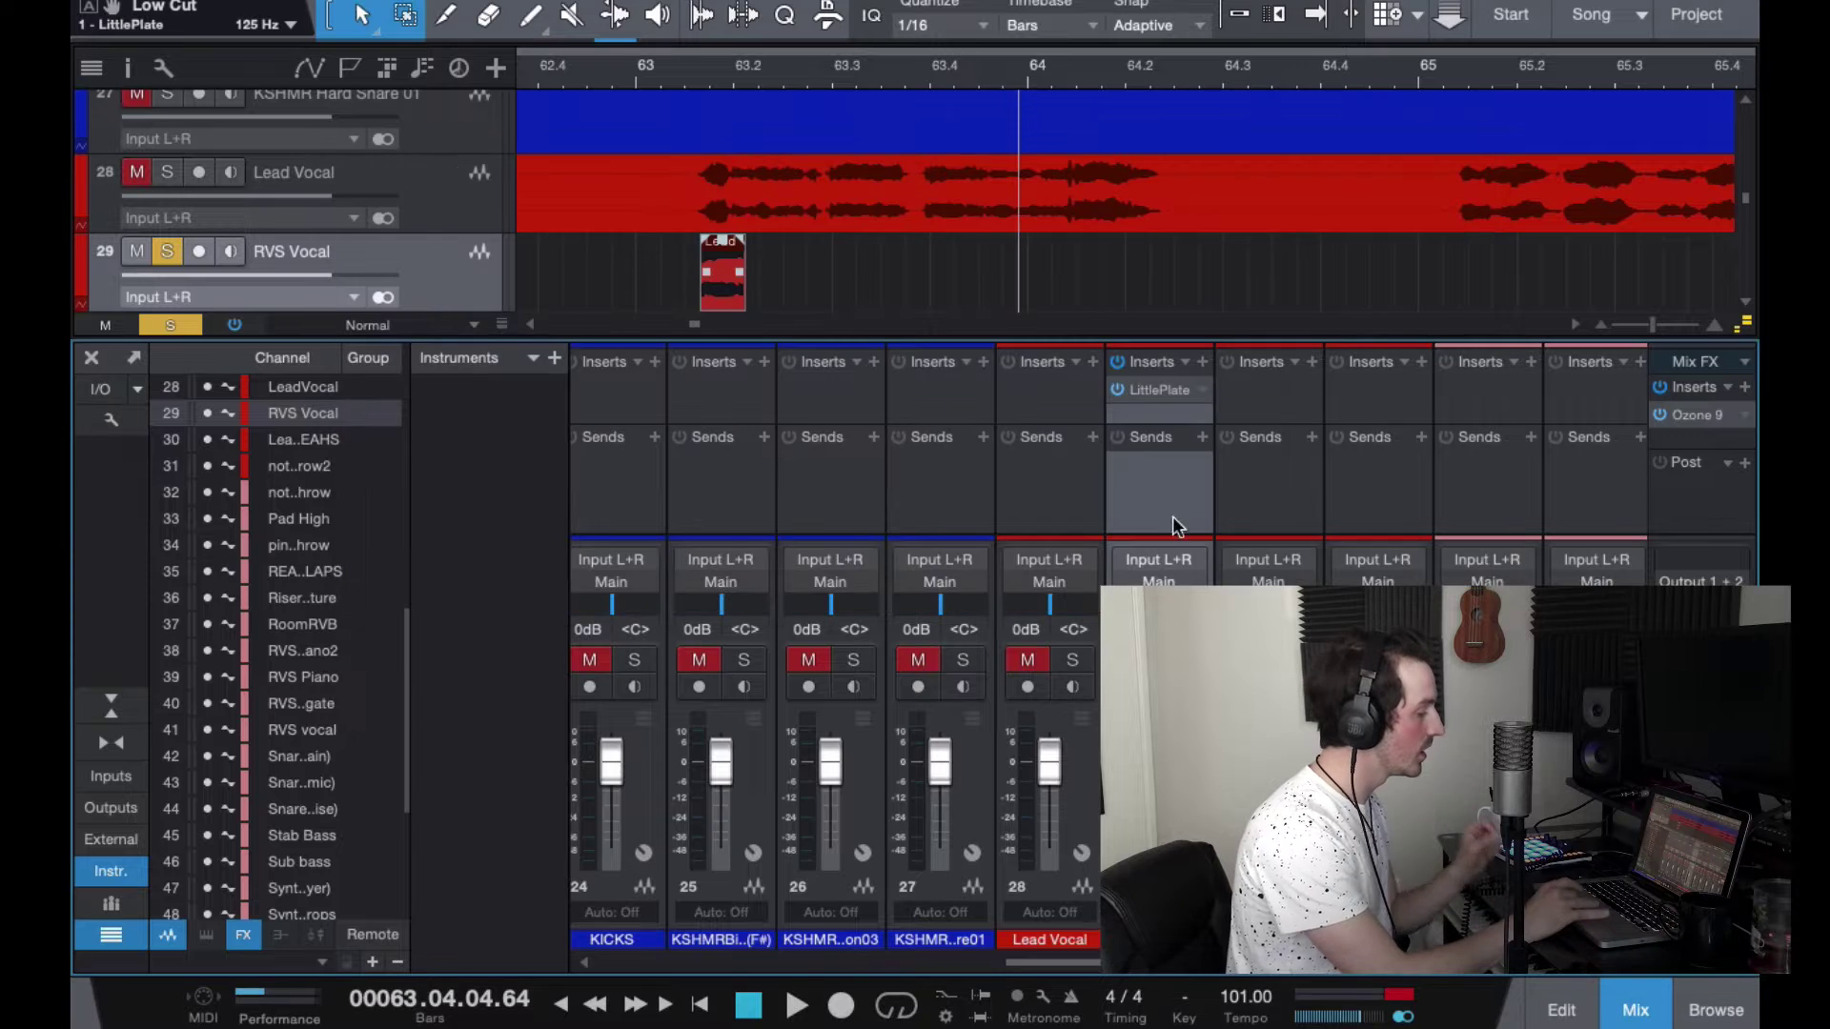
Step: Play the RVS Vocal slice from its start to hear the reverb tail
click(697, 76)
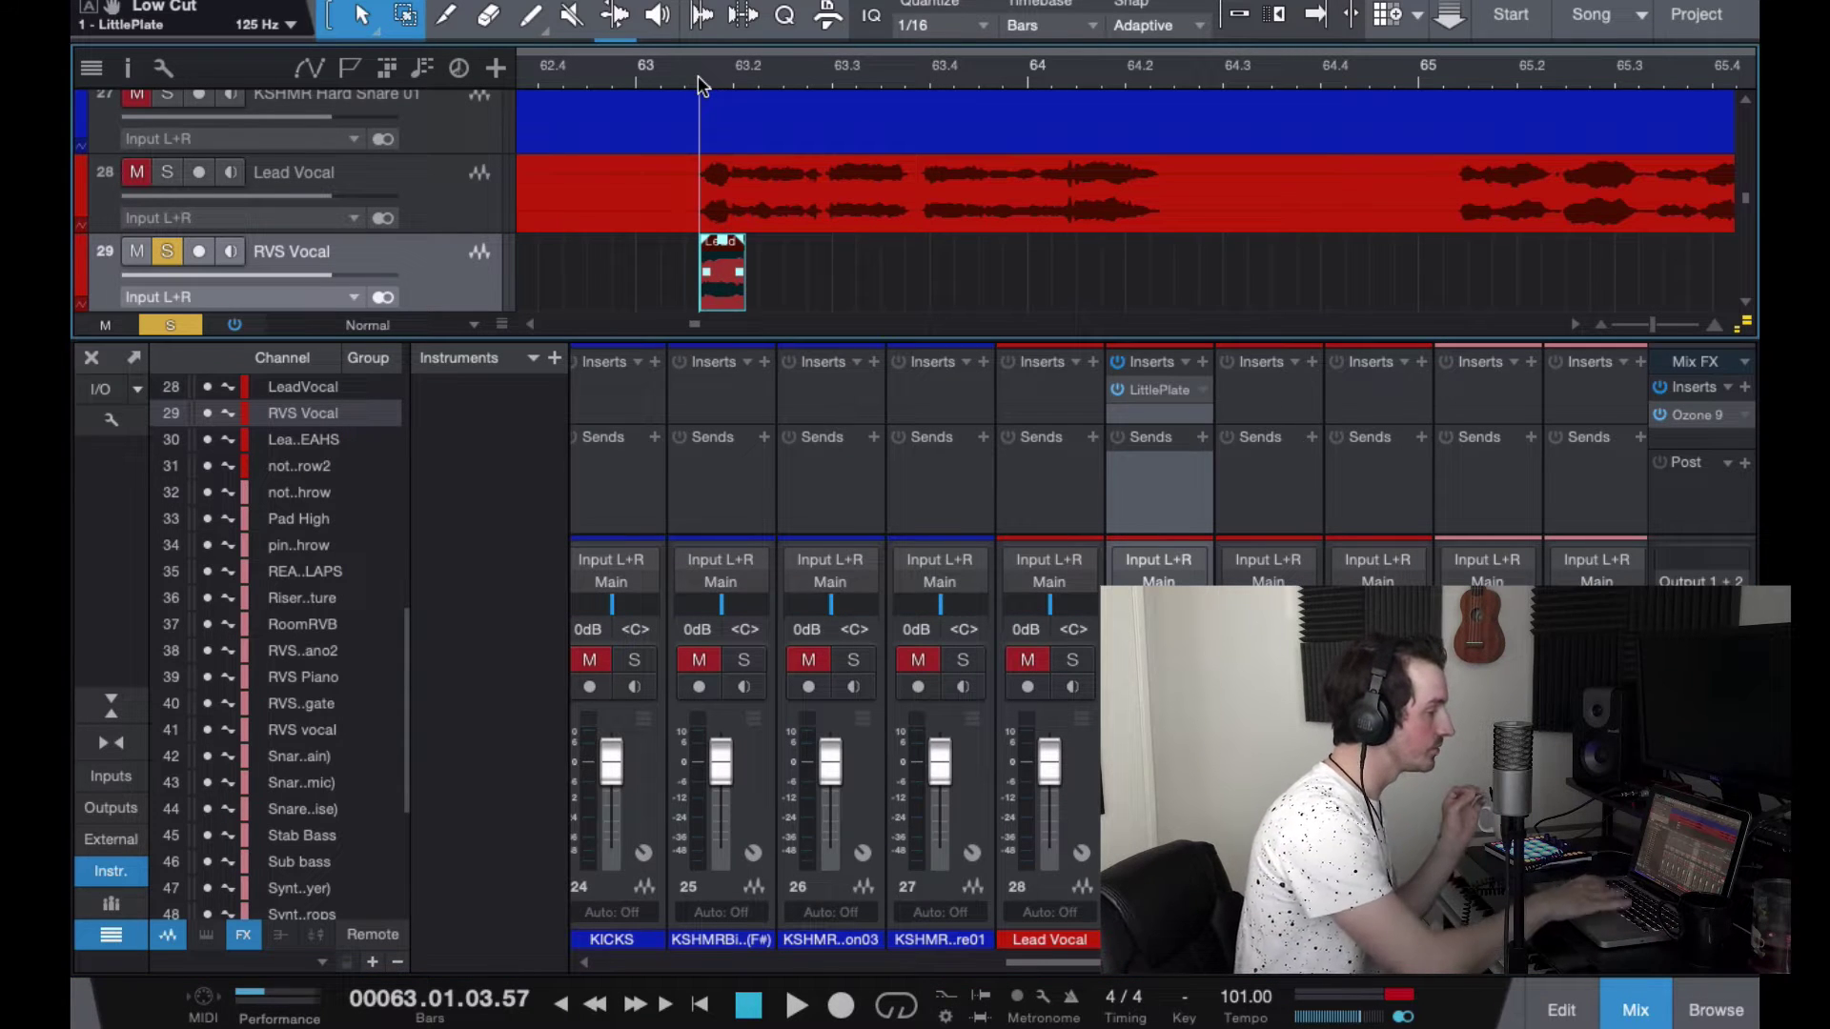
key(space)
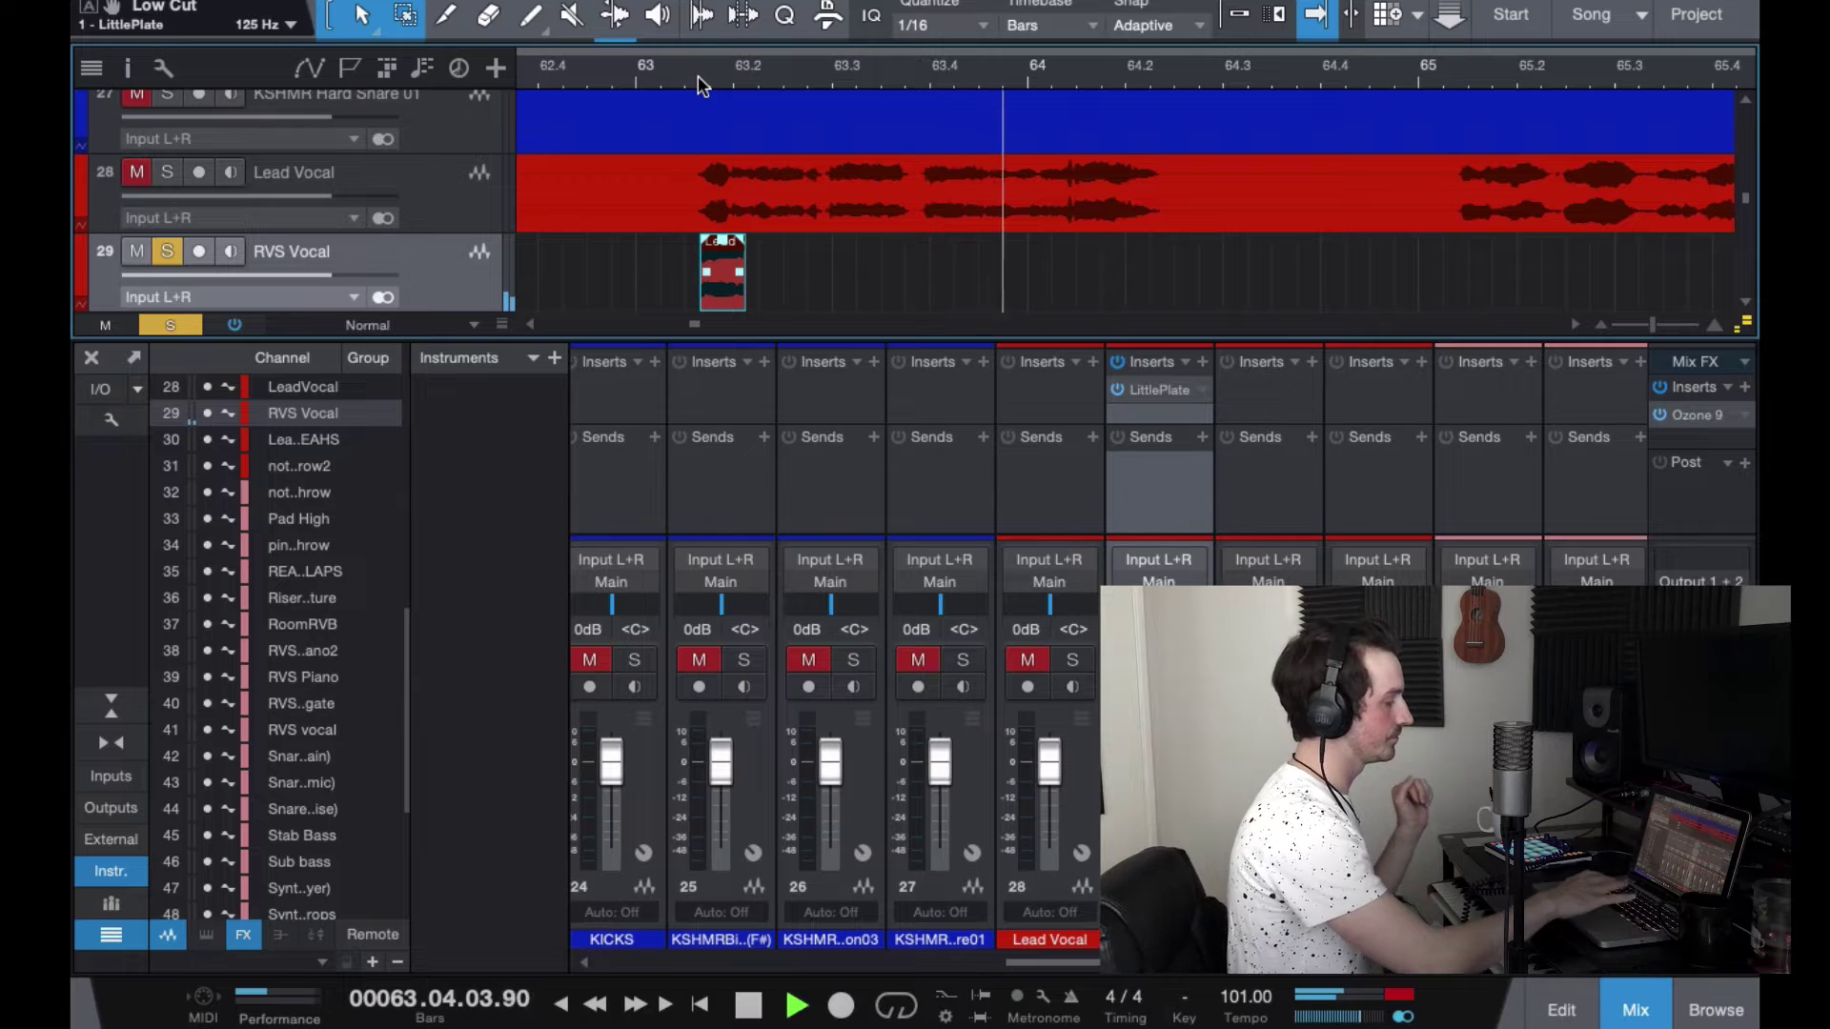
key(space)
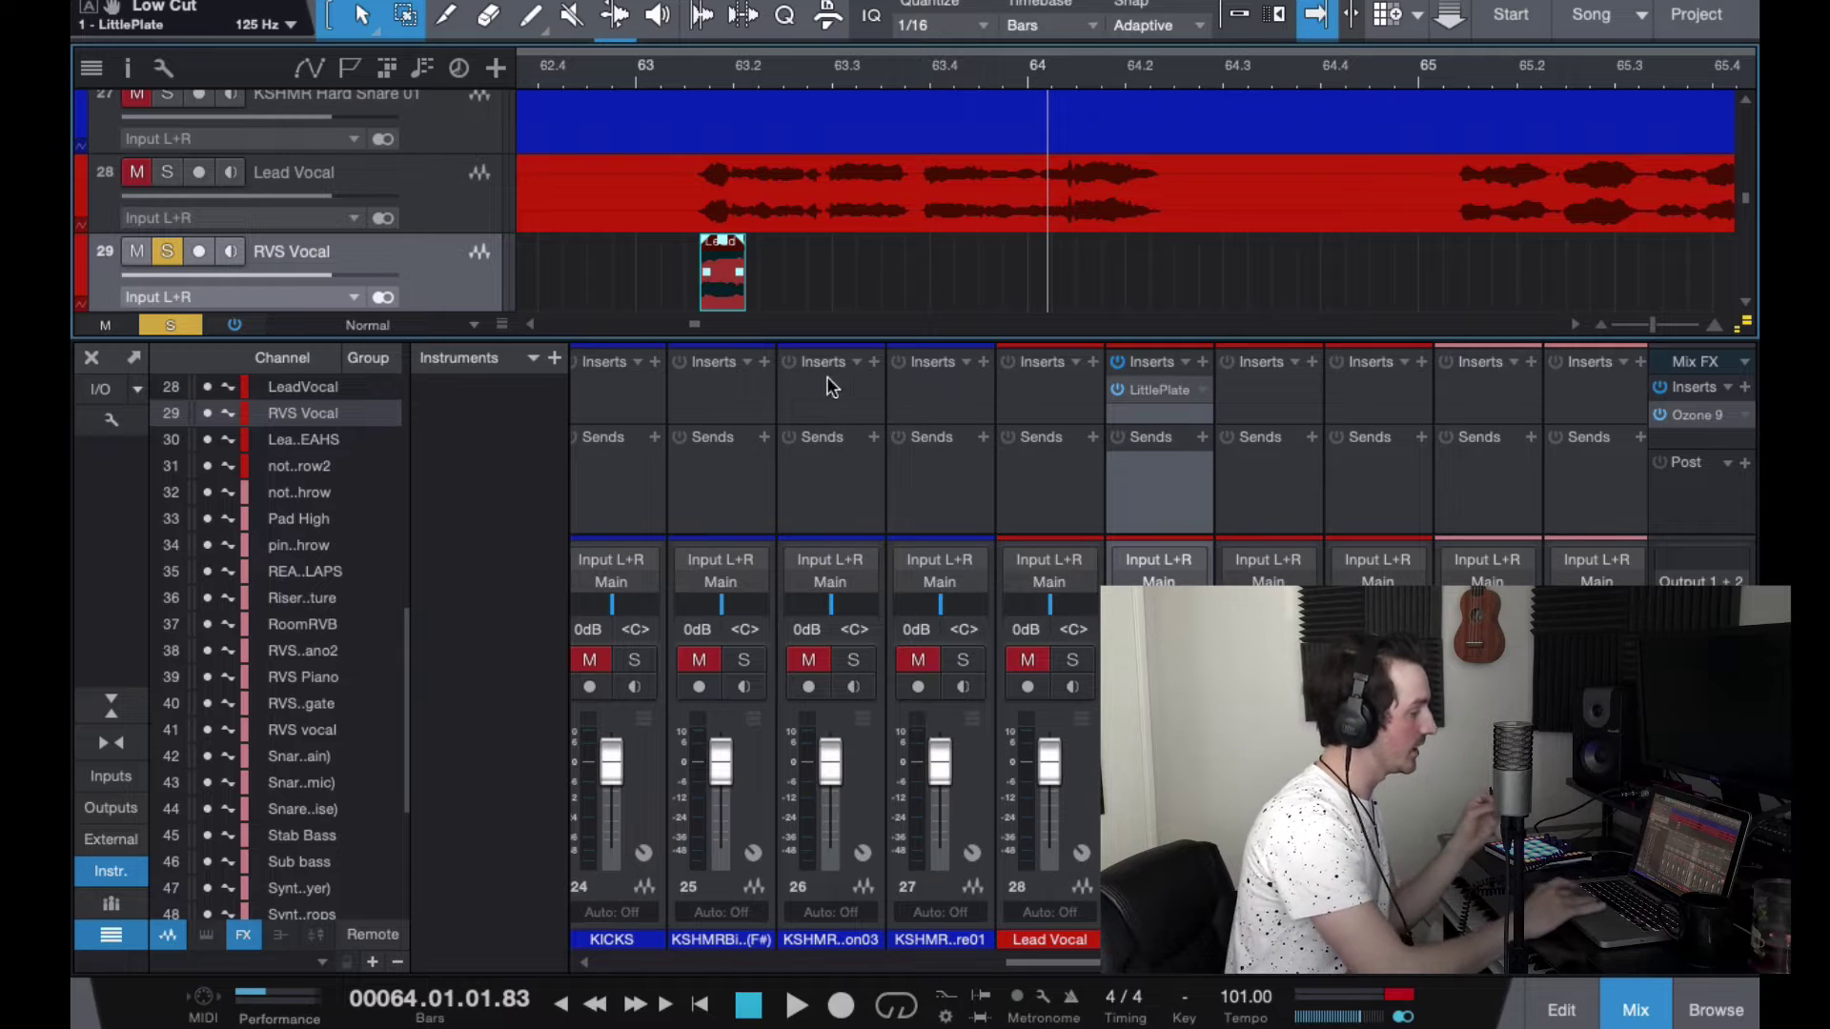
Step: Transform the RVS Vocal track to rendered audio with Preserve Realtime State and an Auto Tail of at most 10 sec
right_click(439, 283)
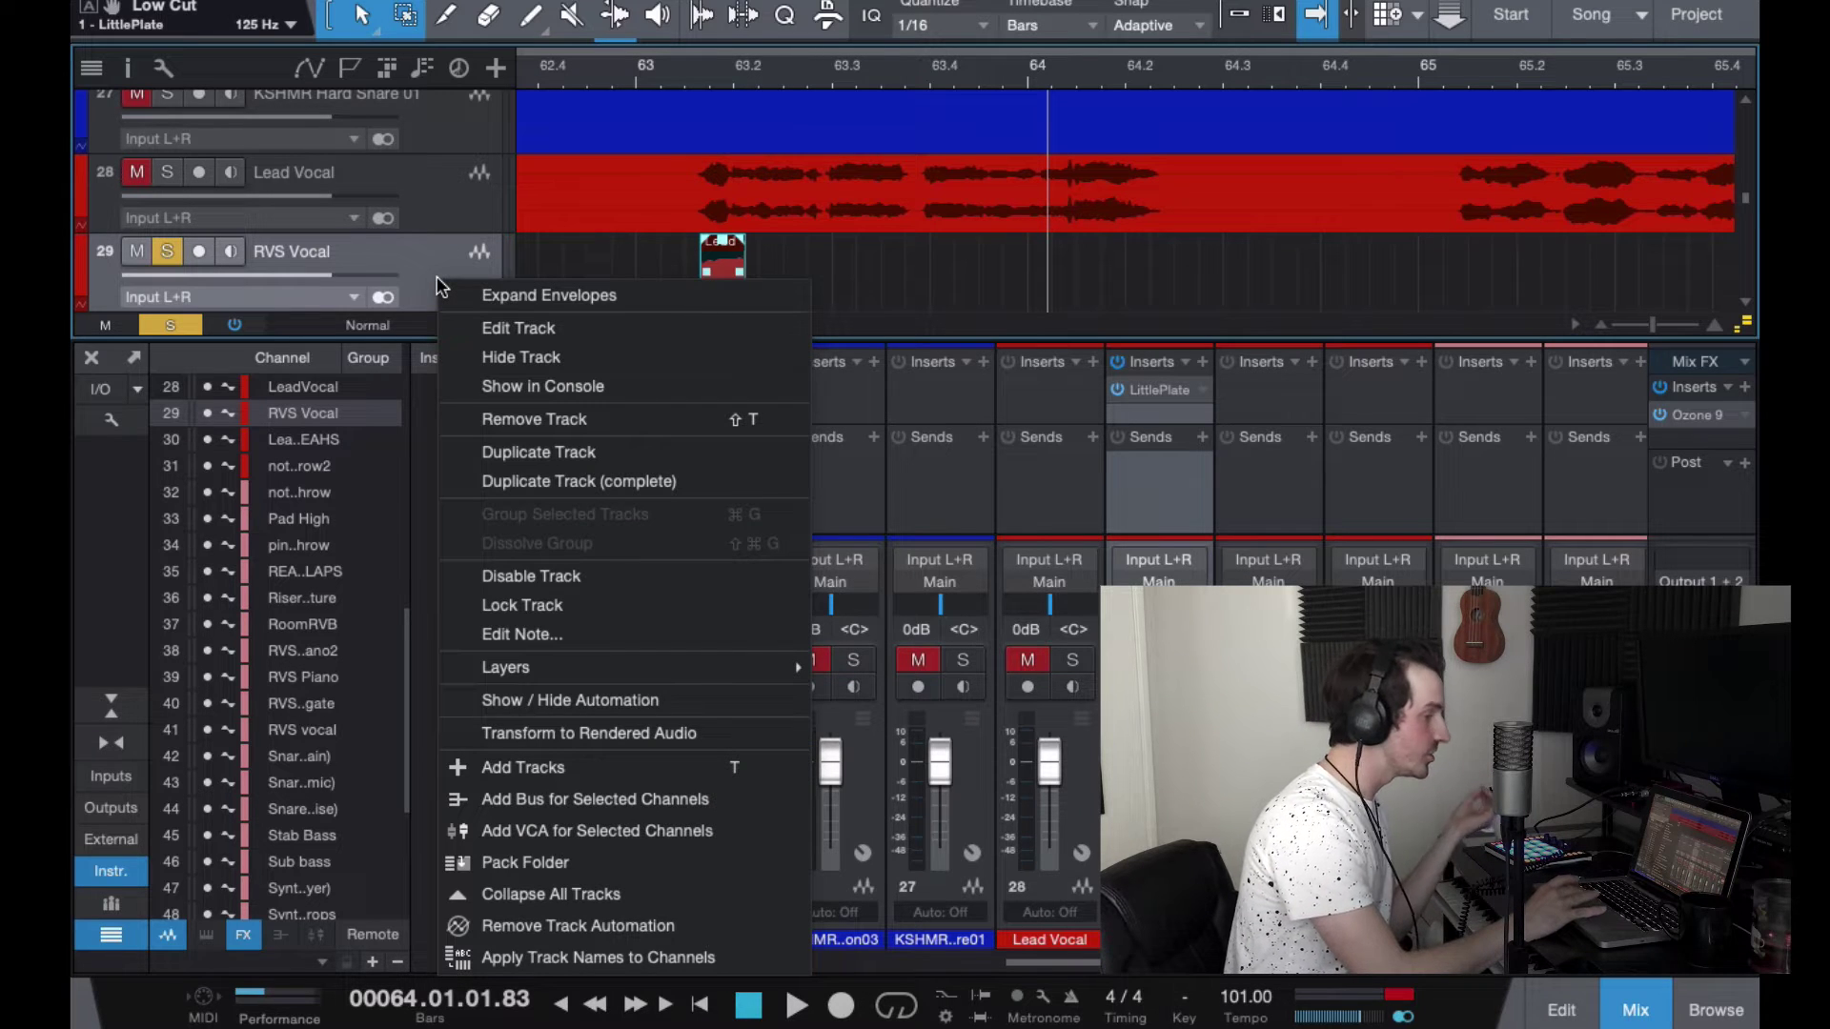
click(605, 736)
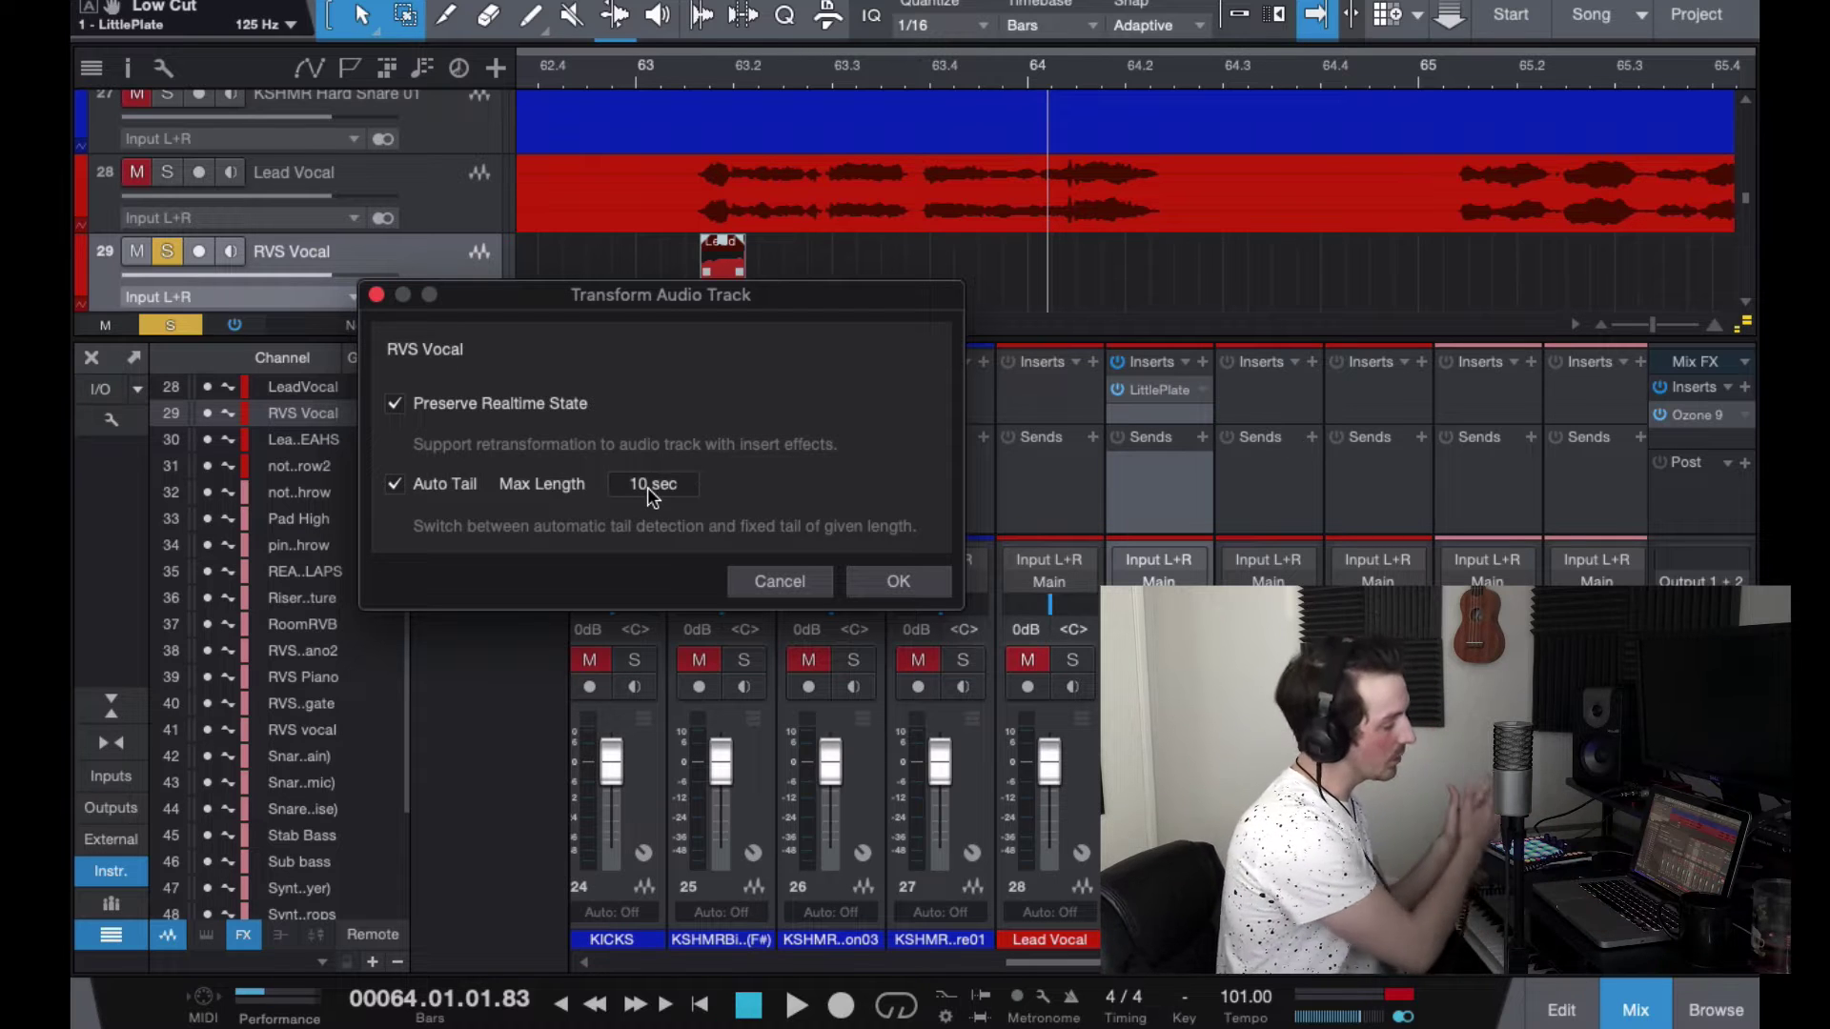
click(886, 582)
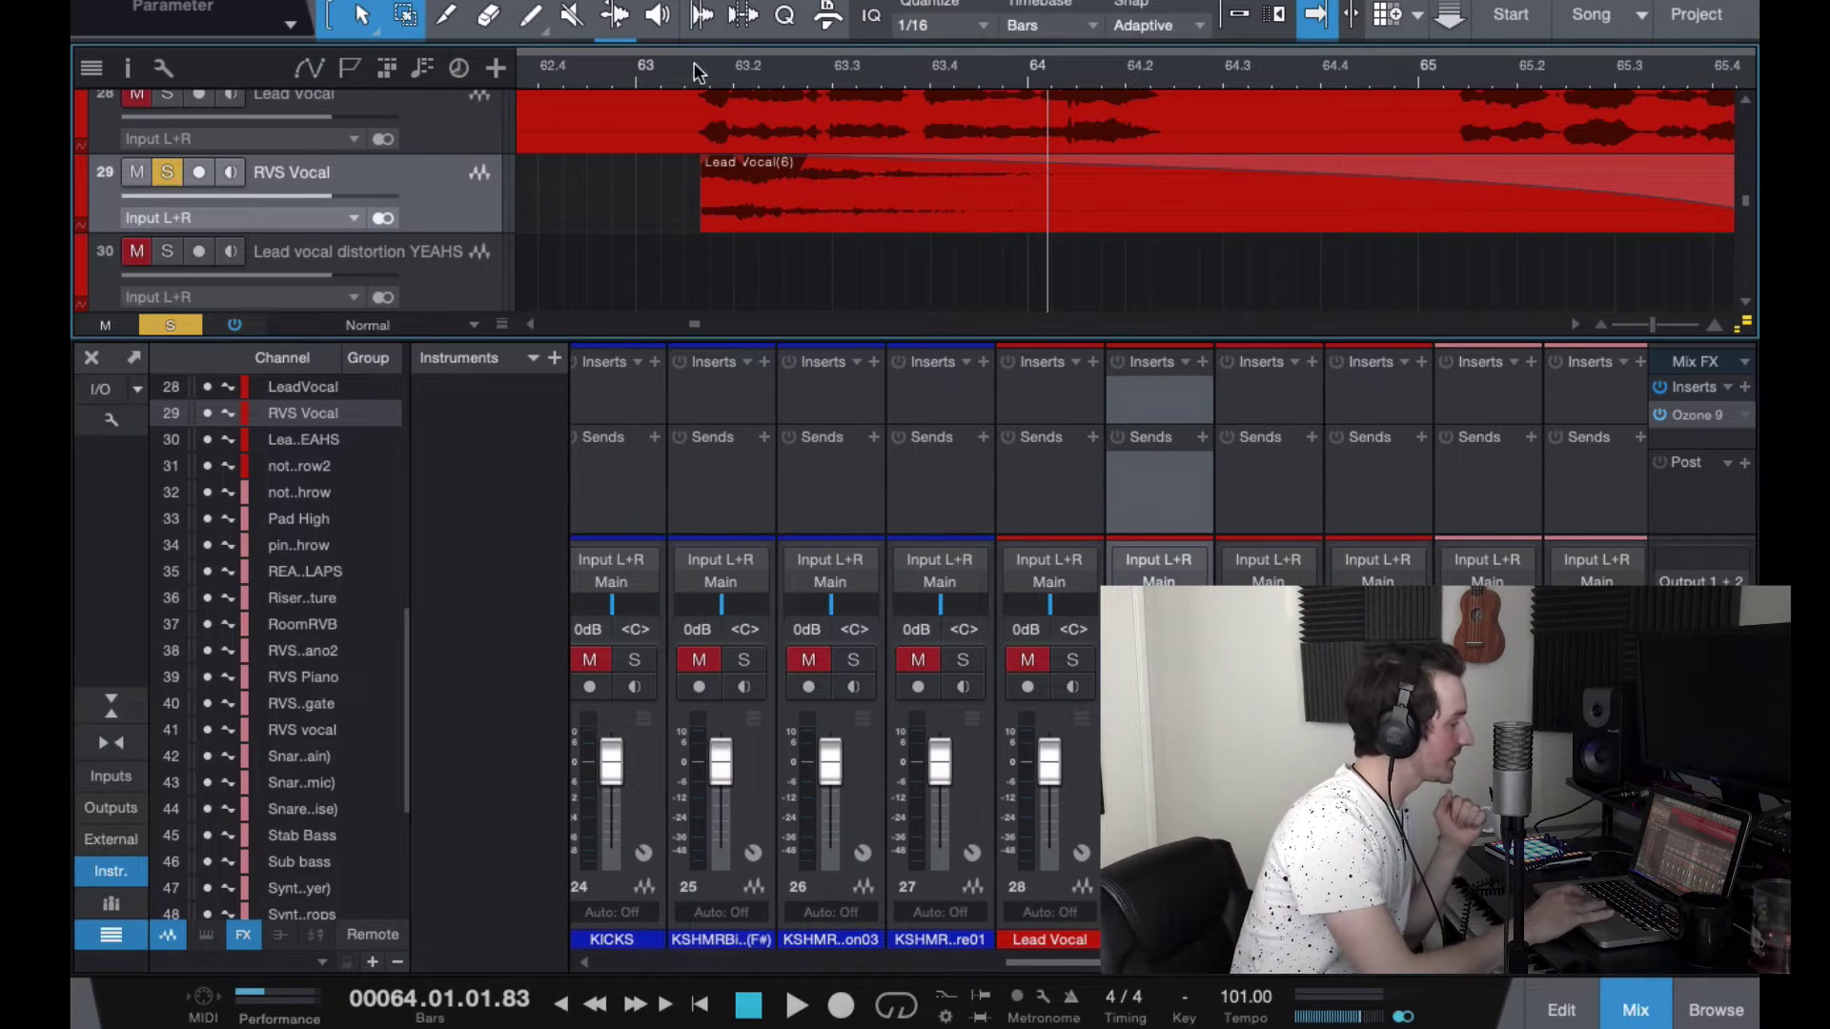
key(space)
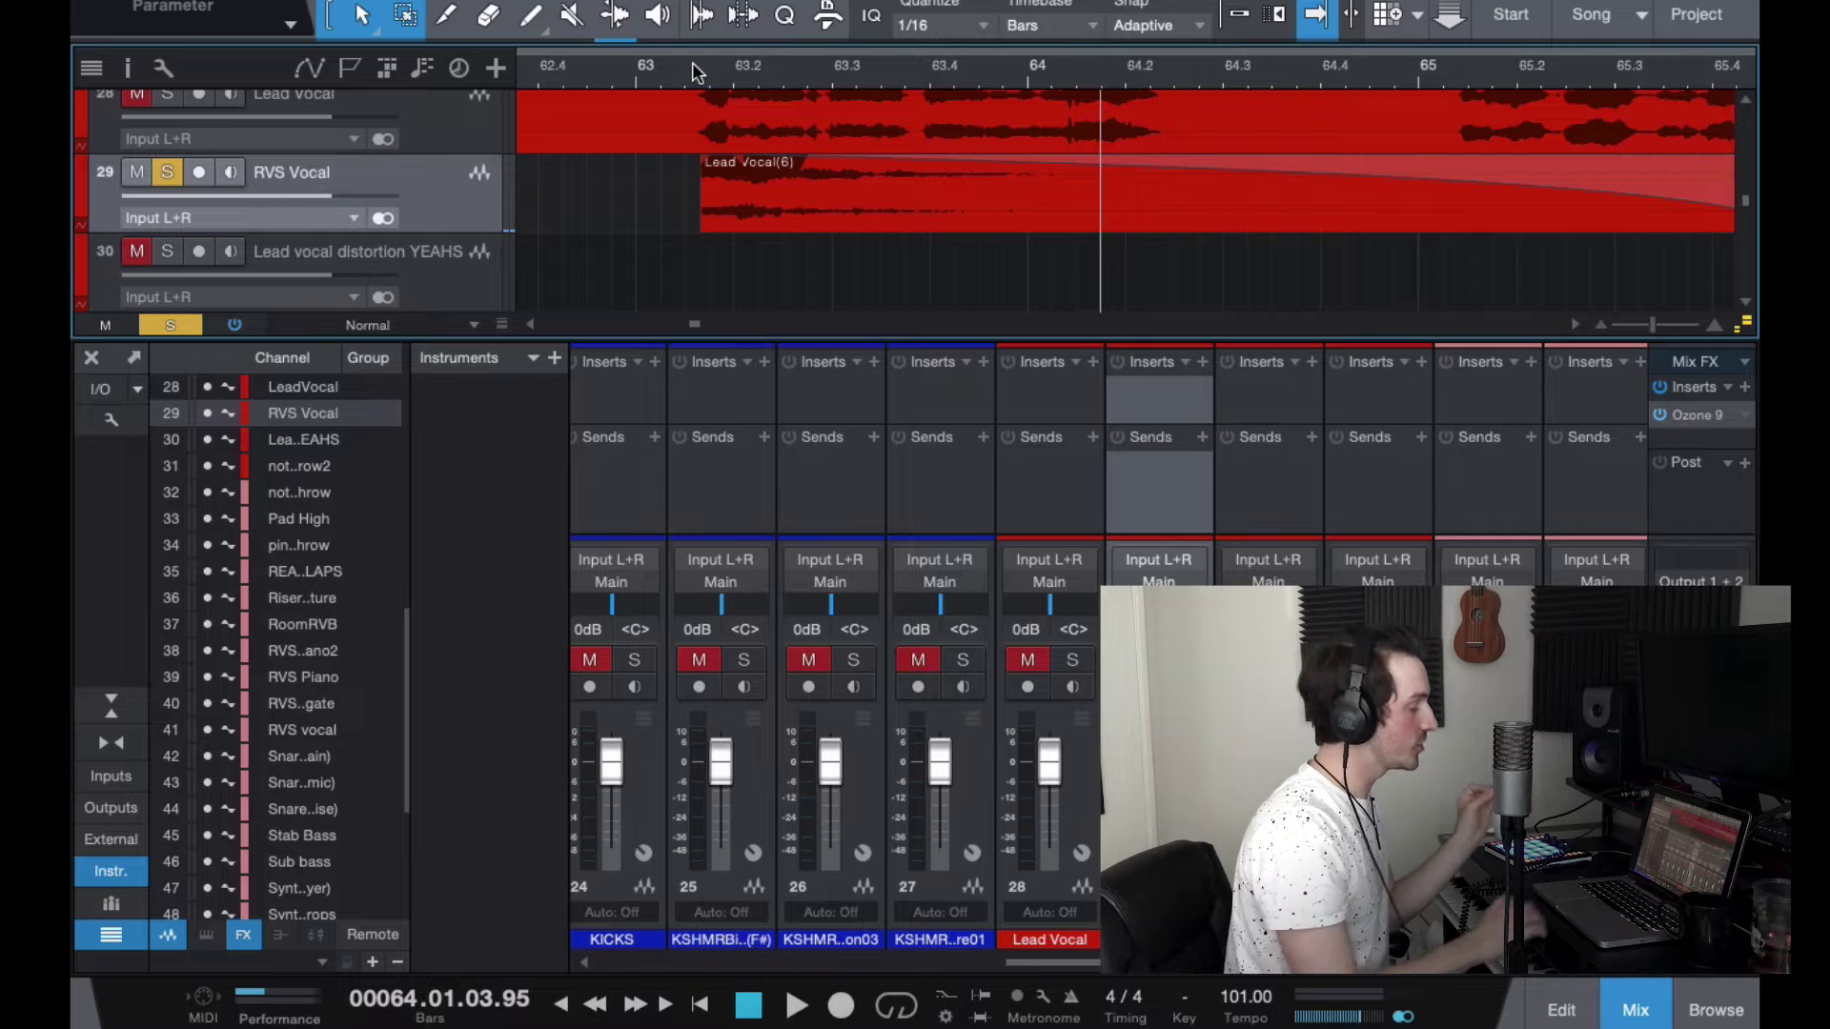
Step: Reverse the rendered audio event on the RVS Vocal track
click(898, 220)
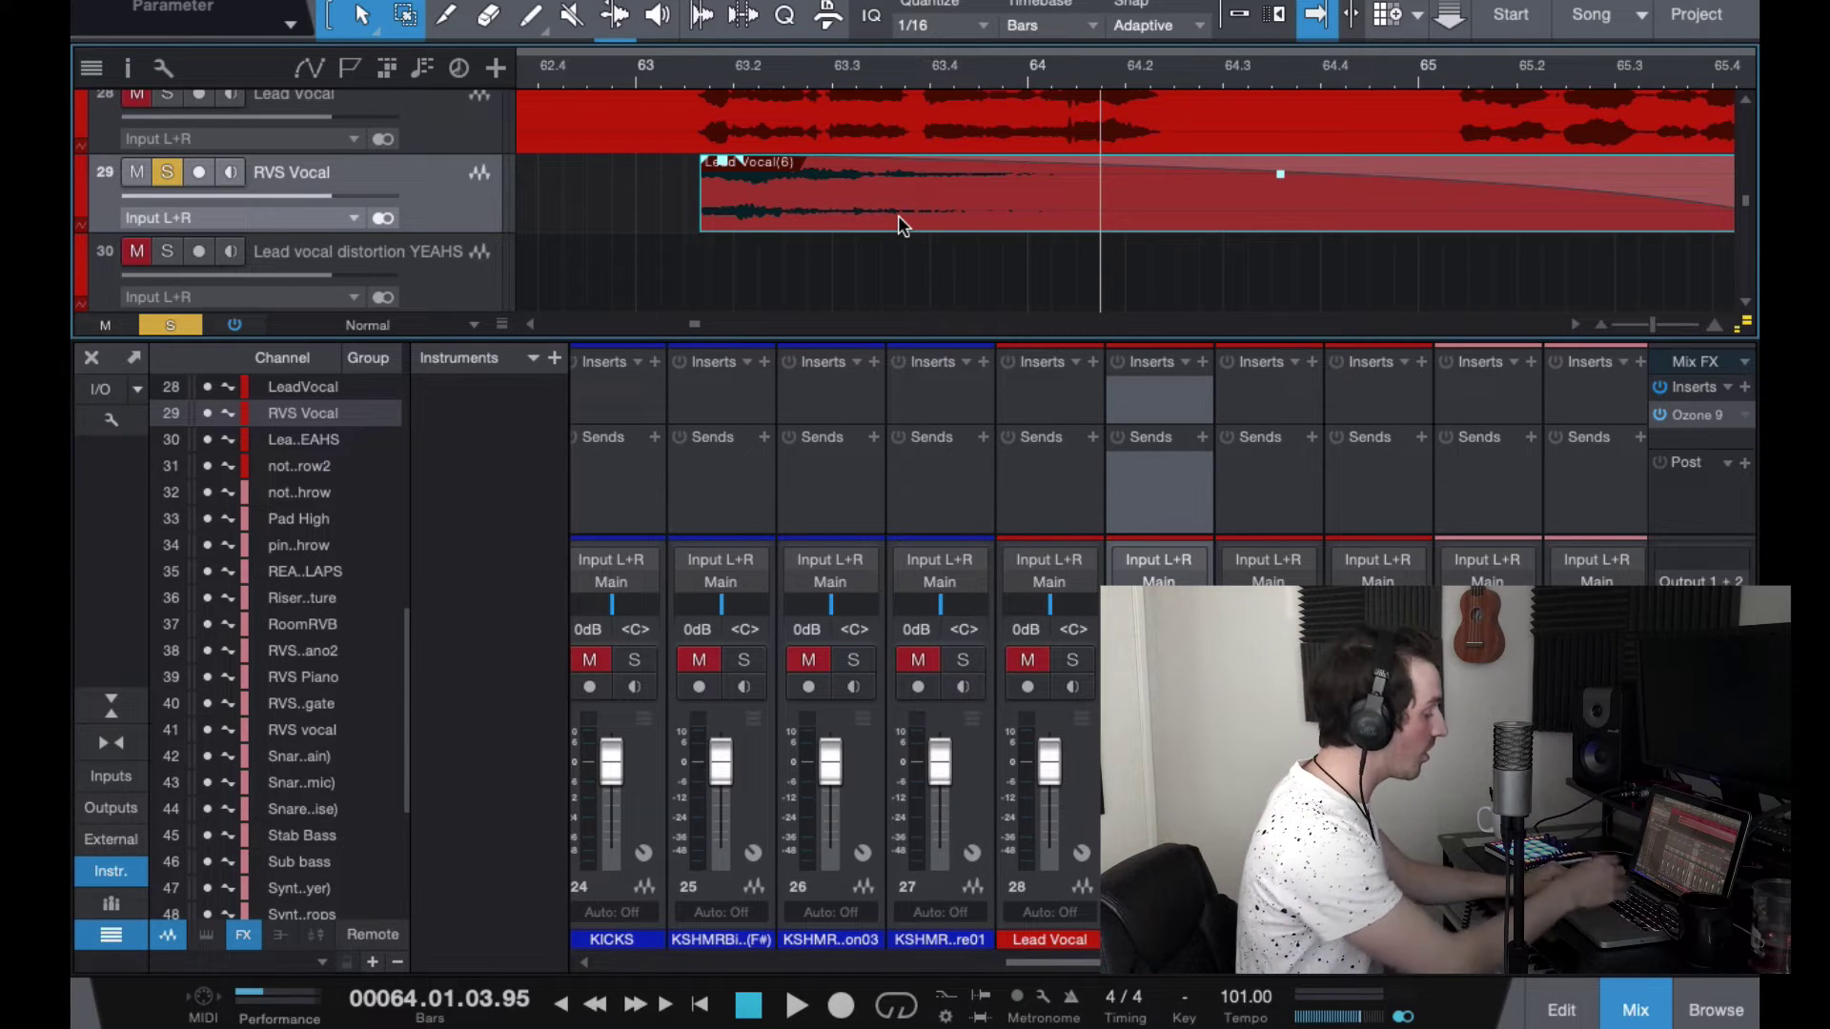
click(901, 217)
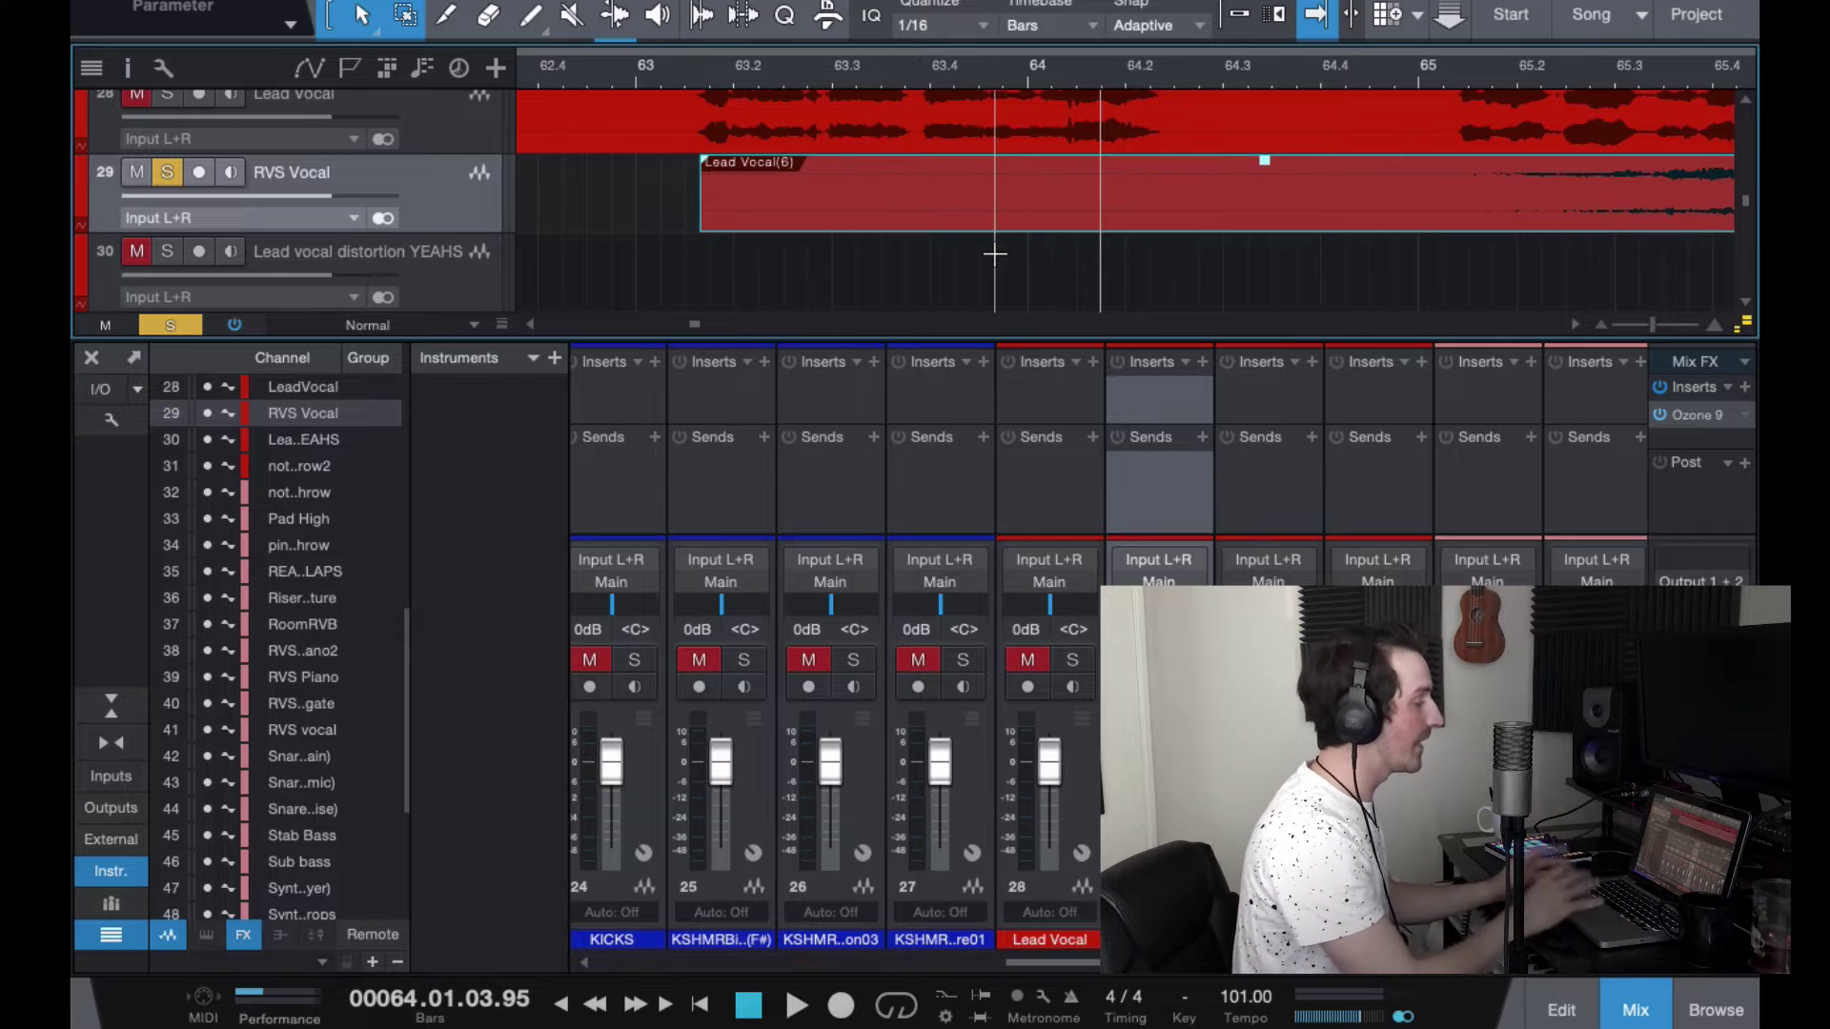
right_click(965, 231)
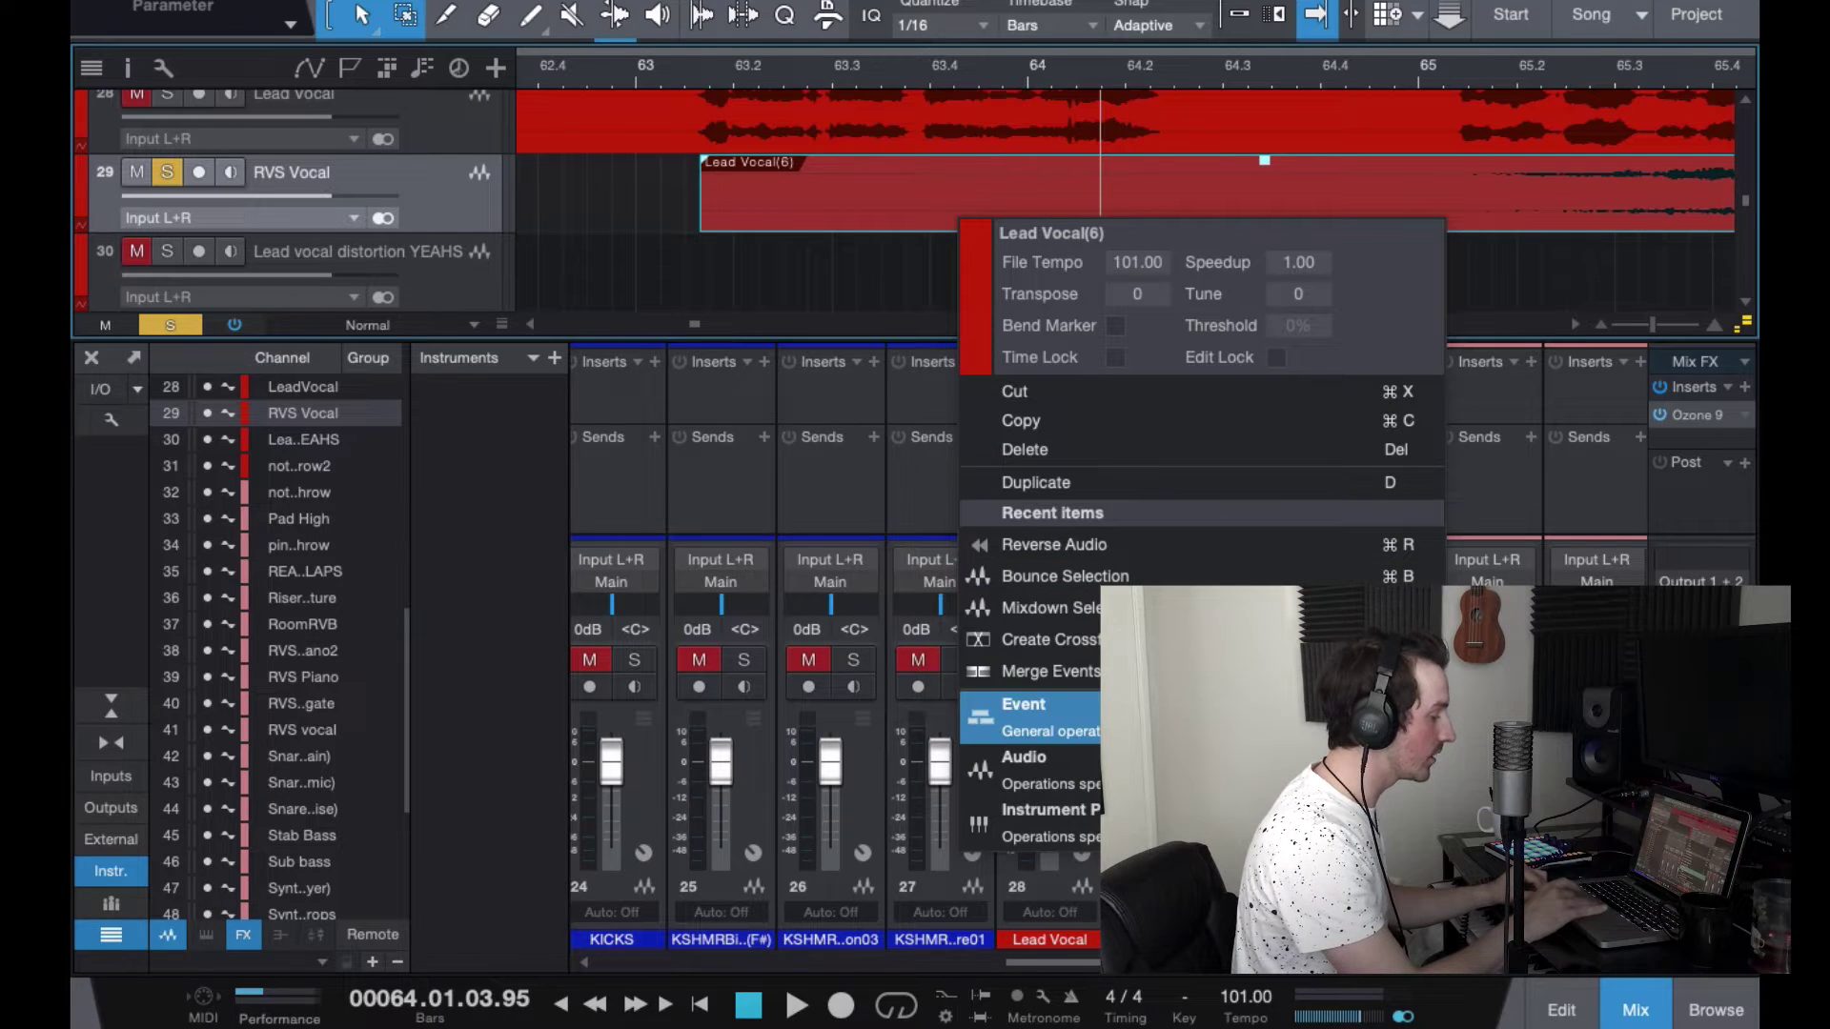
mouse_move(1020, 710)
mouse_move(1025, 770)
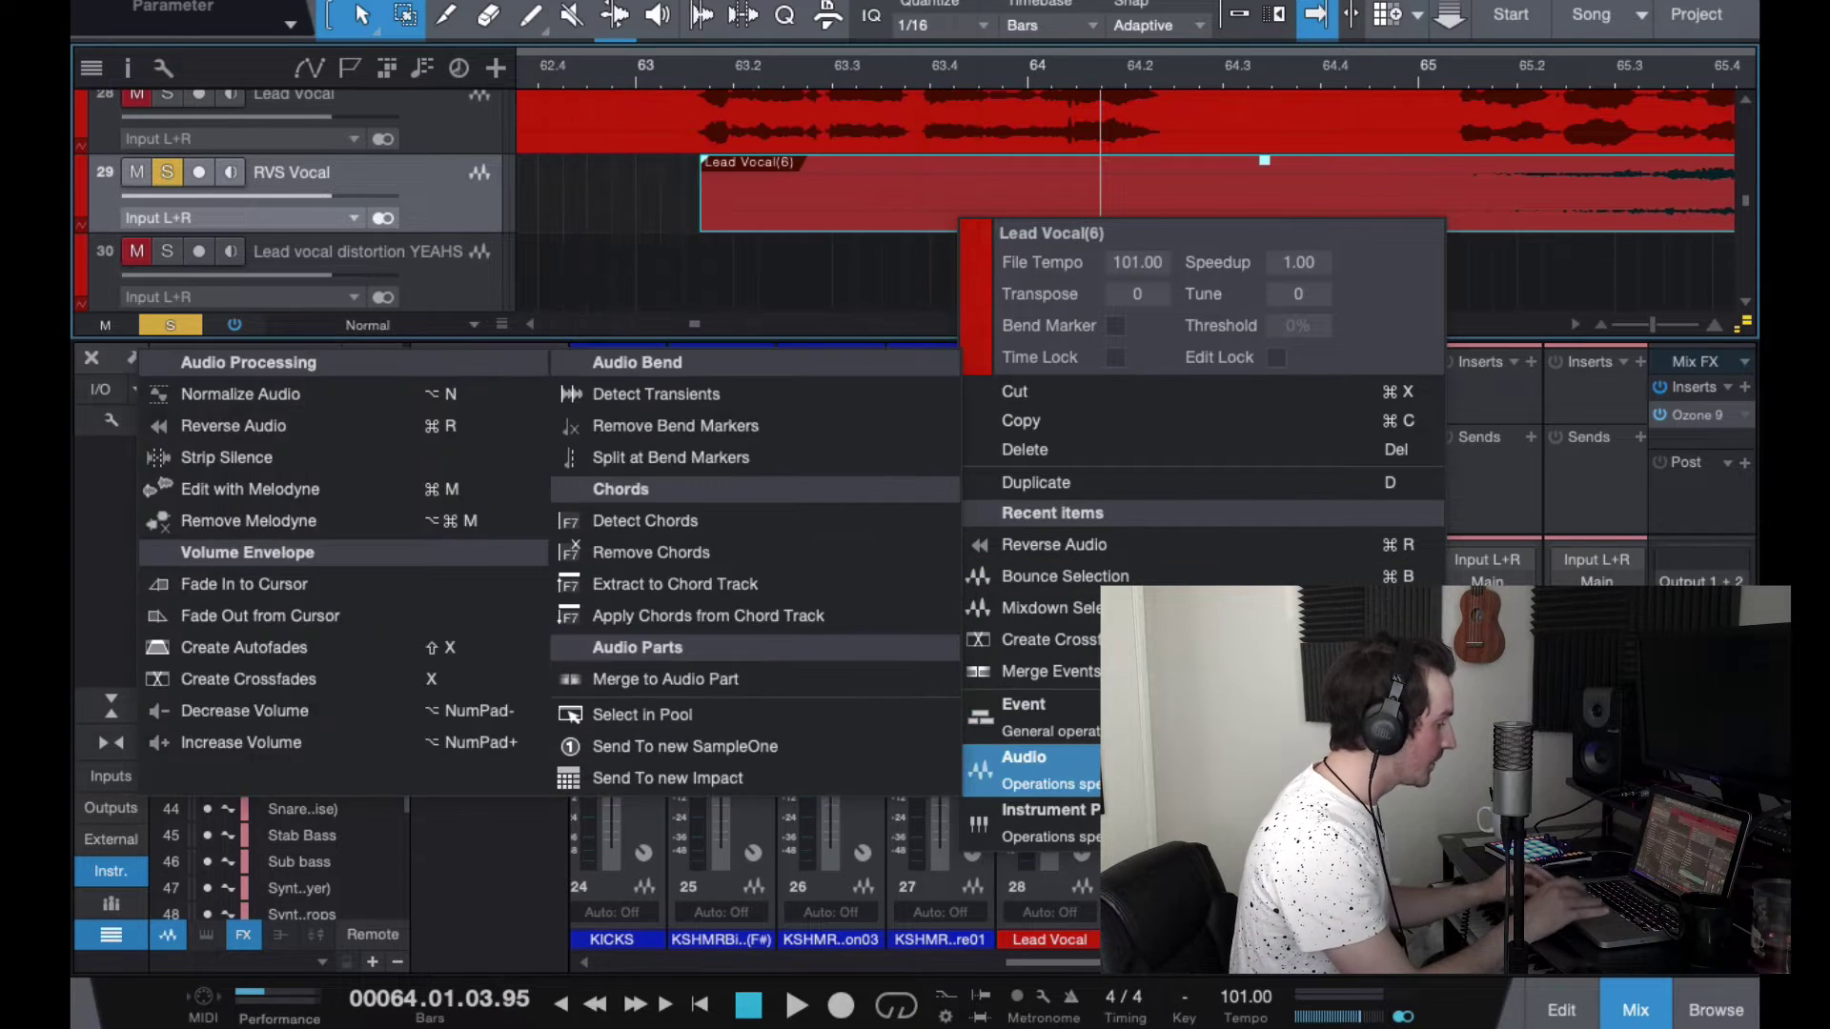
click(334, 429)
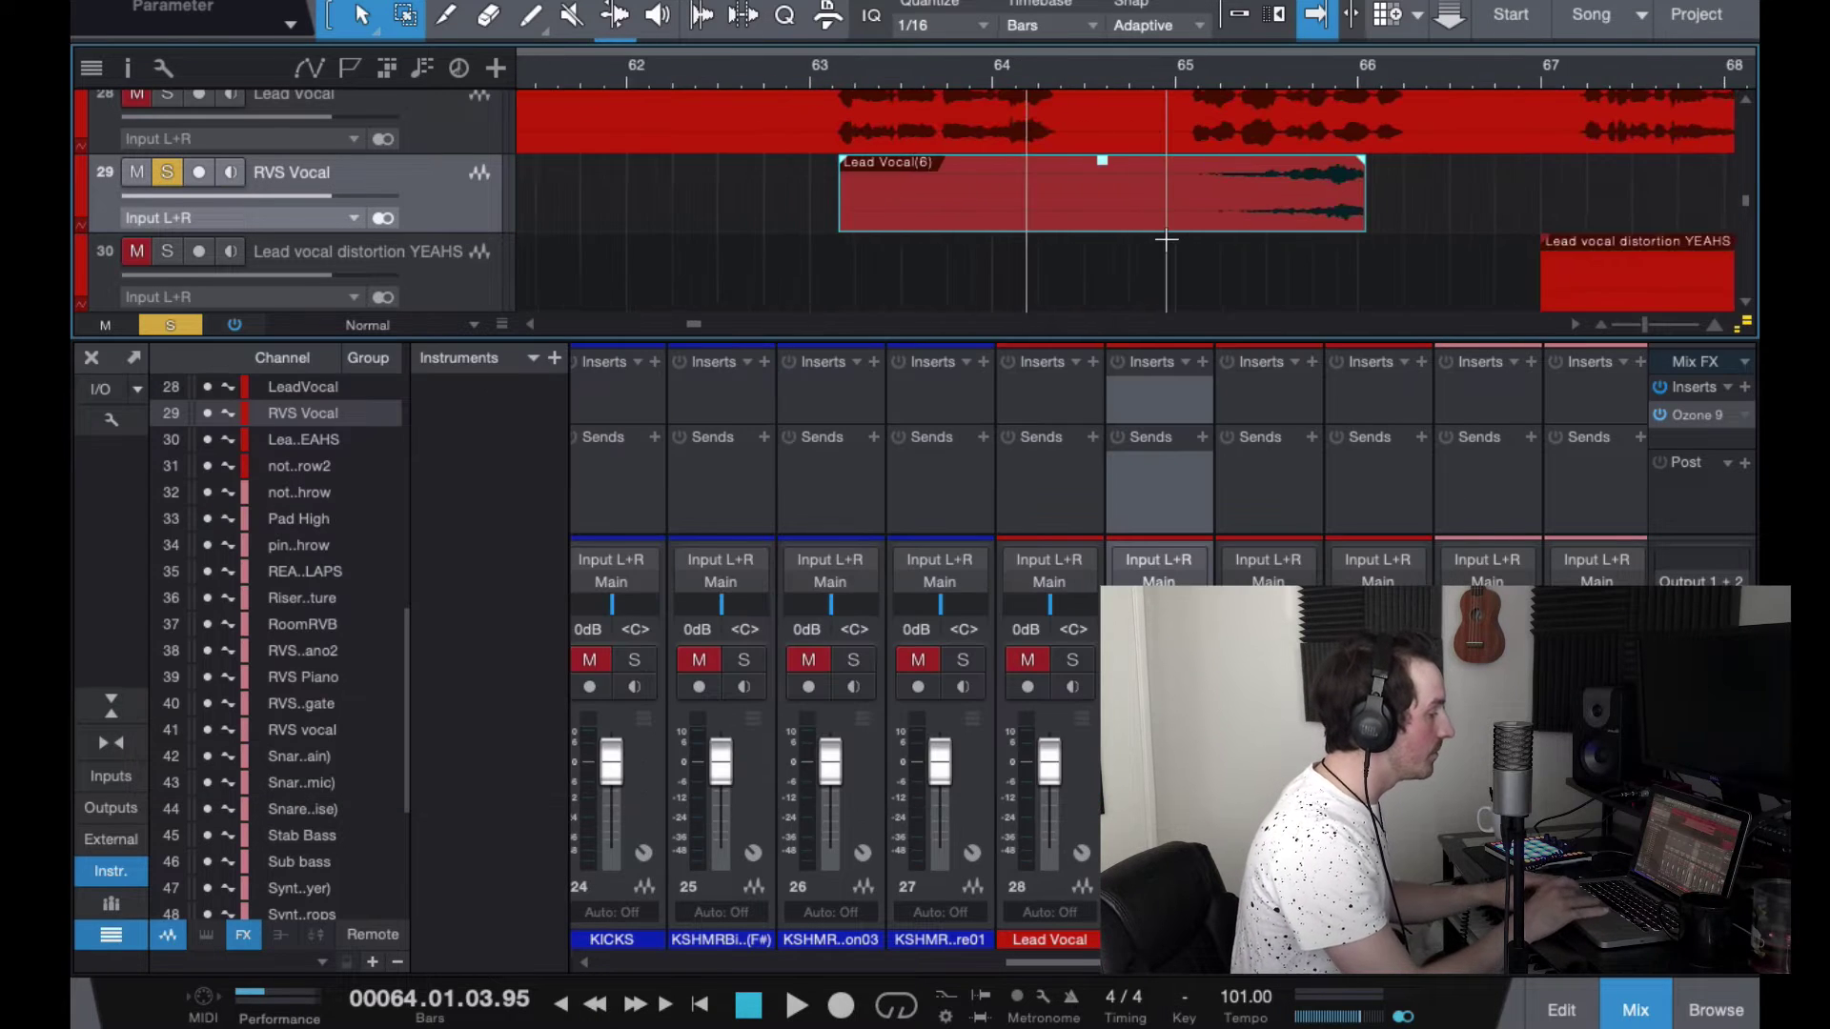
Step: Trim the quiet start of the reversed event and move it so it ends where the lead vocal enters after bar 63
drag(841, 196, 925, 212)
scroll(812, 202, up, 5)
Step: Unsolo the RVS Vocal track and play the reverse swell with the full mix from just before 62.3
click(592, 65)
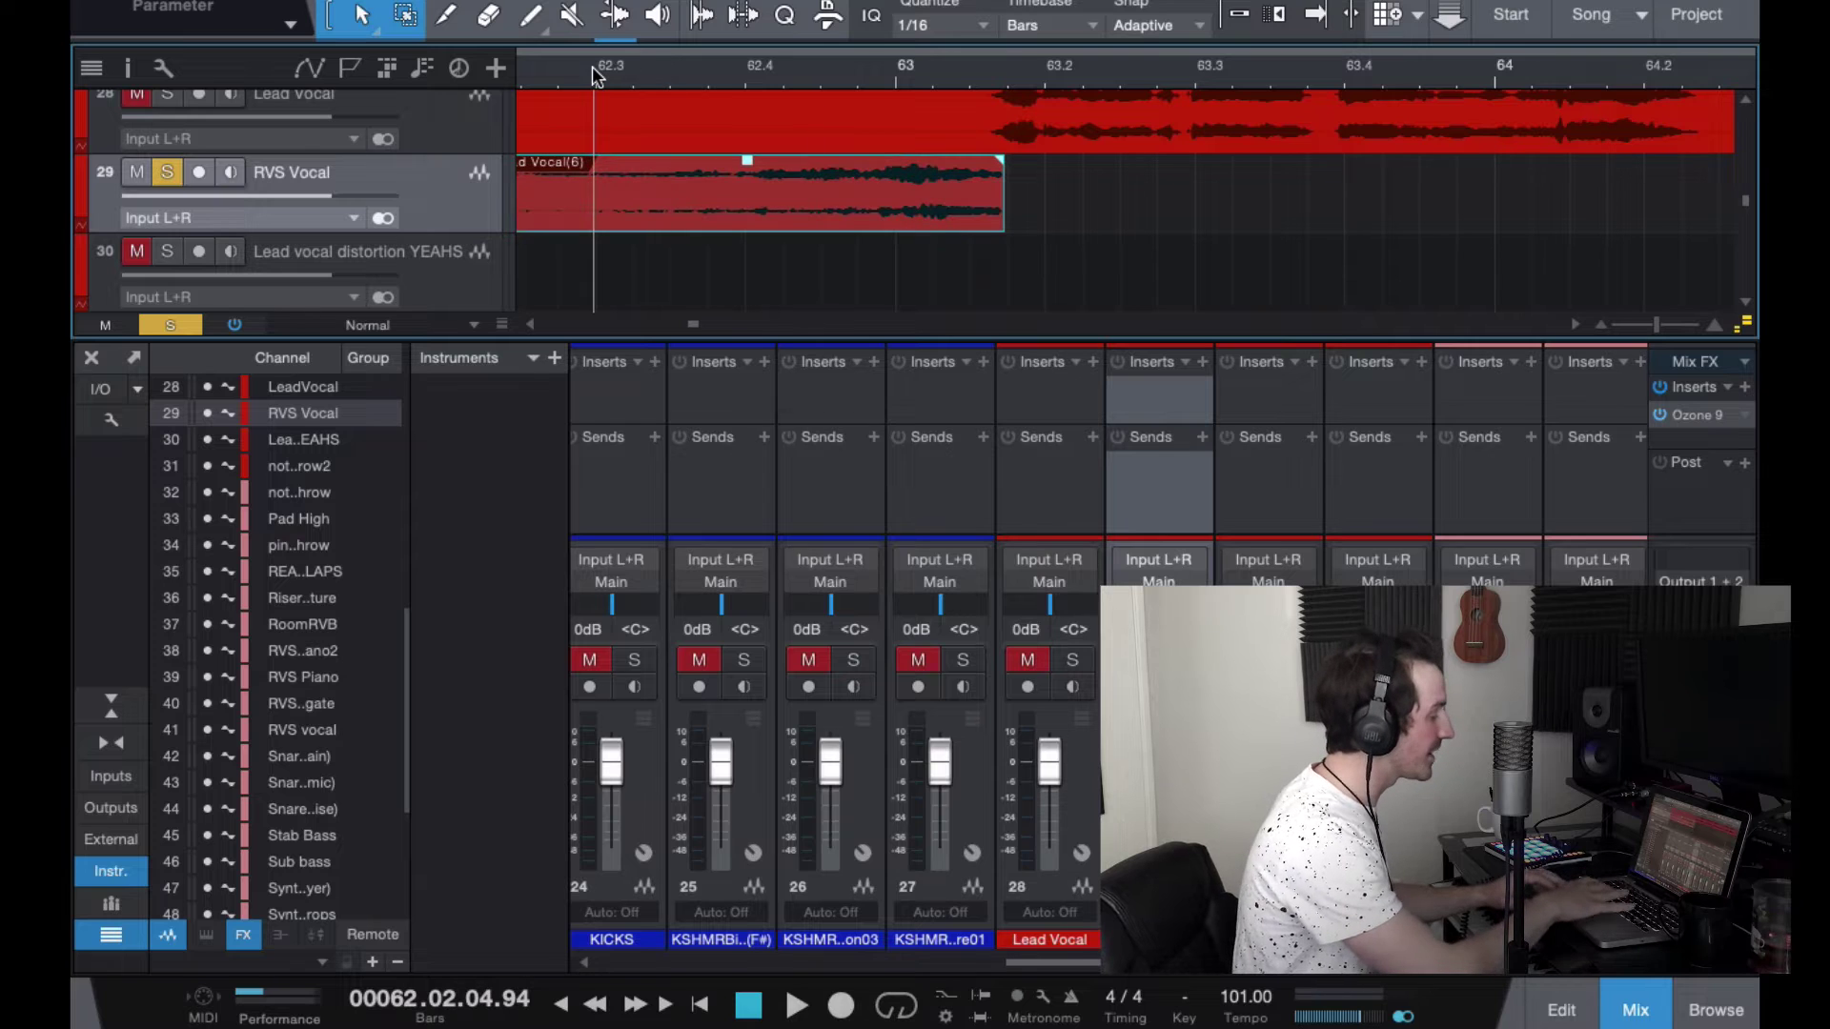
click(169, 174)
key(space)
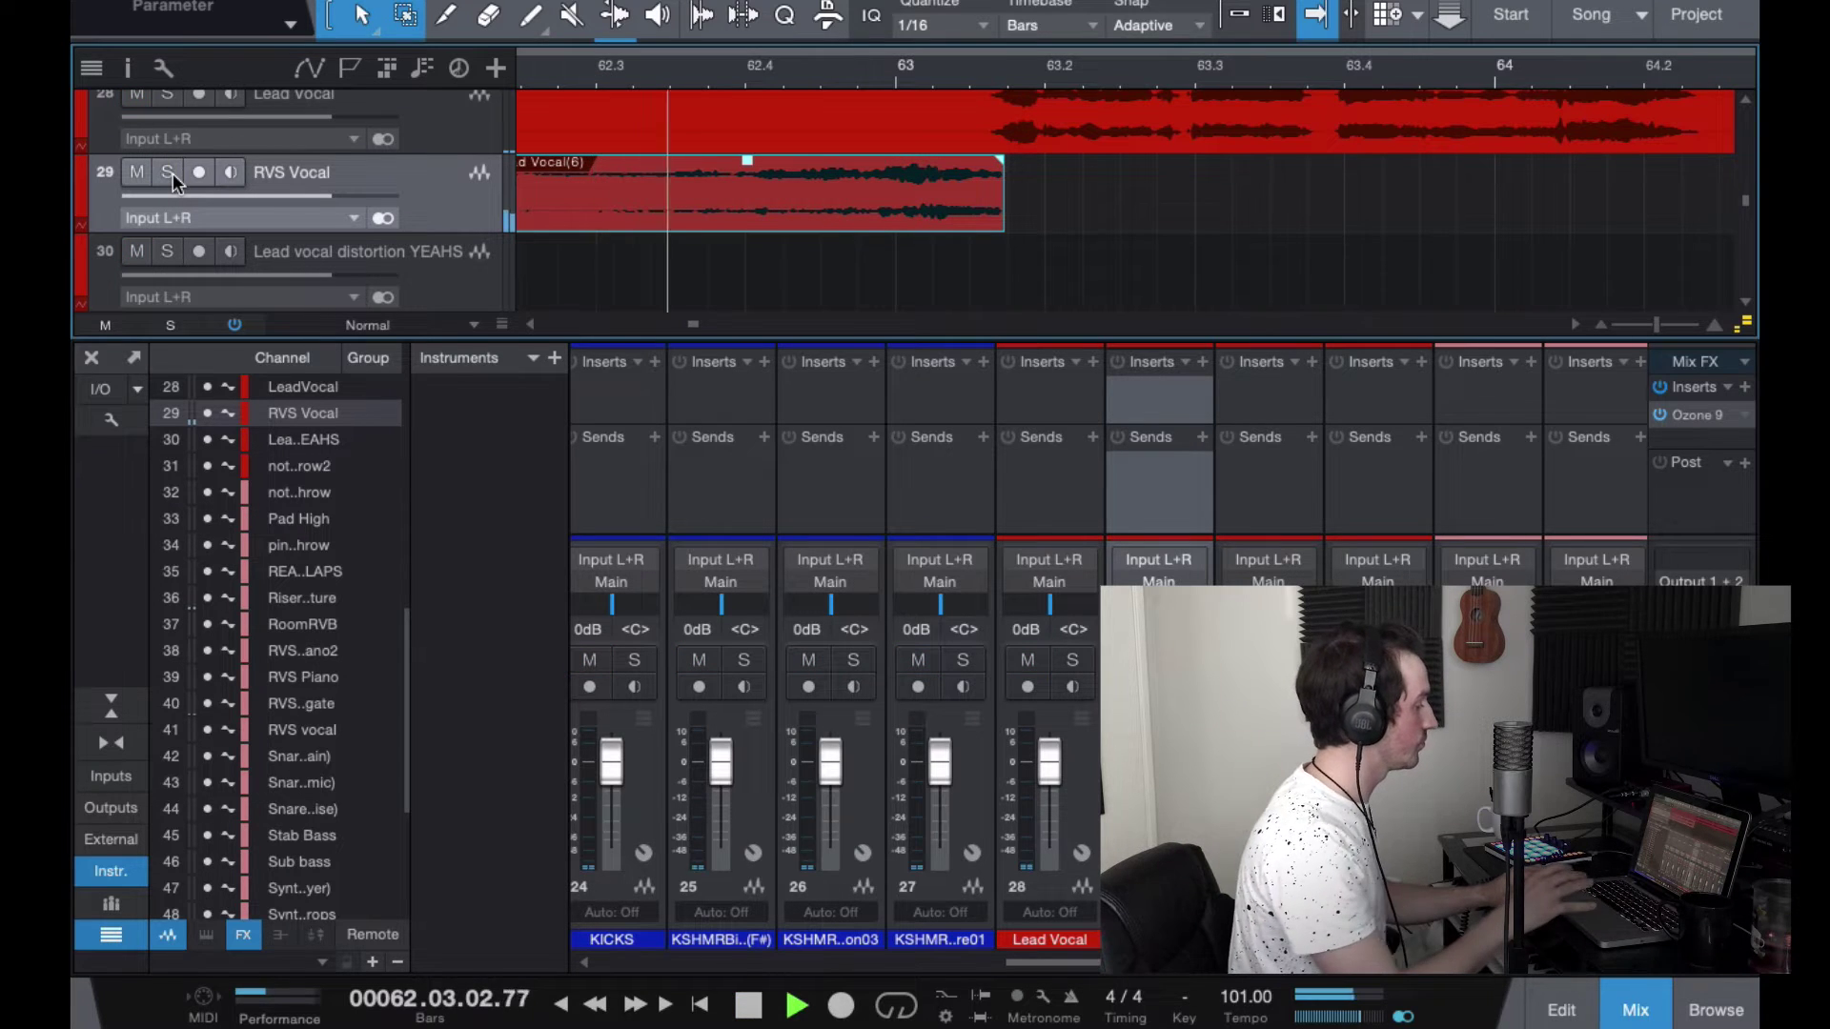
key(space)
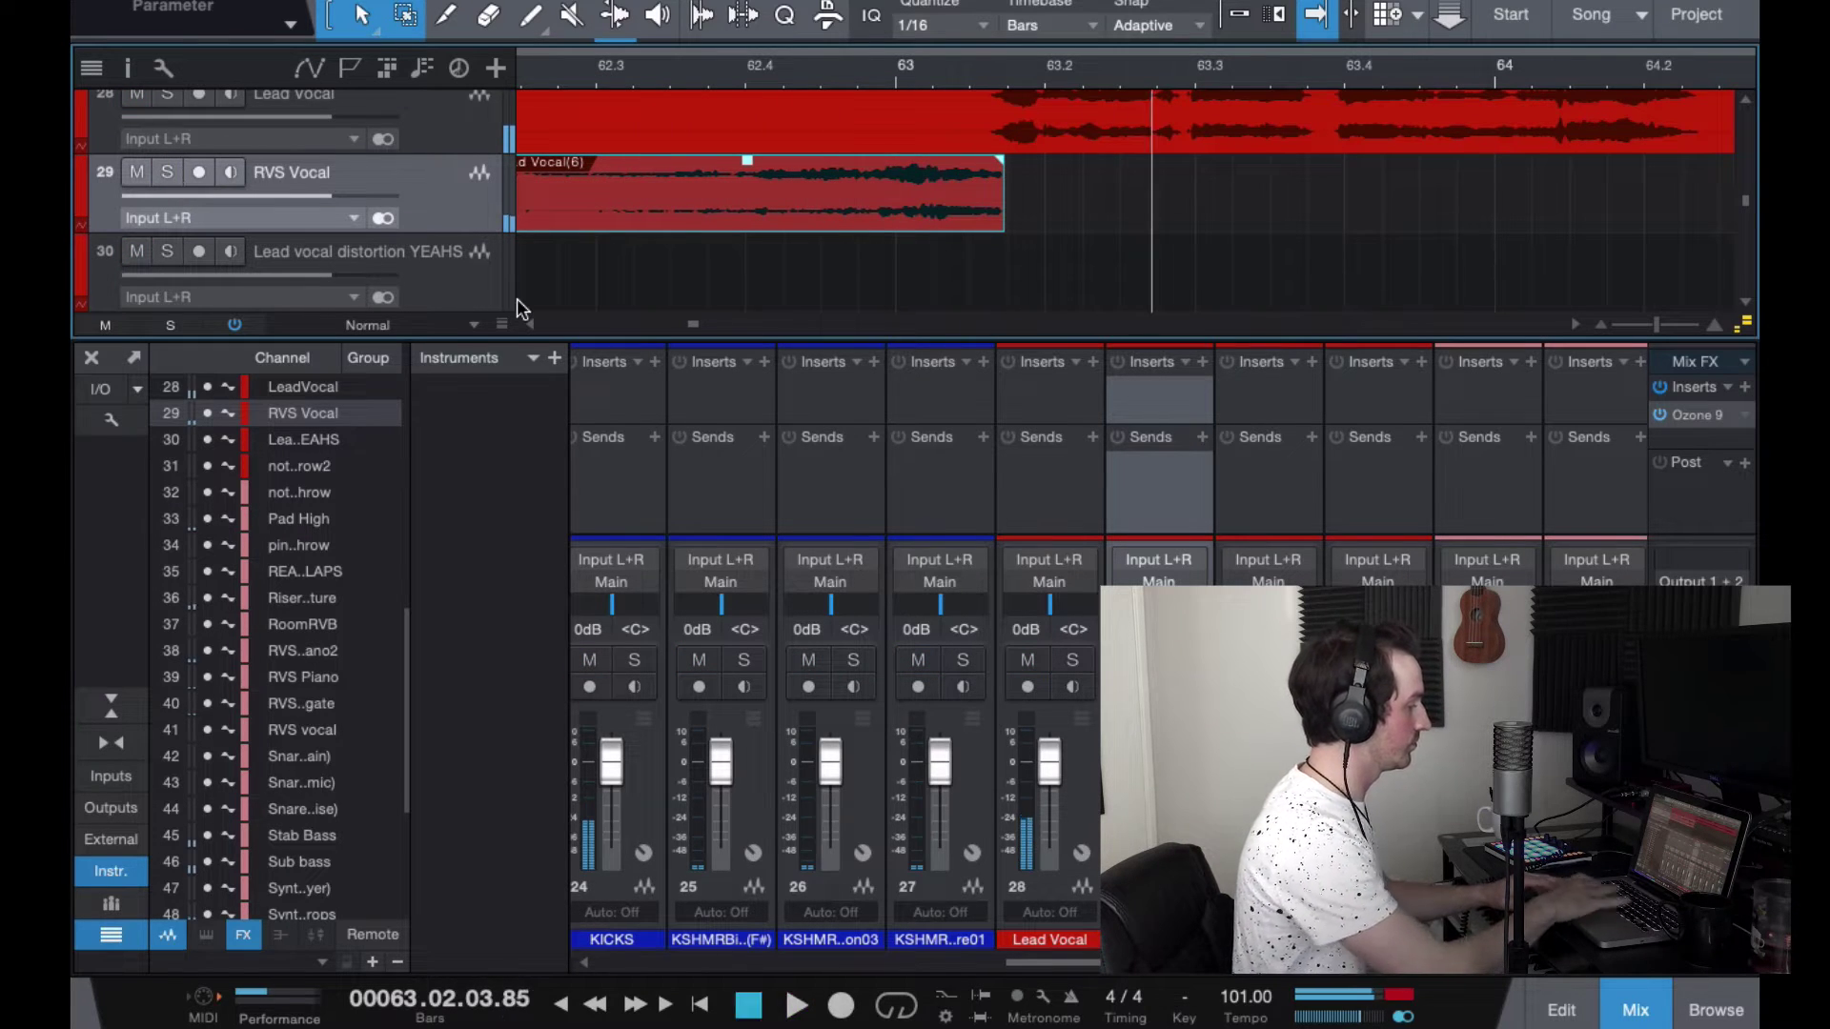
Step: Shift the reversed event slightly later so its end overlaps the start of the lead vocal phrase
key(e)
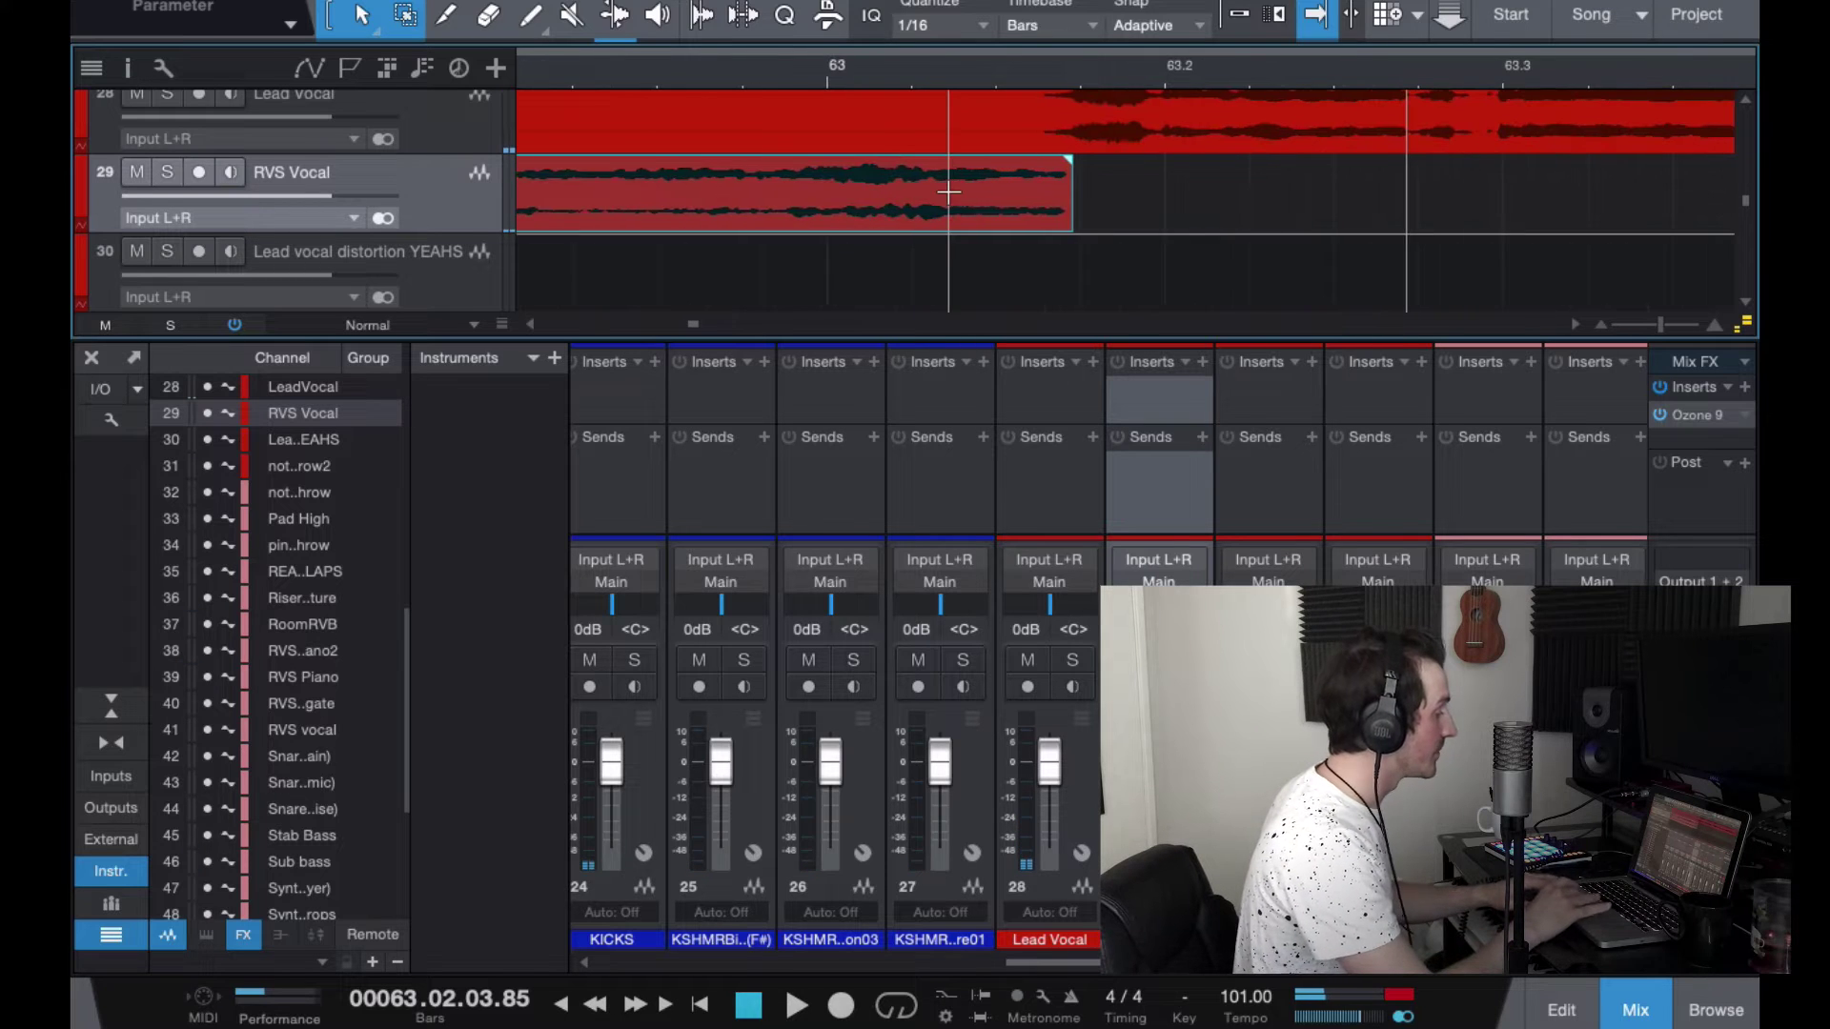
drag(997, 208, 1018, 210)
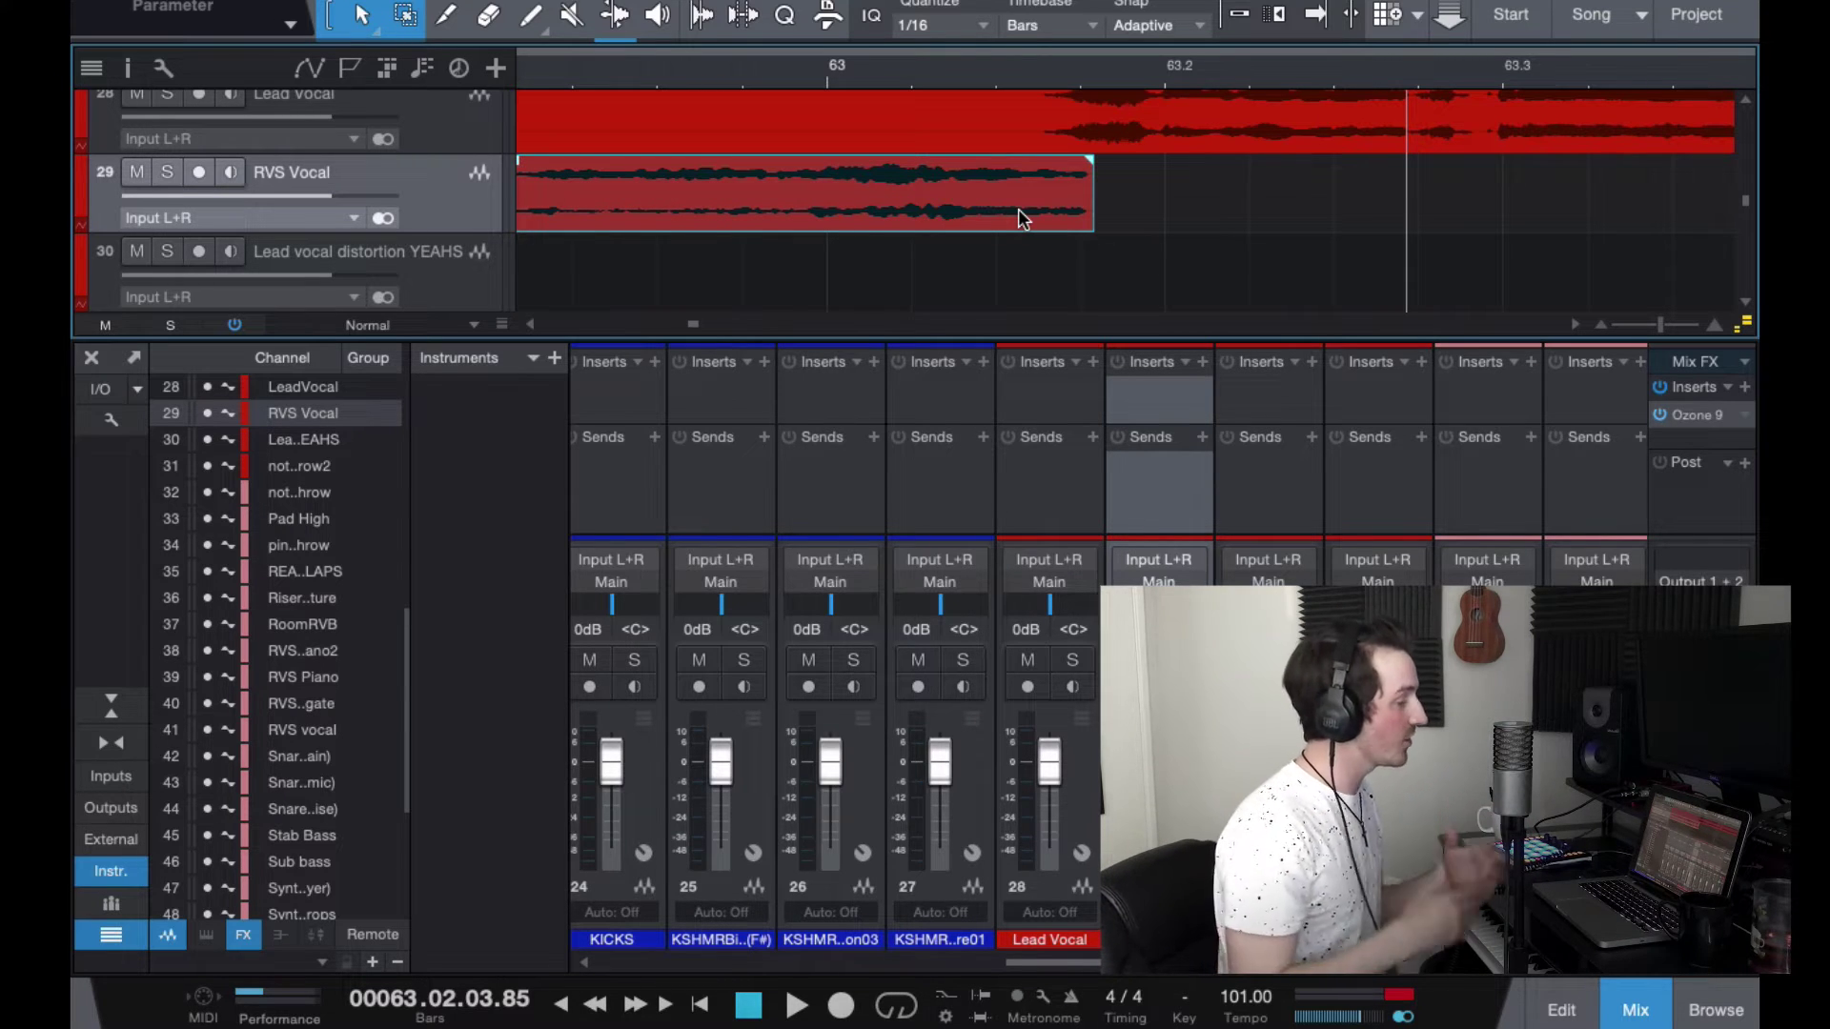
scroll(1049, 212, down, 5)
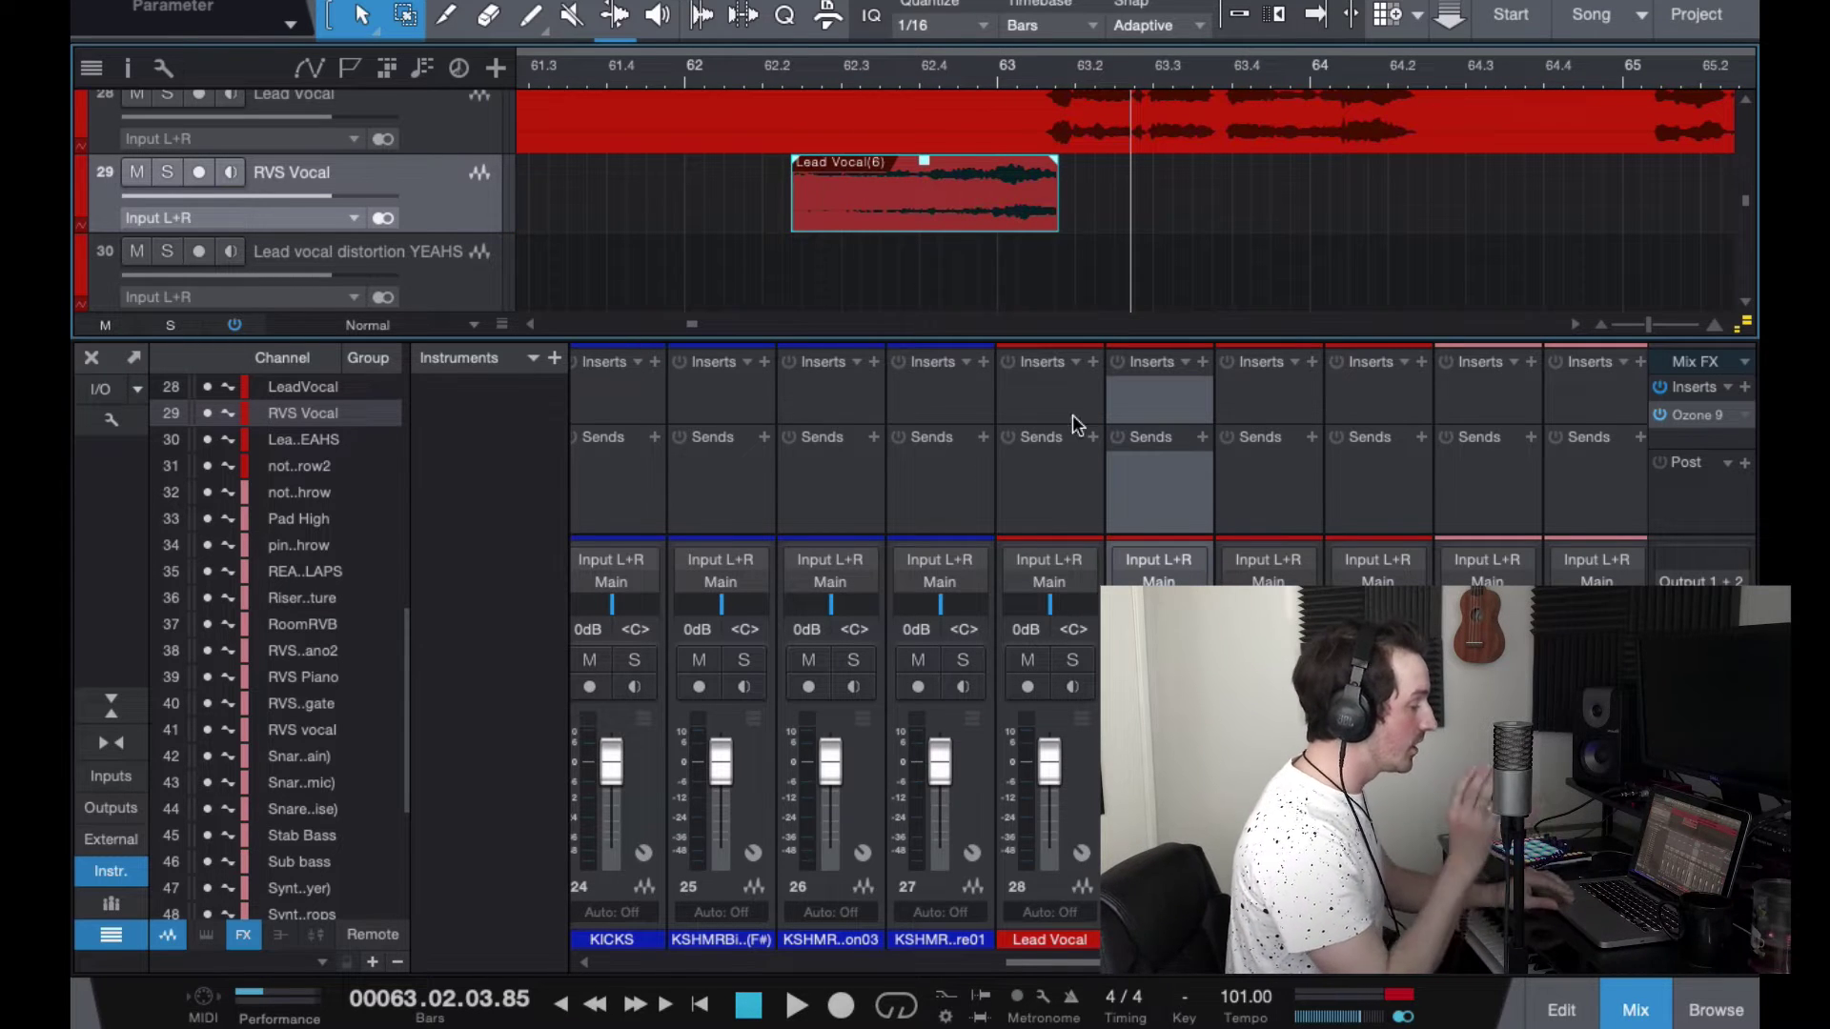
Step: Insert Pro EQ on the RVS Vocal channel and raise its low-cut frequency to about 797 Hz
click(1201, 363)
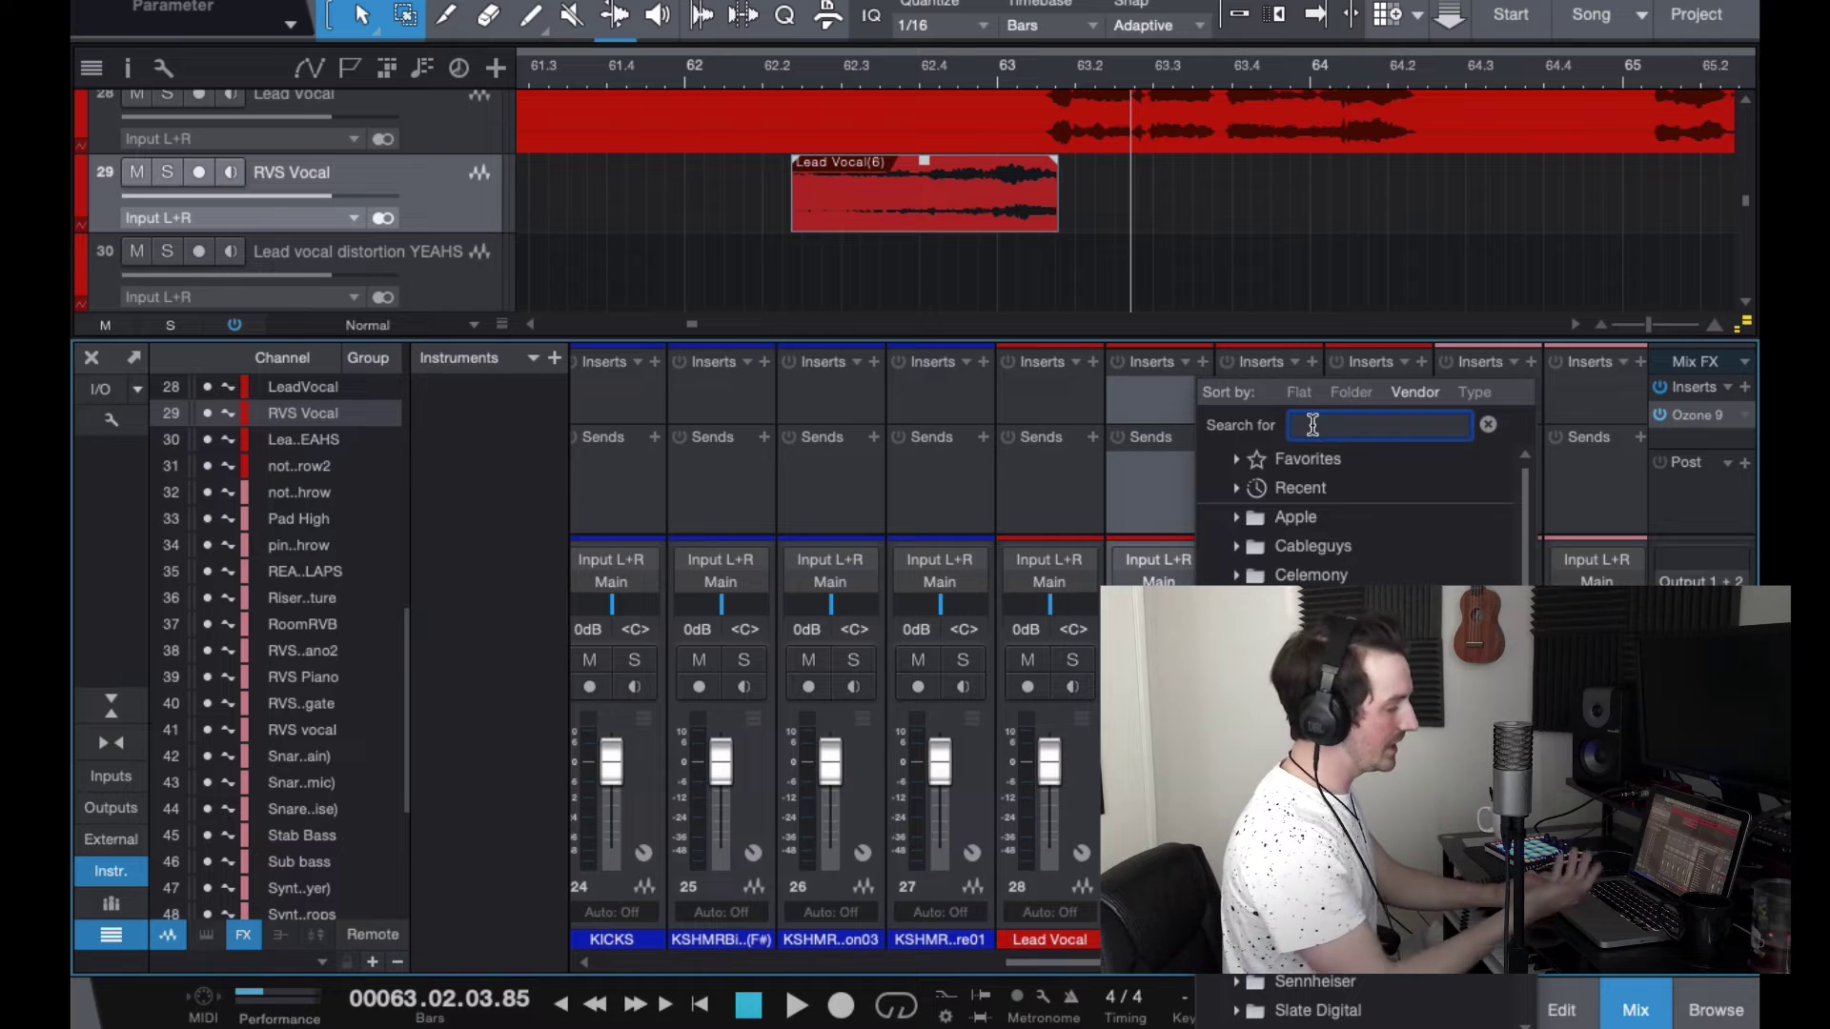
text(pro)
key(Return)
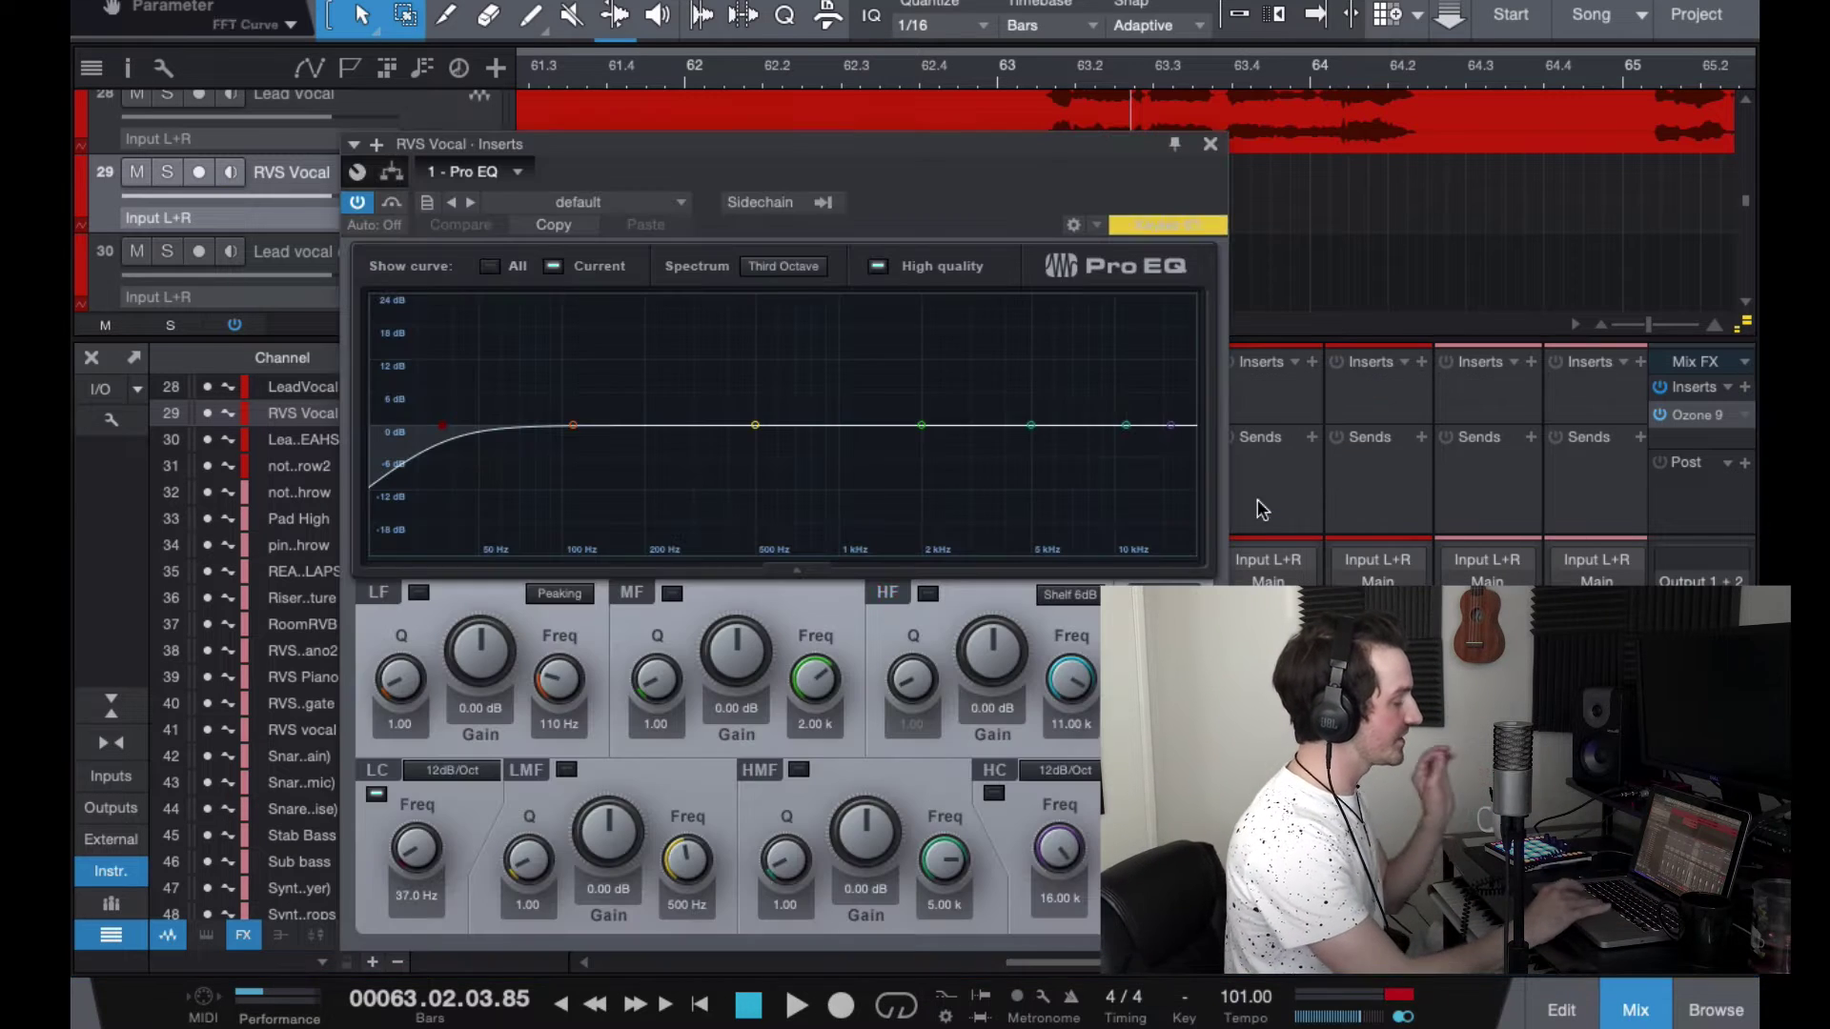
drag(446, 422, 812, 435)
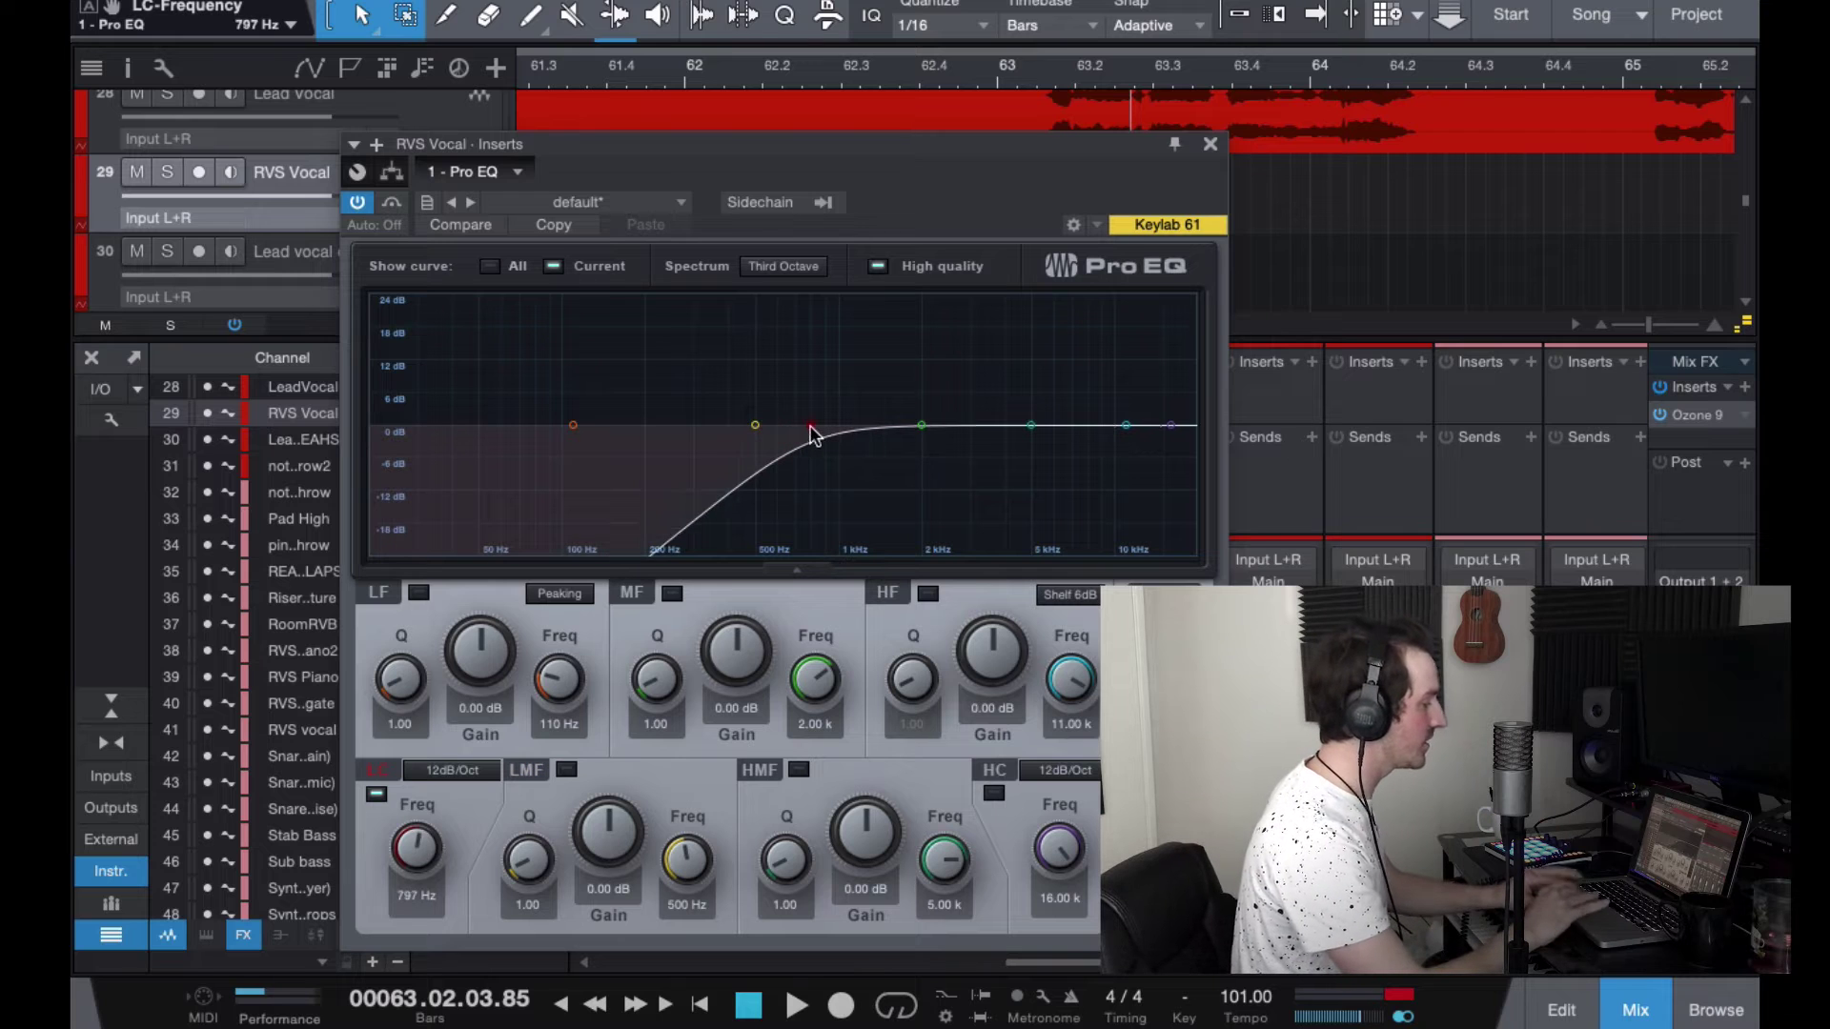
Step: Play the low-cut reversed vocal with the mix from the start of the event, then close the EQ
drag(924, 155, 921, 298)
click(800, 67)
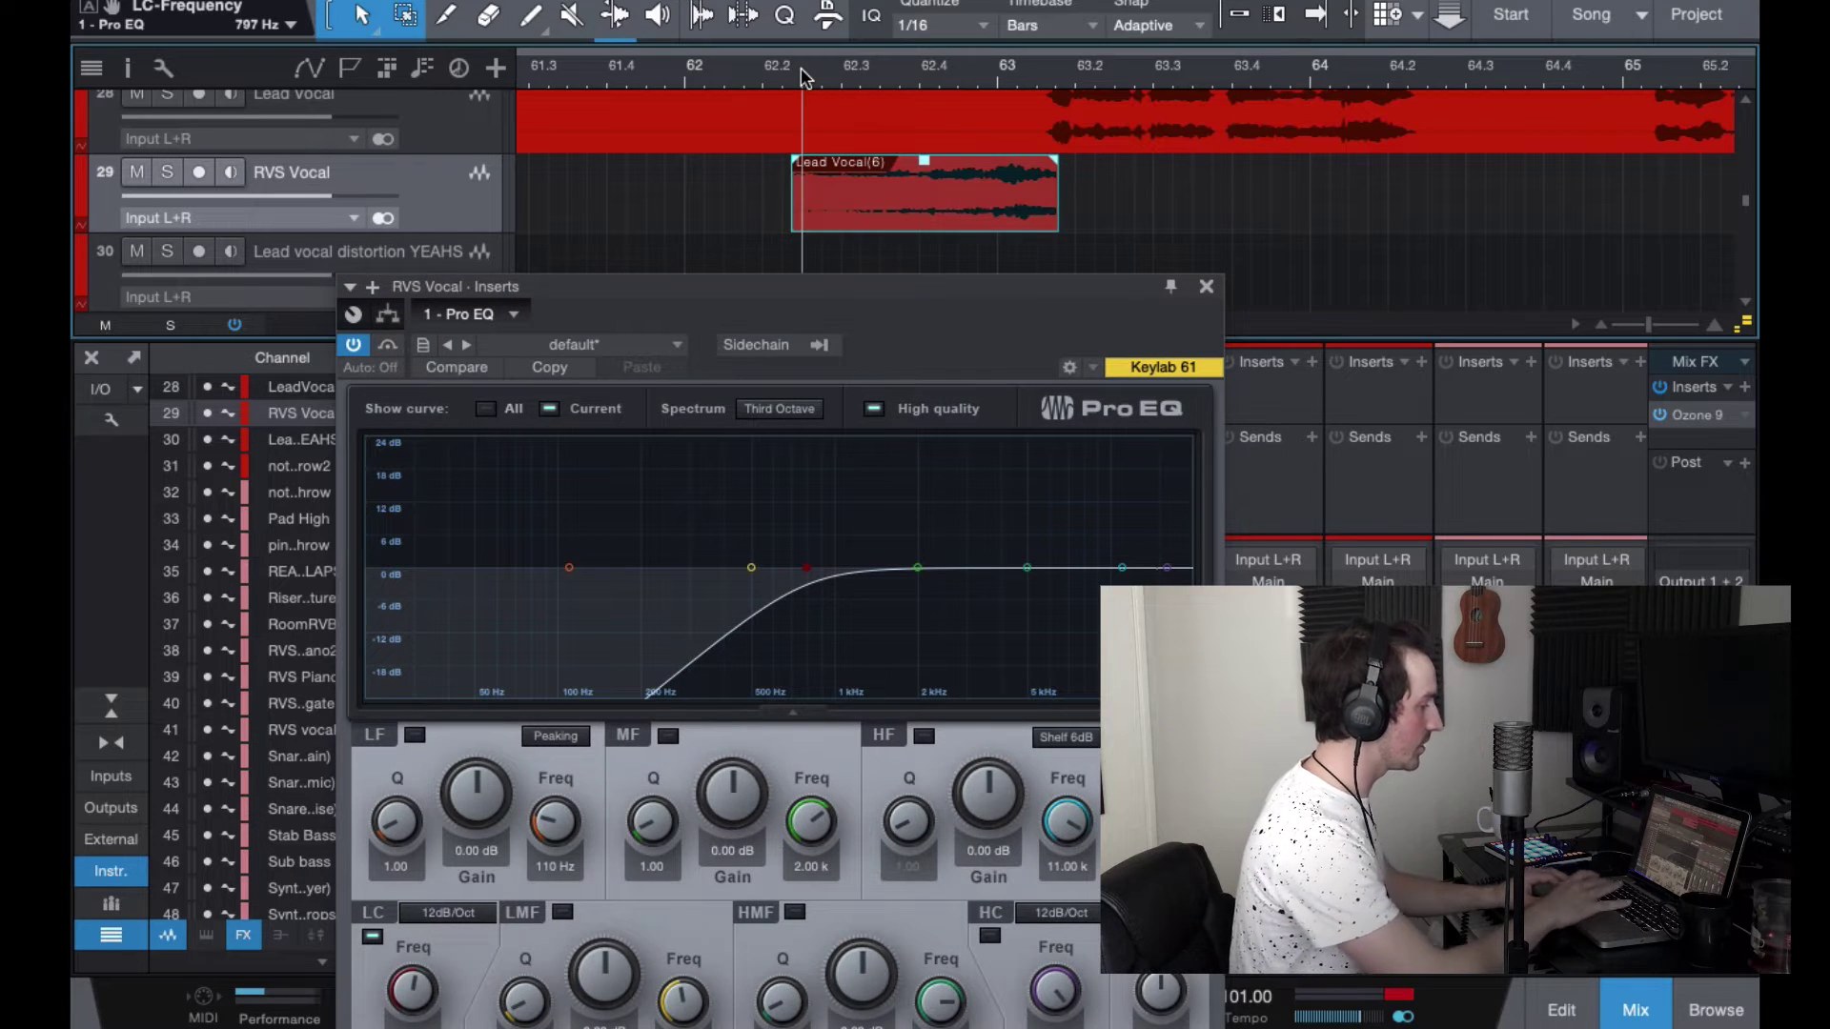
key(space)
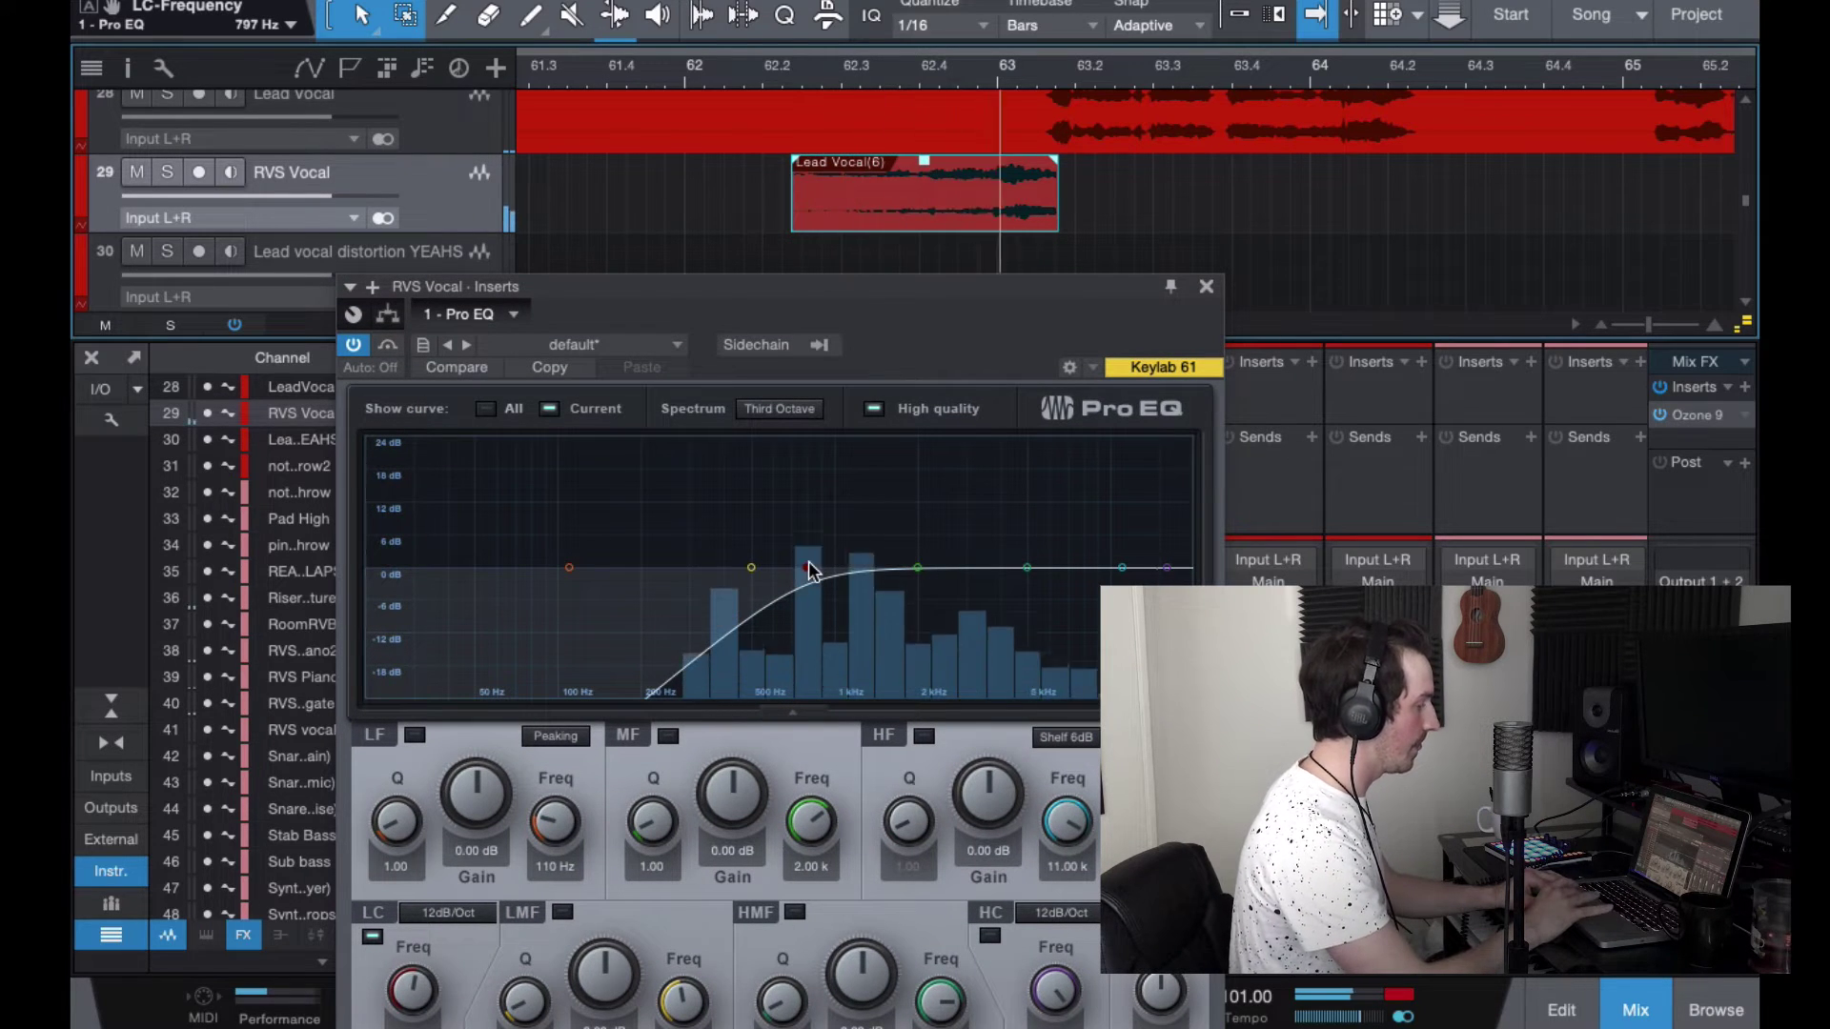
click(1206, 286)
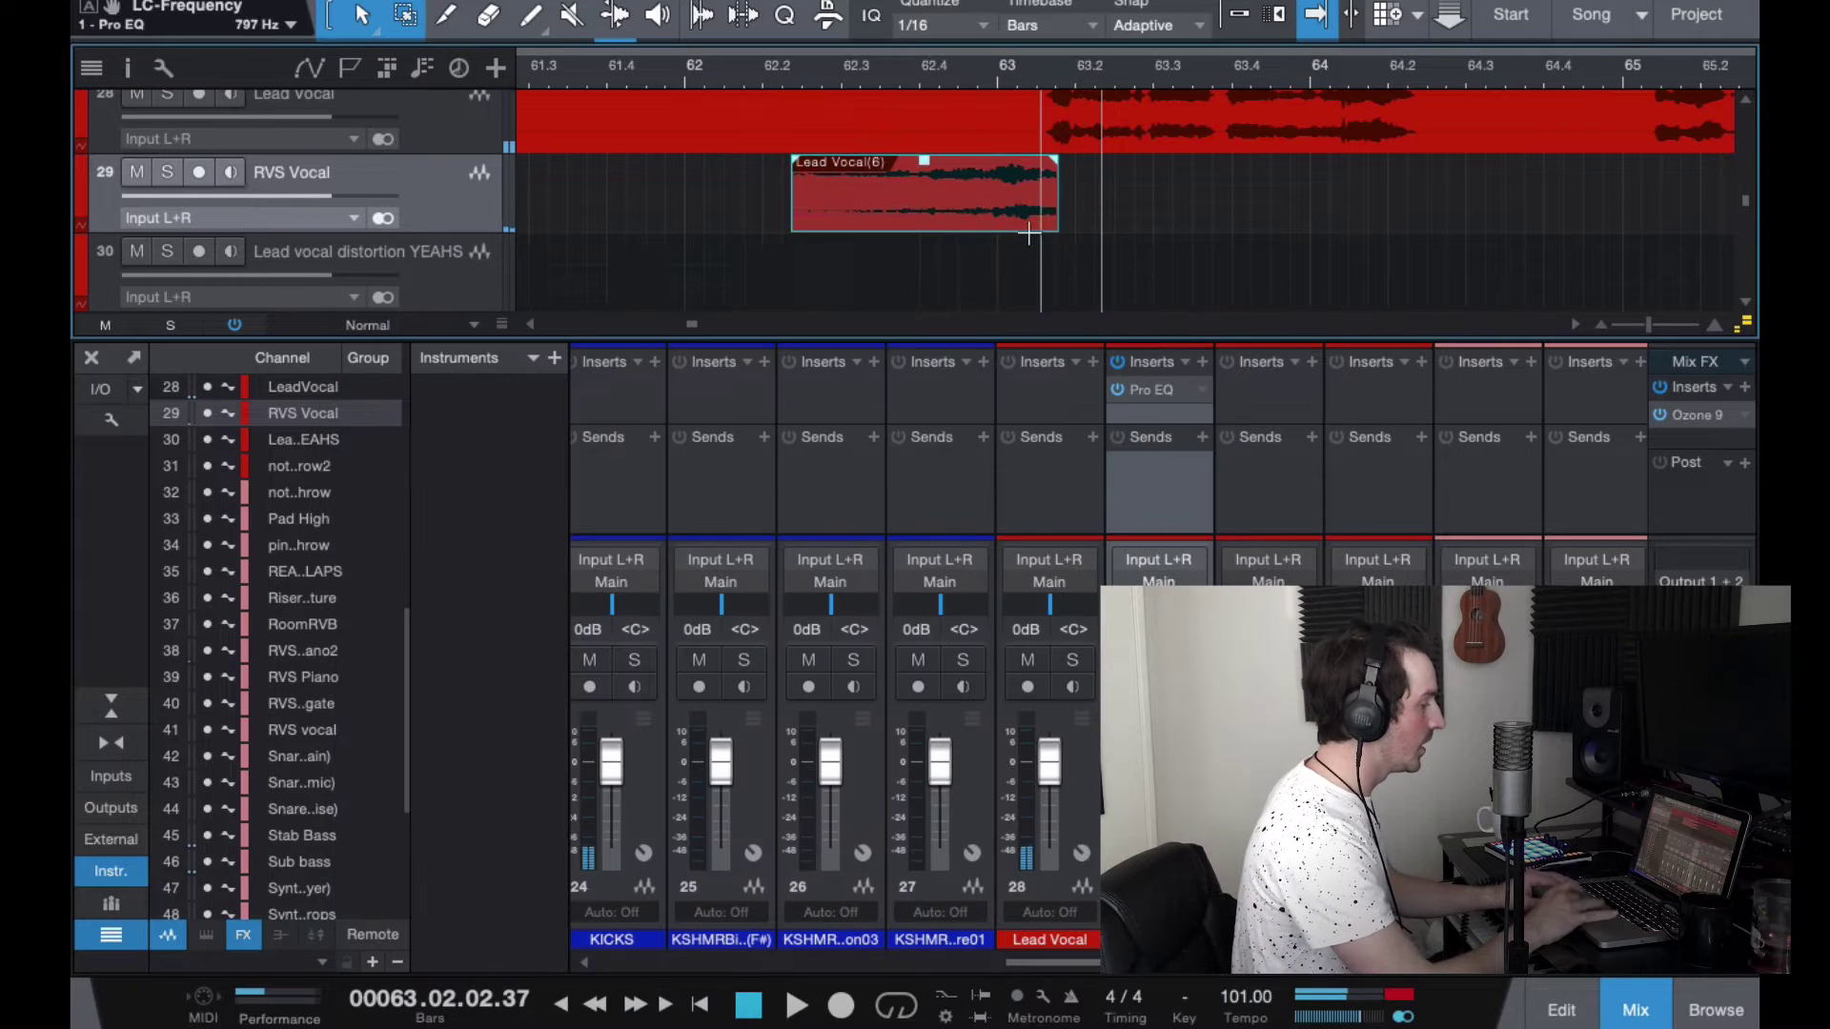
Step: Fine-tune the reversed event's position so its end meets the start of the lead vocal phrase just after bar 63
scroll(1060, 214, up, 3)
drag(1059, 203, 1111, 205)
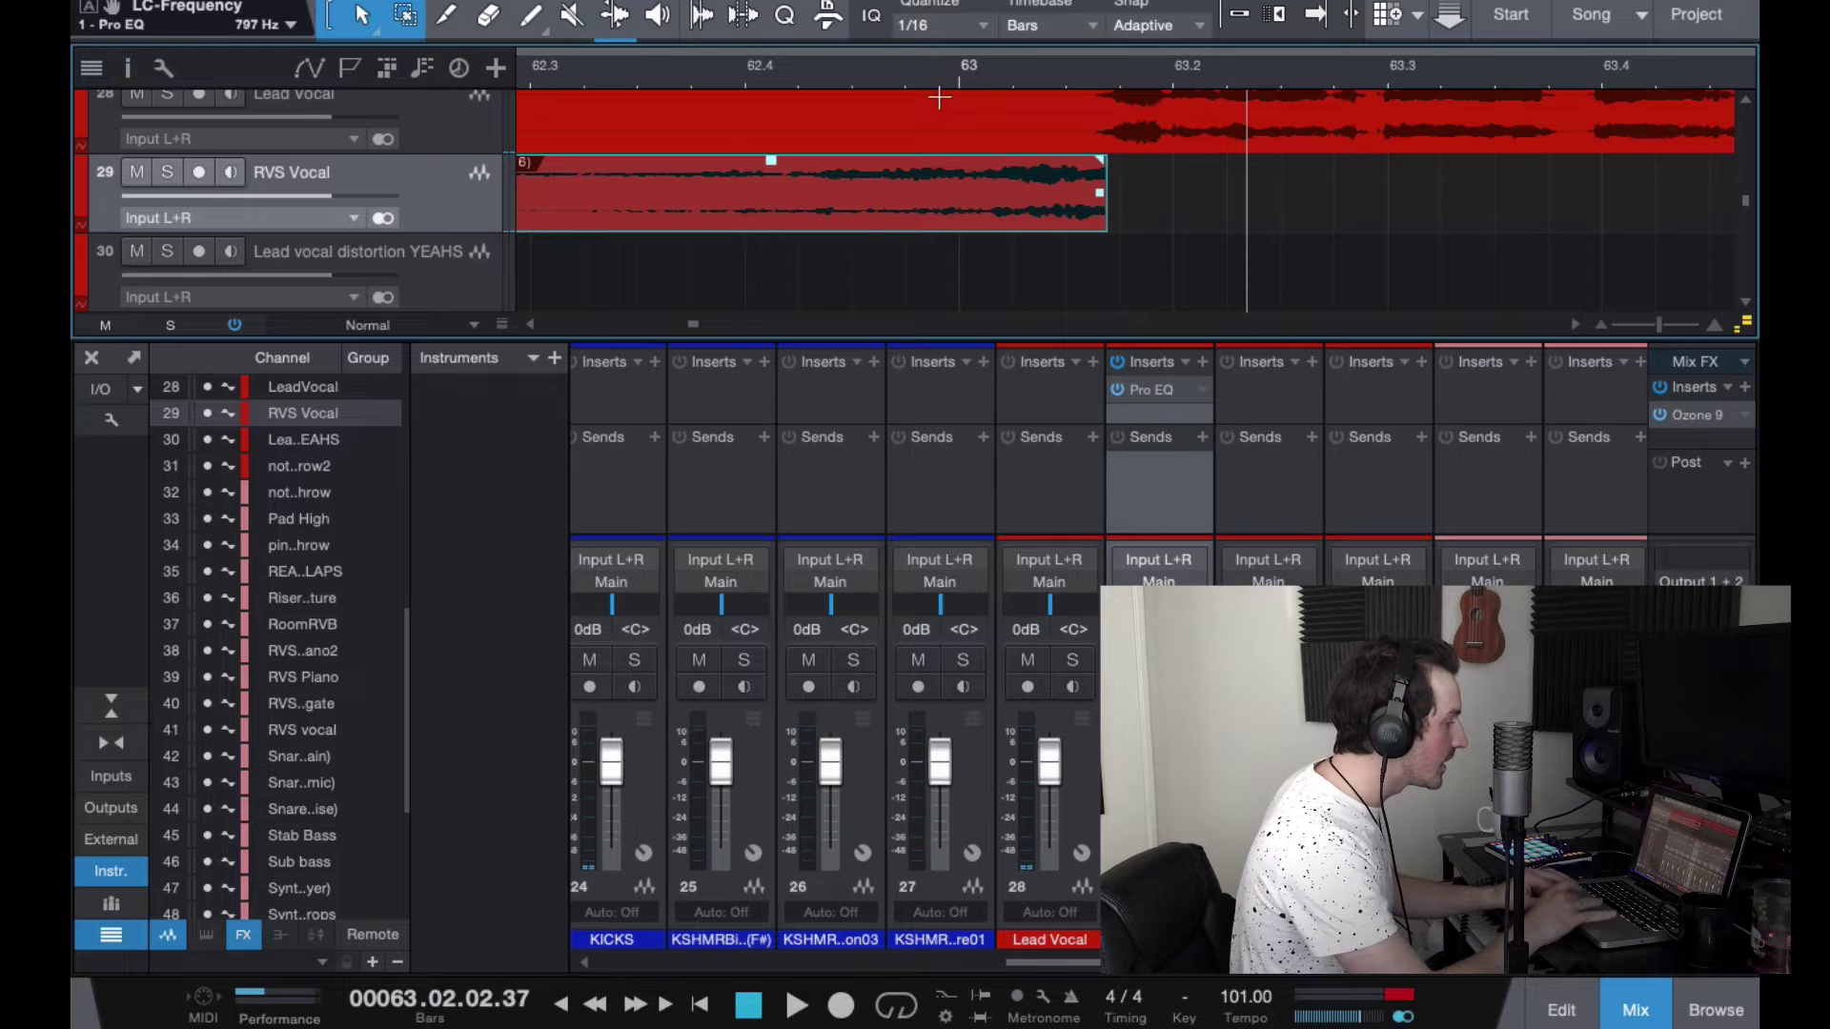
key(f)
key(space)
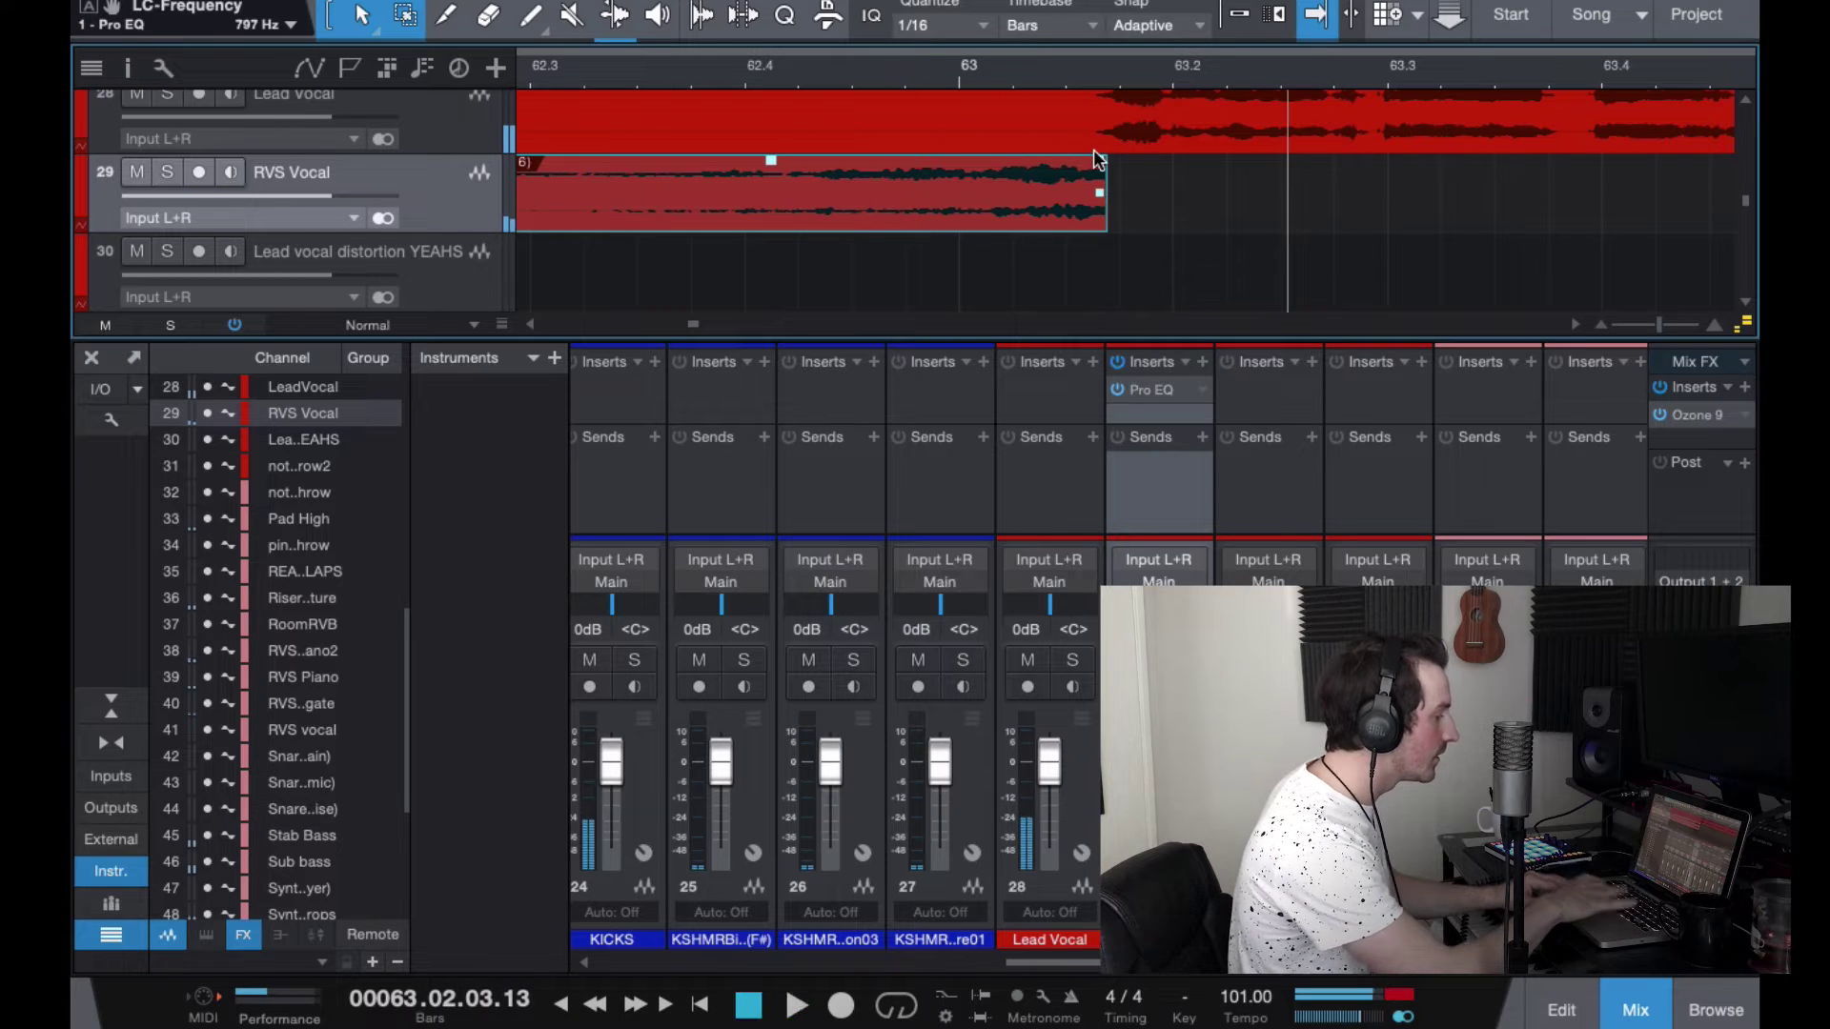
key(f)
drag(1071, 192, 1095, 198)
Step: Give the reversed event a fade-in of about 1.366 s, spanning most of its length
key(w)
key(f)
drag(943, 173, 1148, 179)
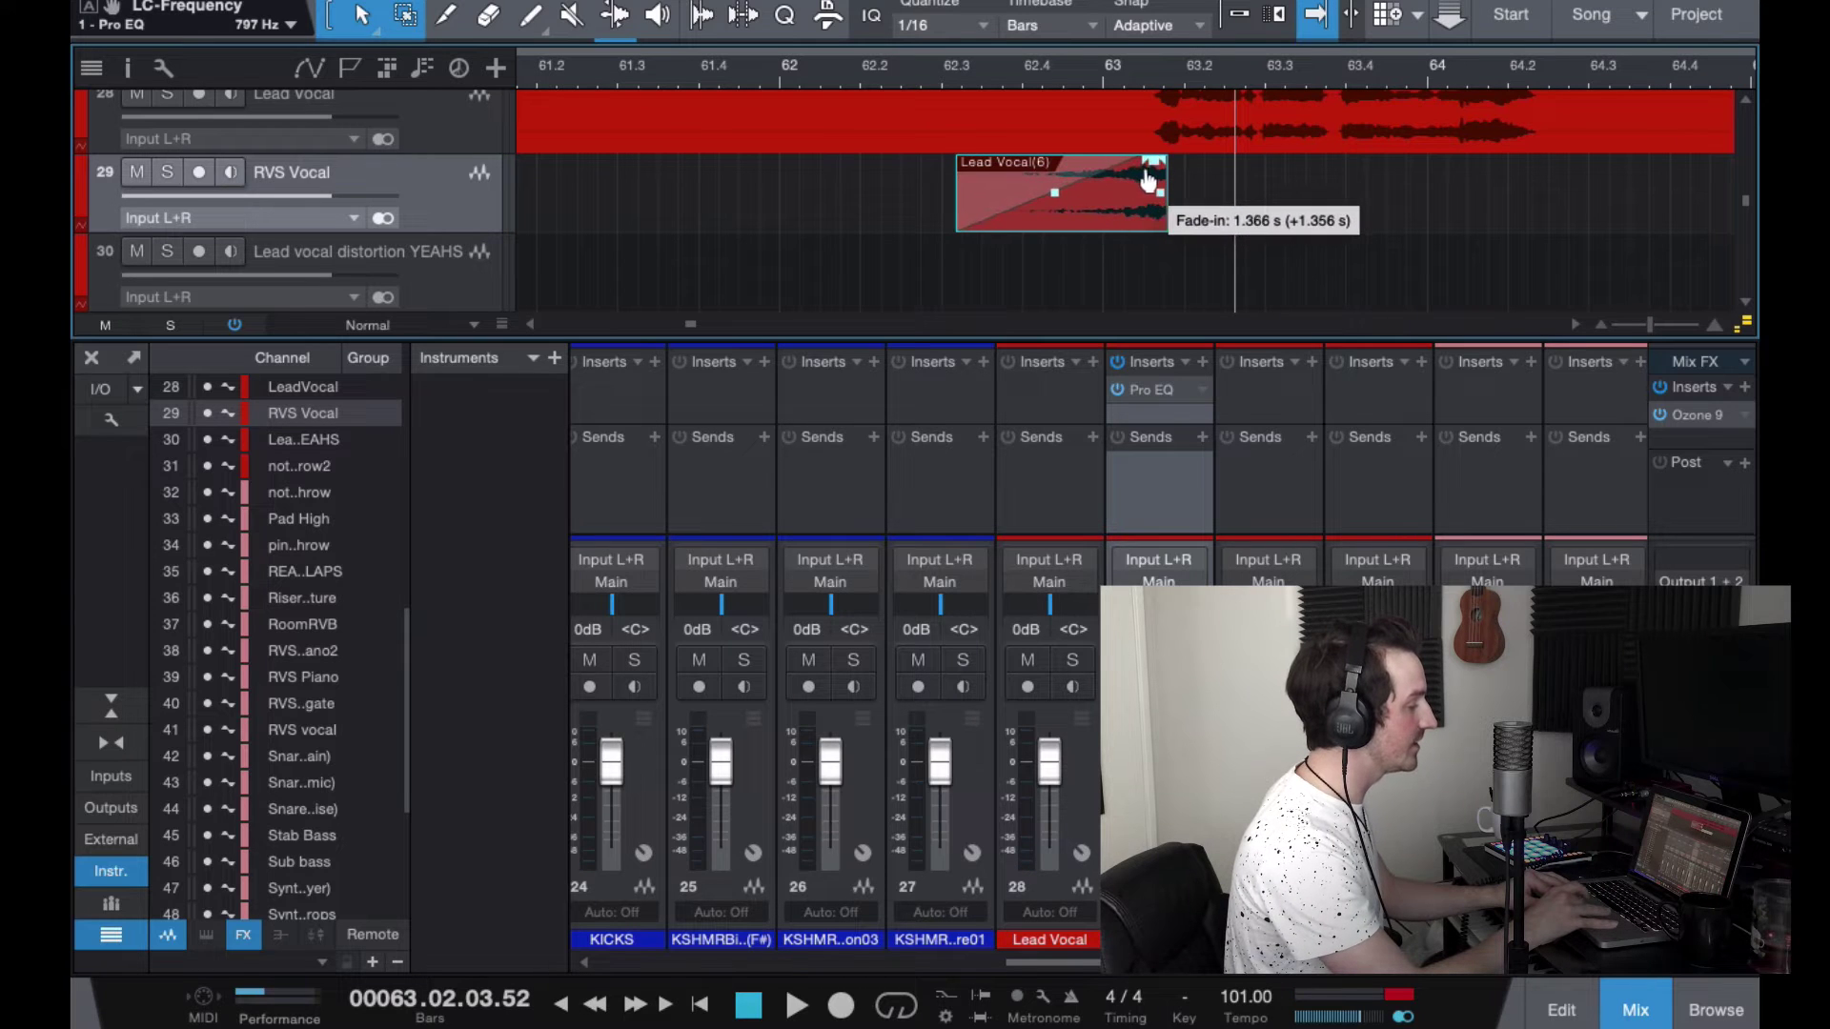
Step: Play the faded swell with the full mix from around 62.4 into the lead vocal phrase
click(1012, 82)
key(space)
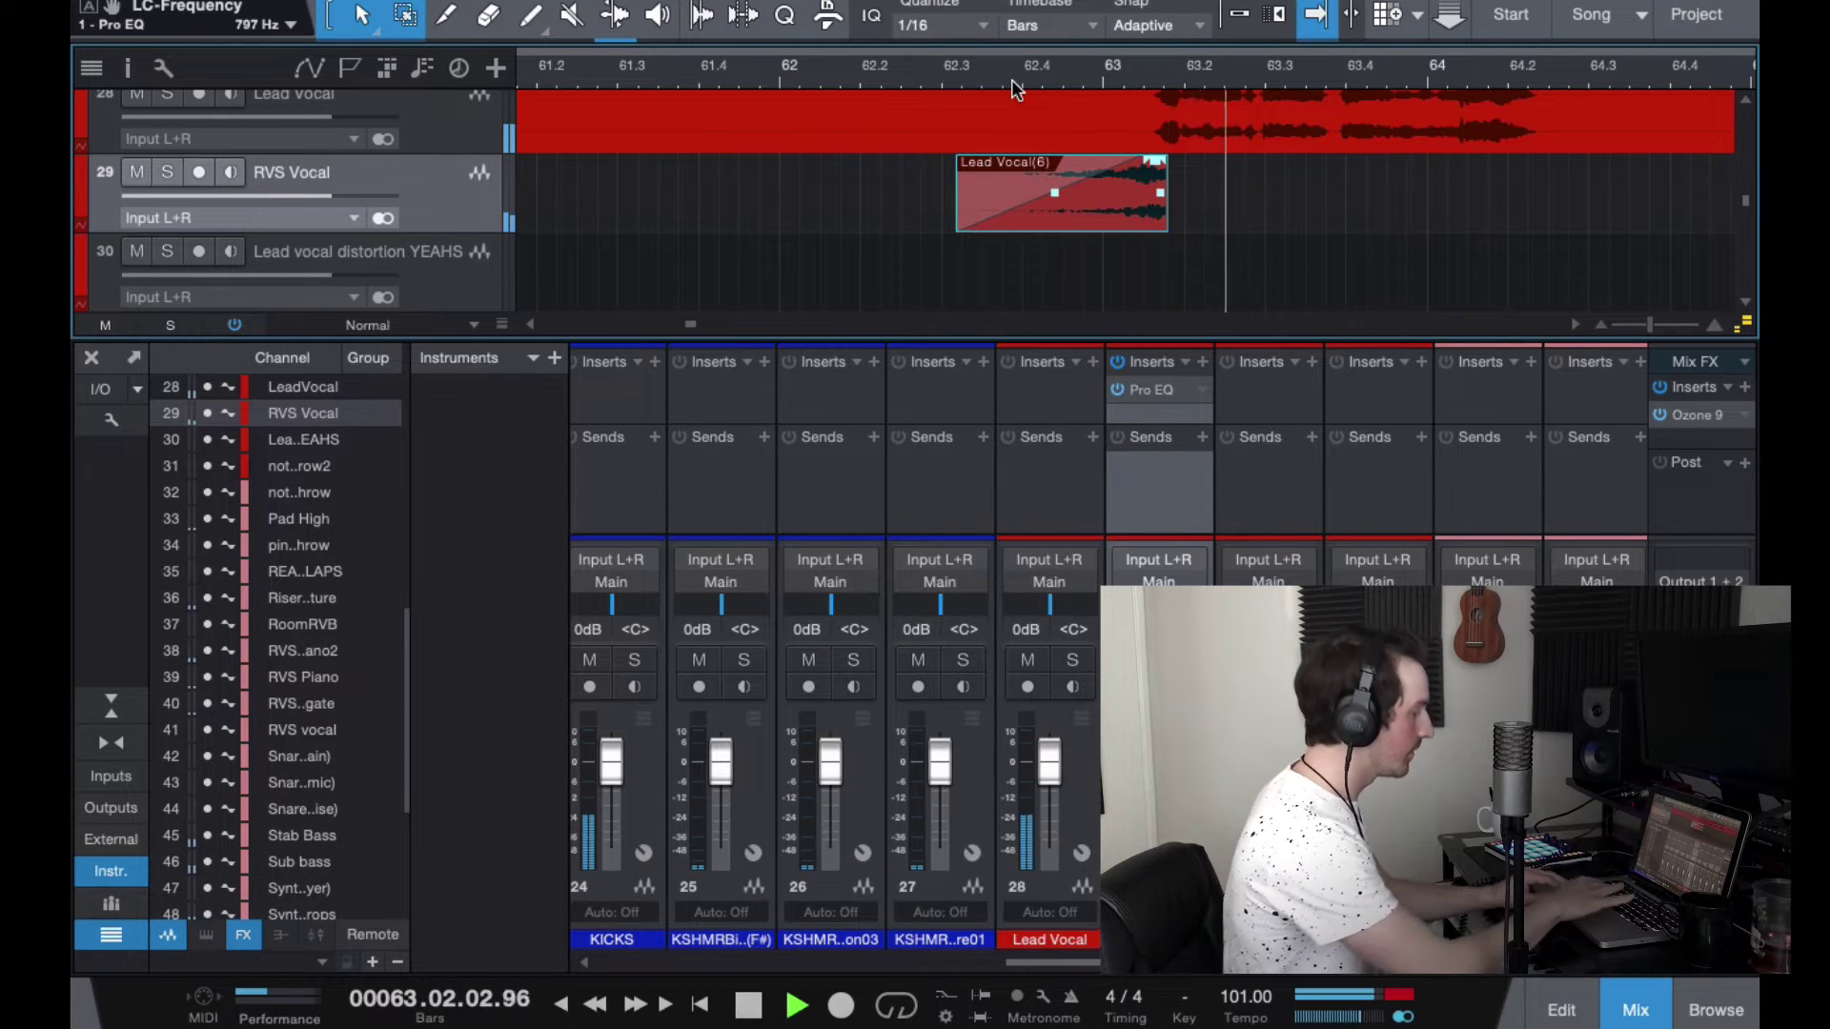
key(space)
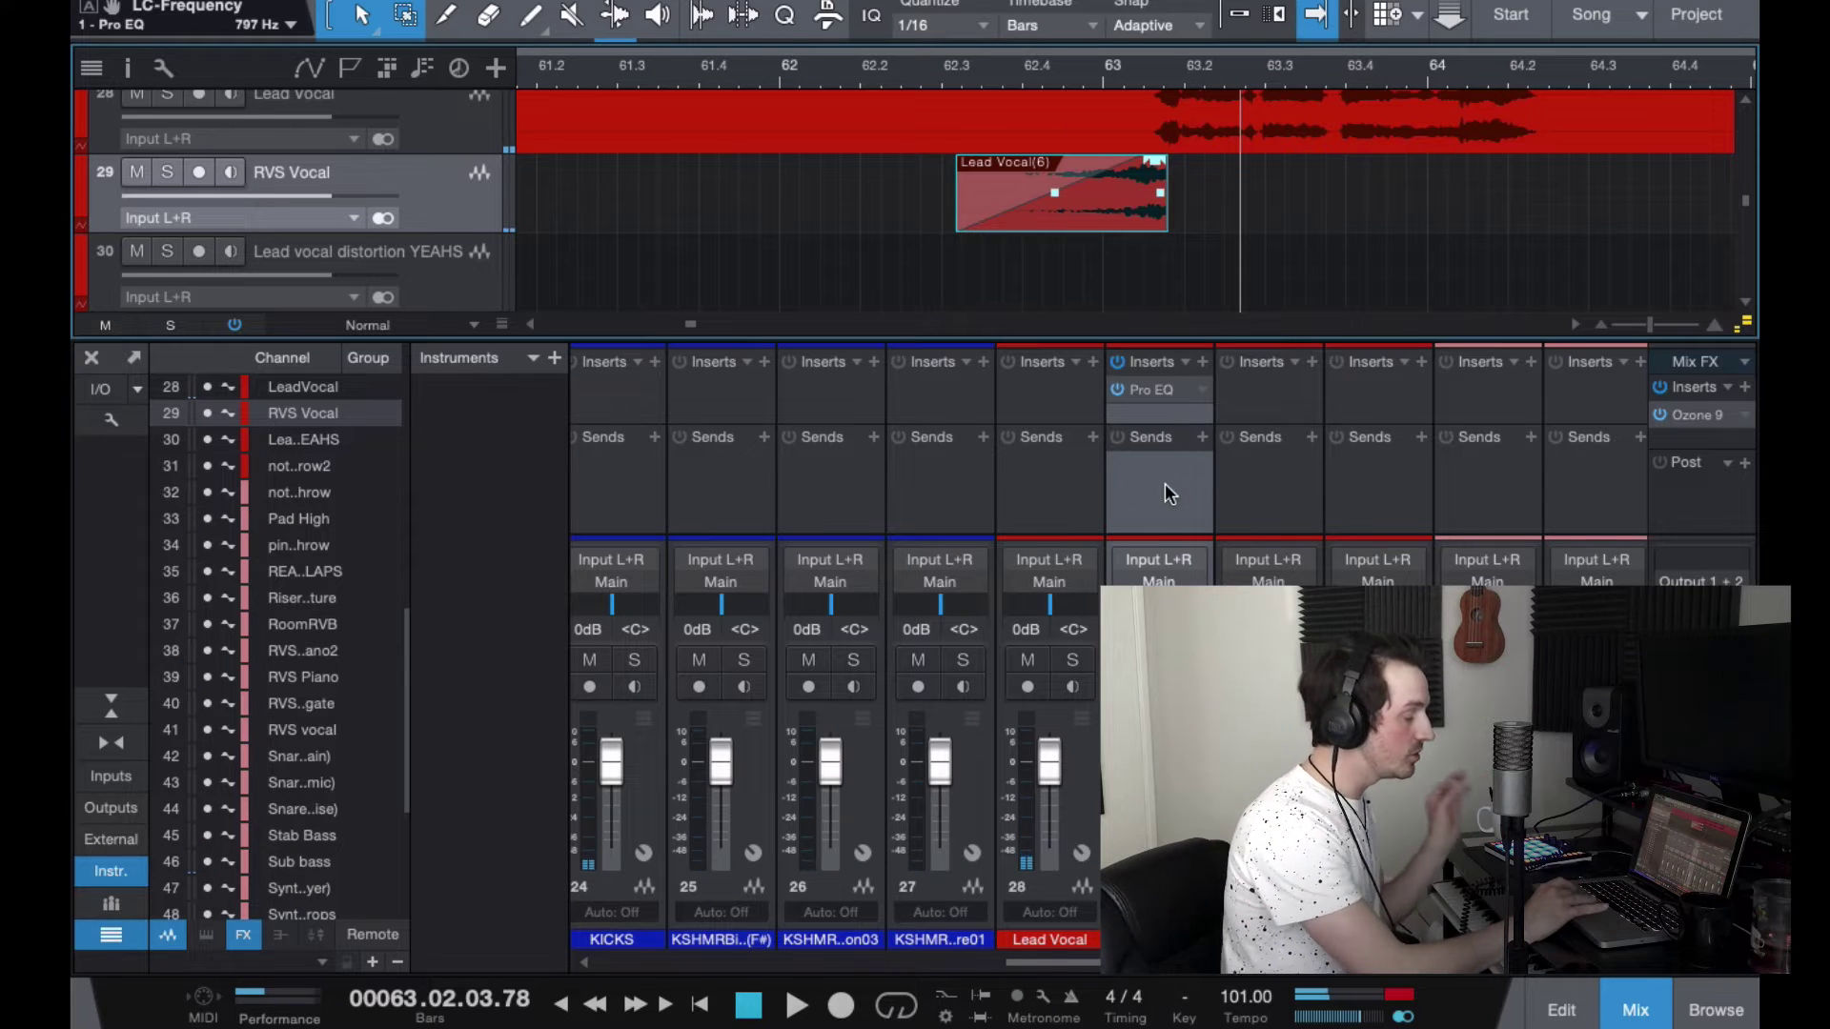
click(1041, 69)
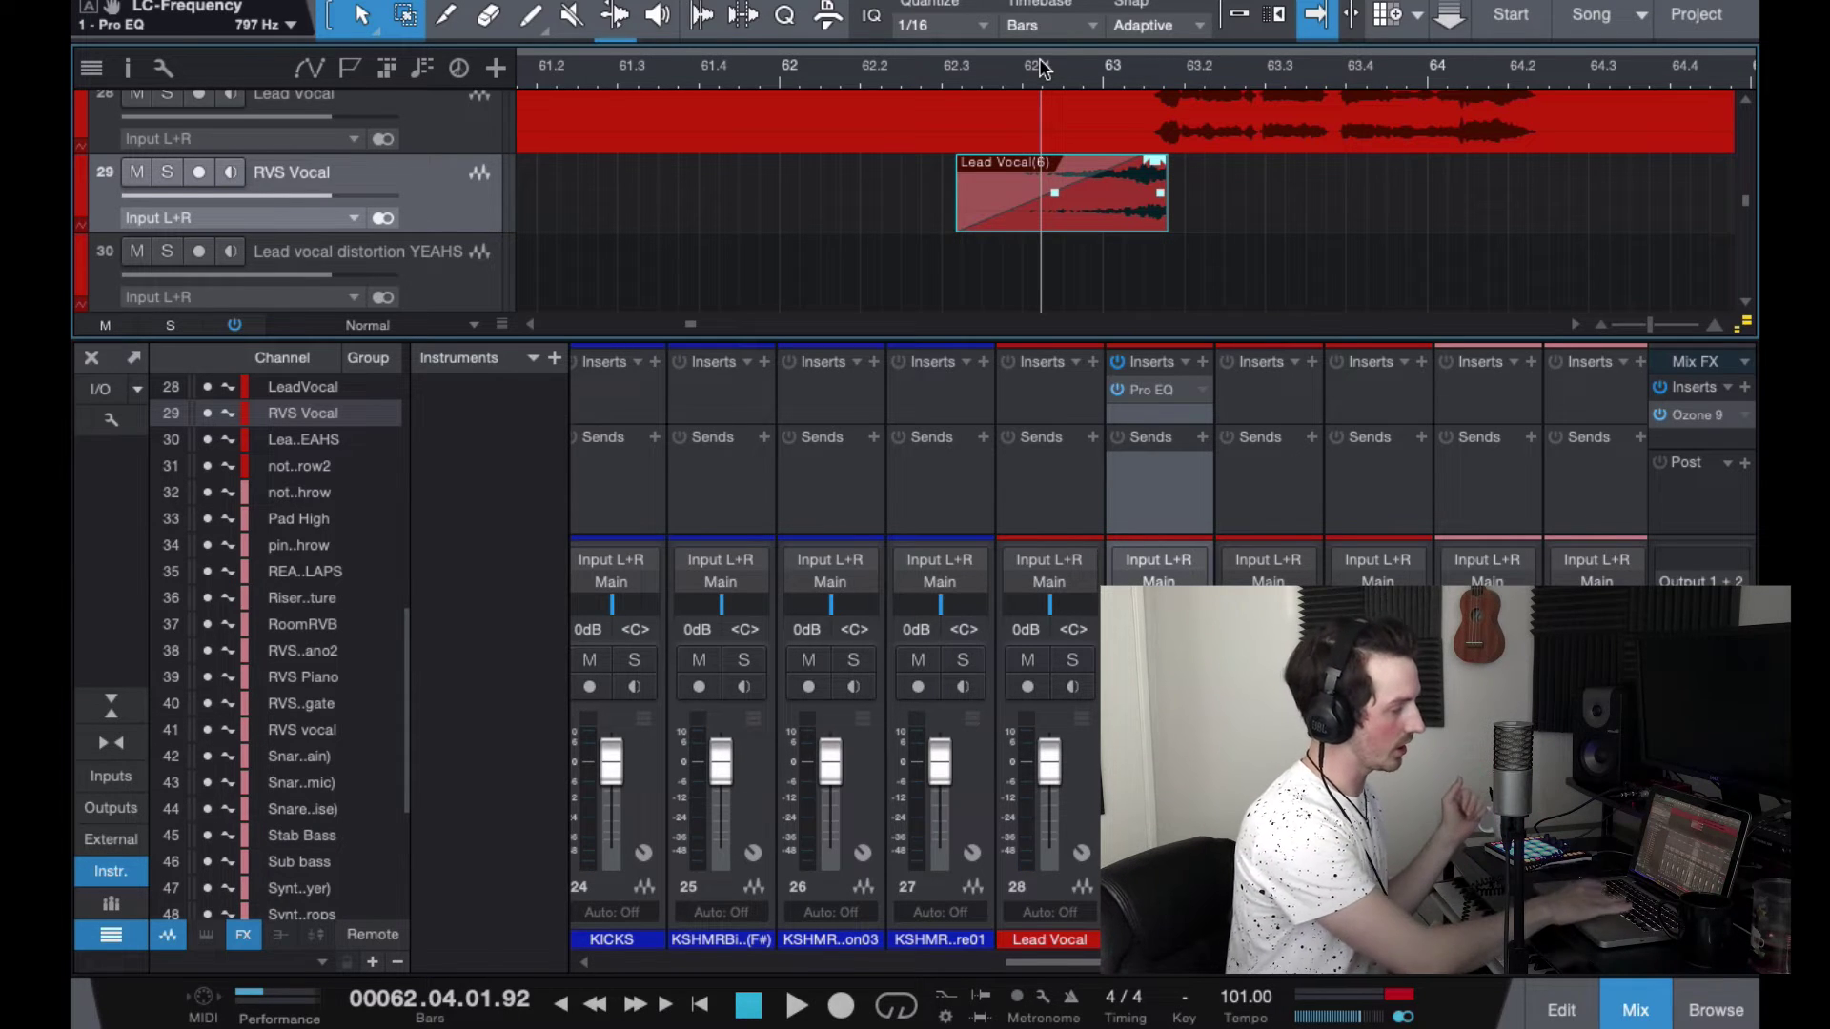
key(space)
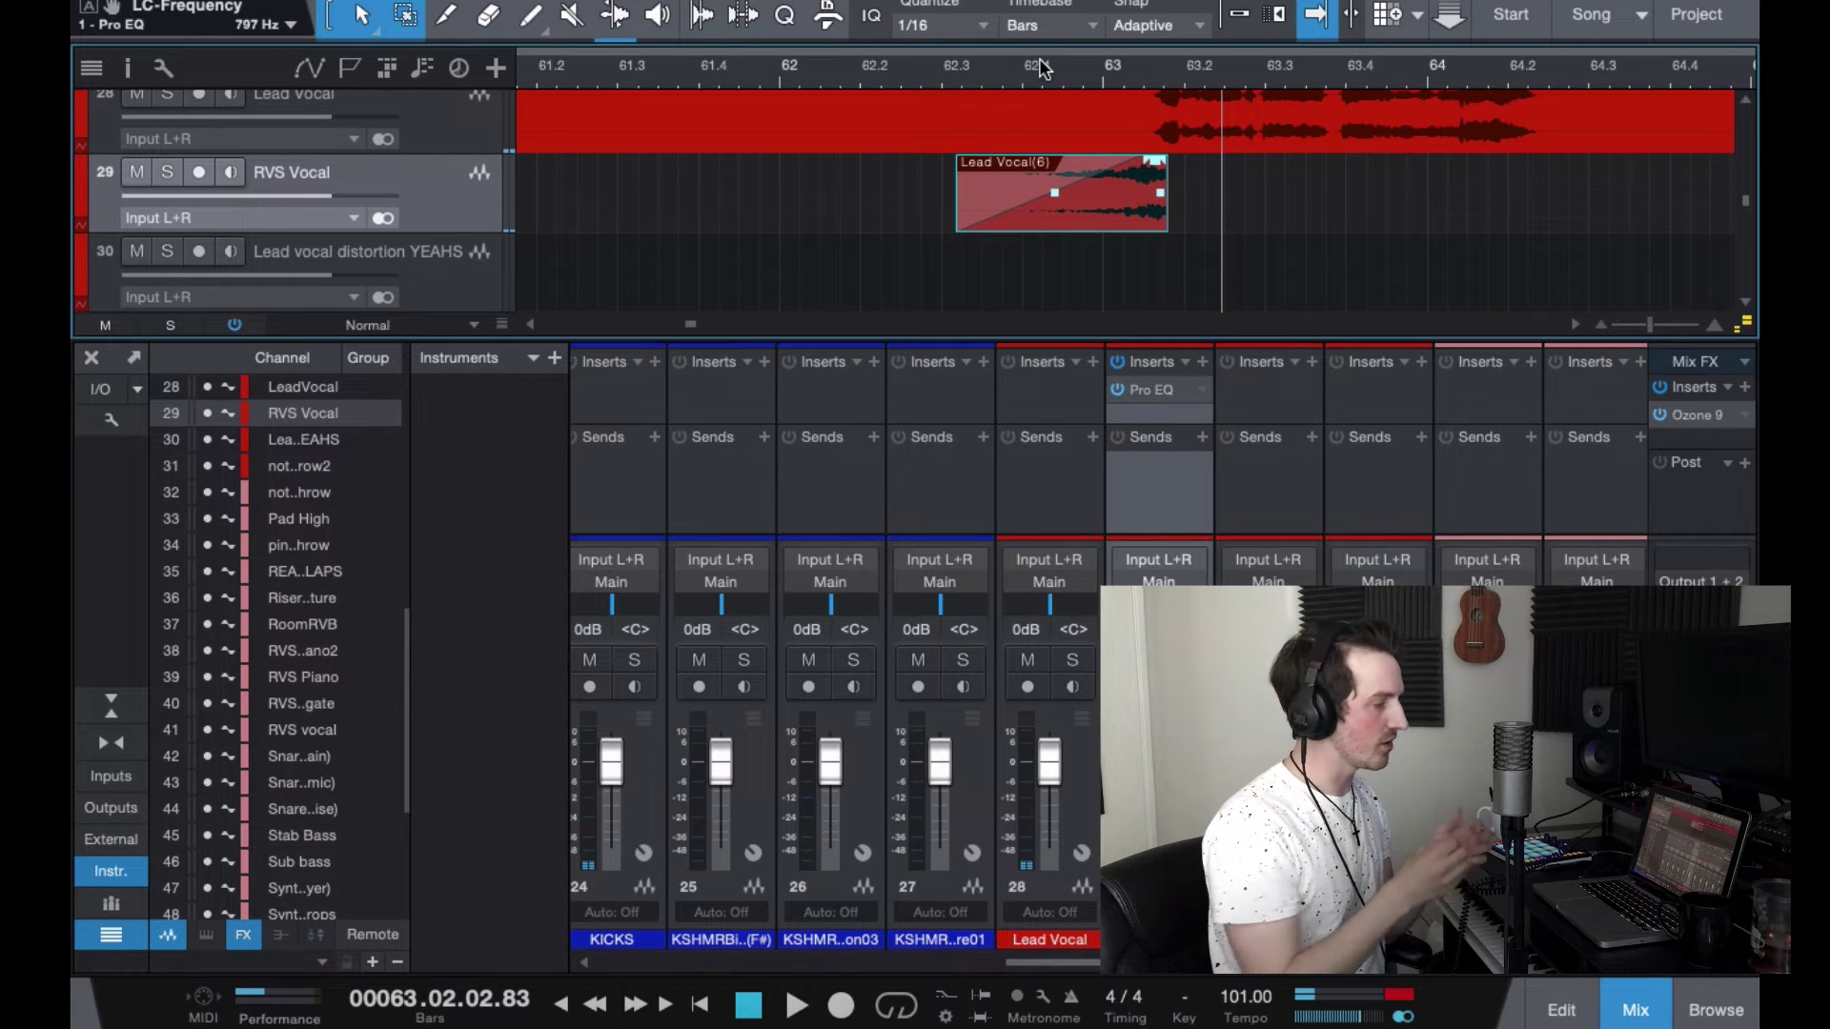
key(space)
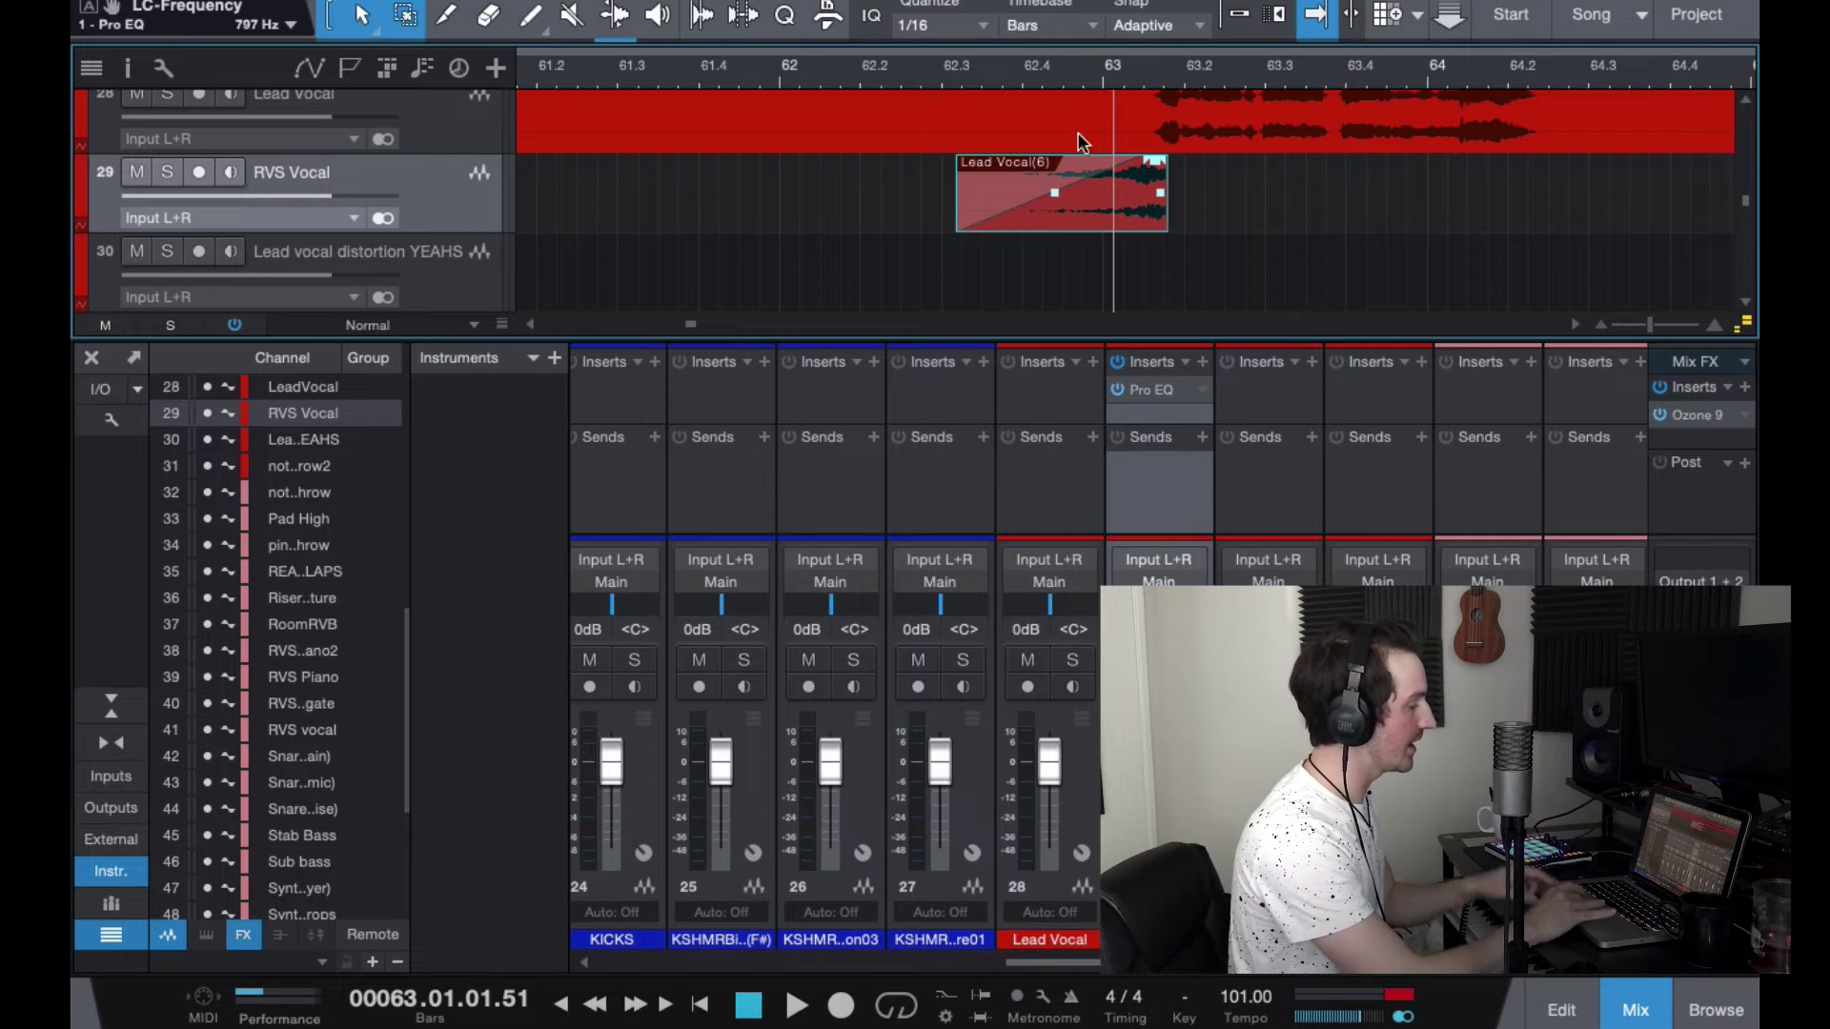
click(1030, 86)
Step: Add a send from the RVS Vocal channel to the Plate effect channel that holds LittlePlate
scroll(1140, 500, right, 5)
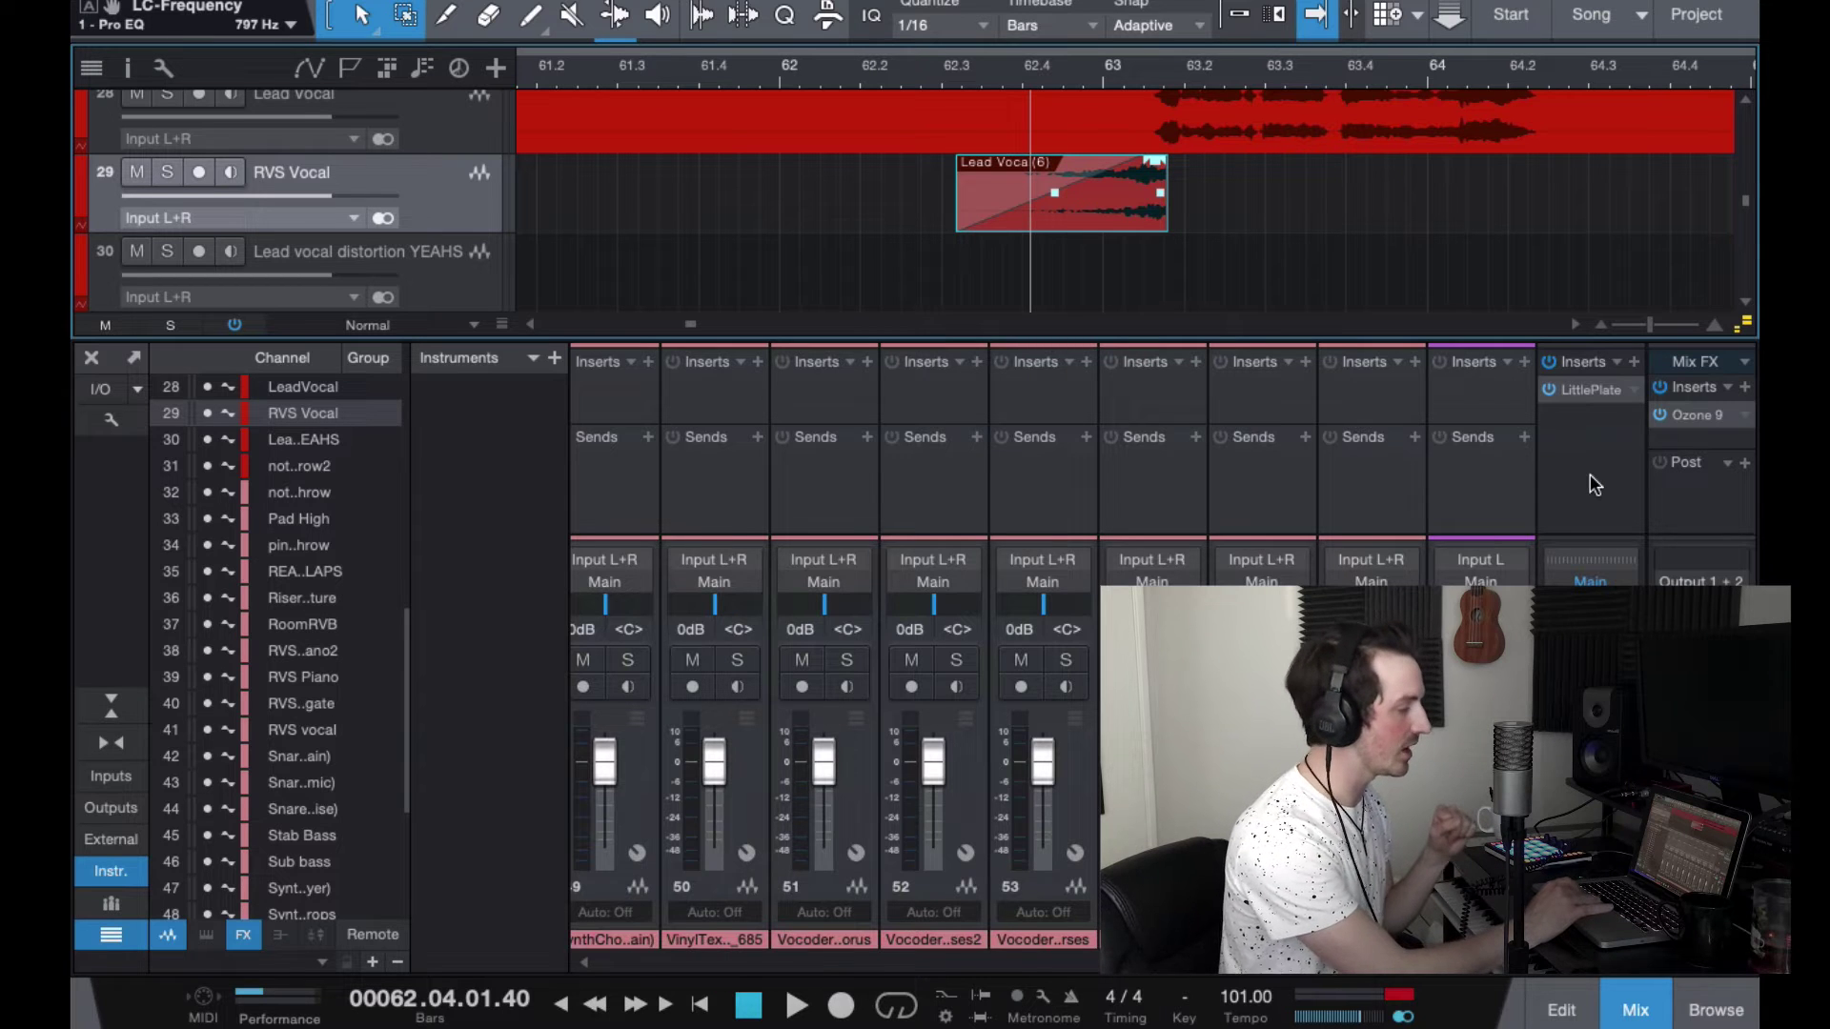
click(1587, 483)
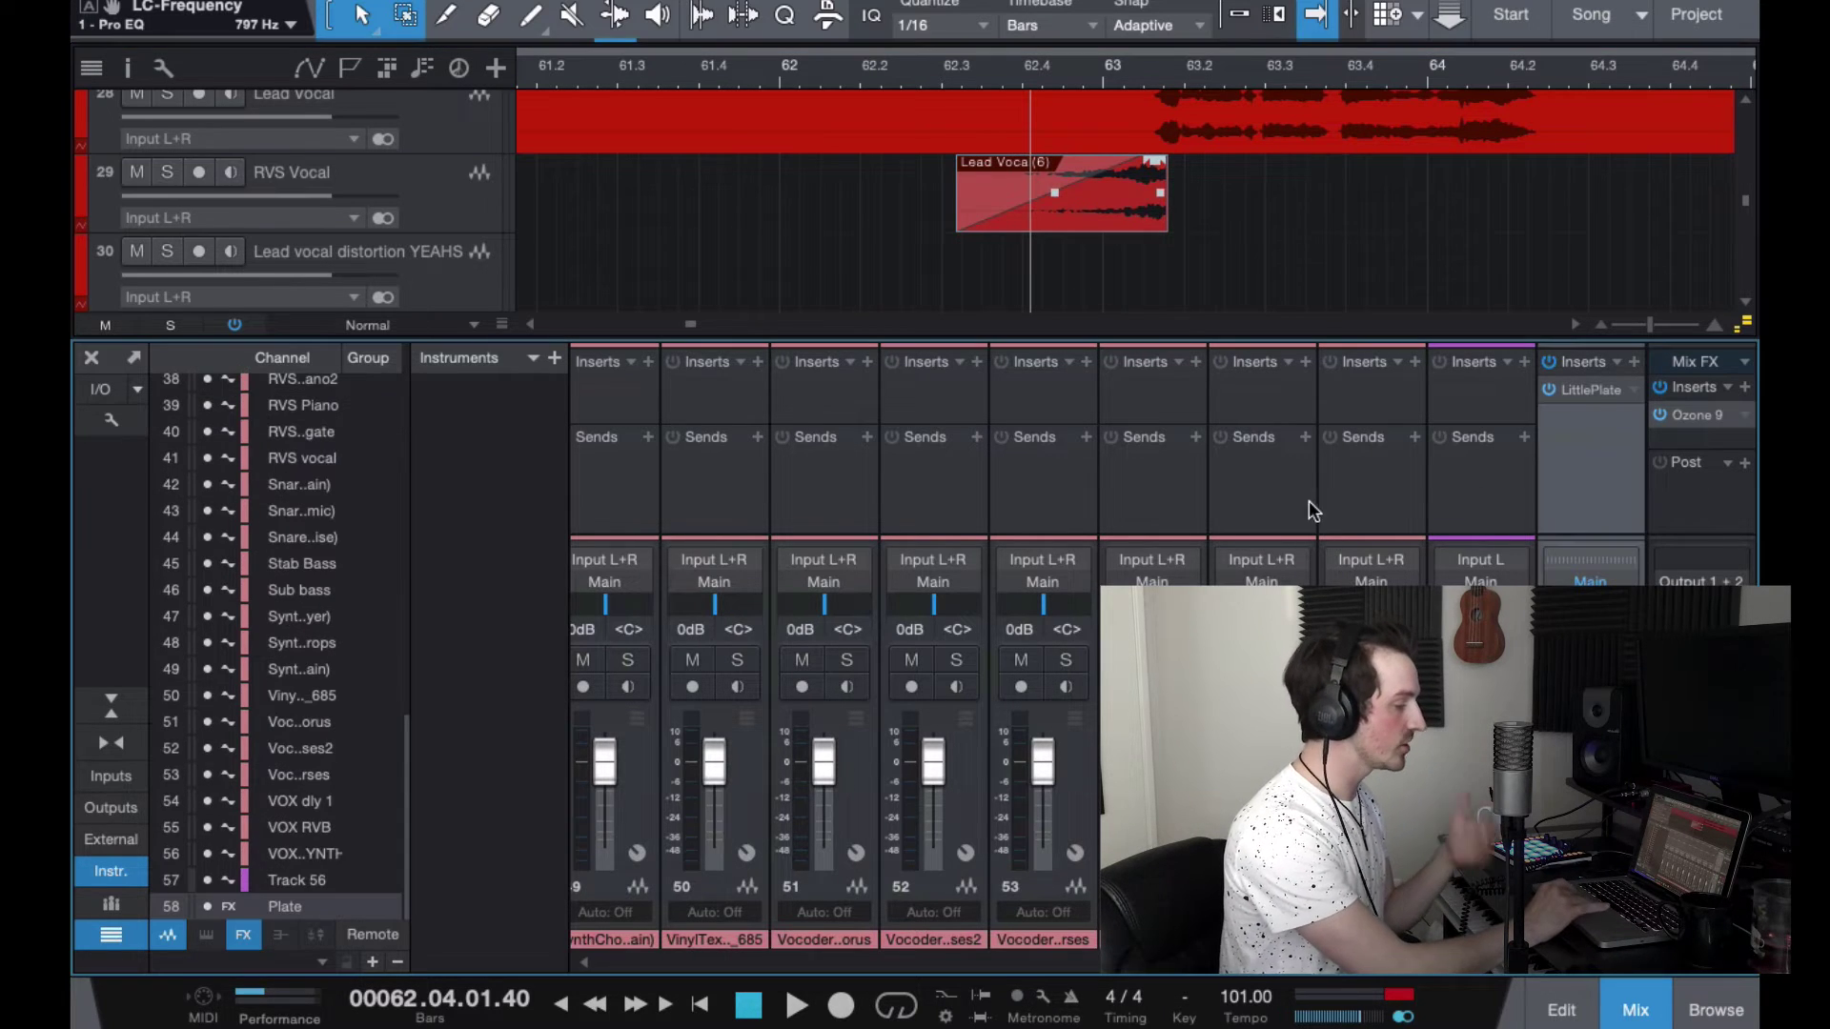
scroll(1250, 502, left, 3)
scroll(1250, 501, left, 4)
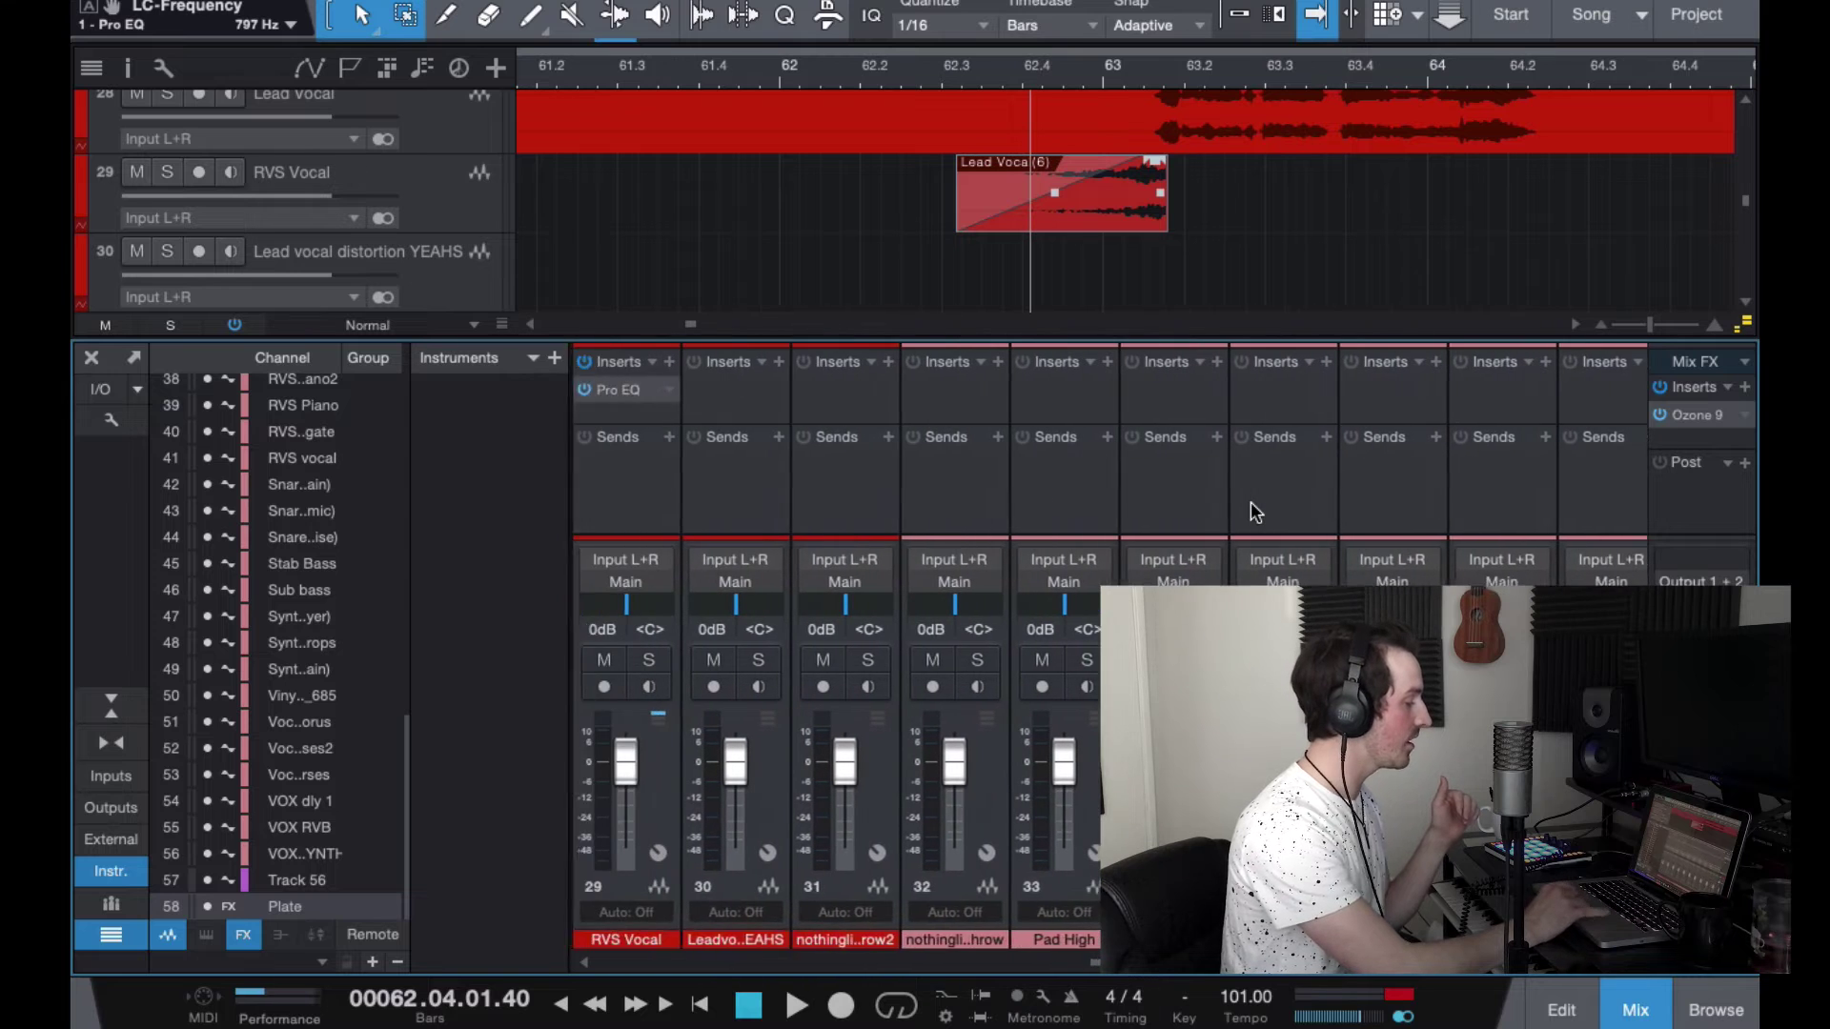
click(1130, 496)
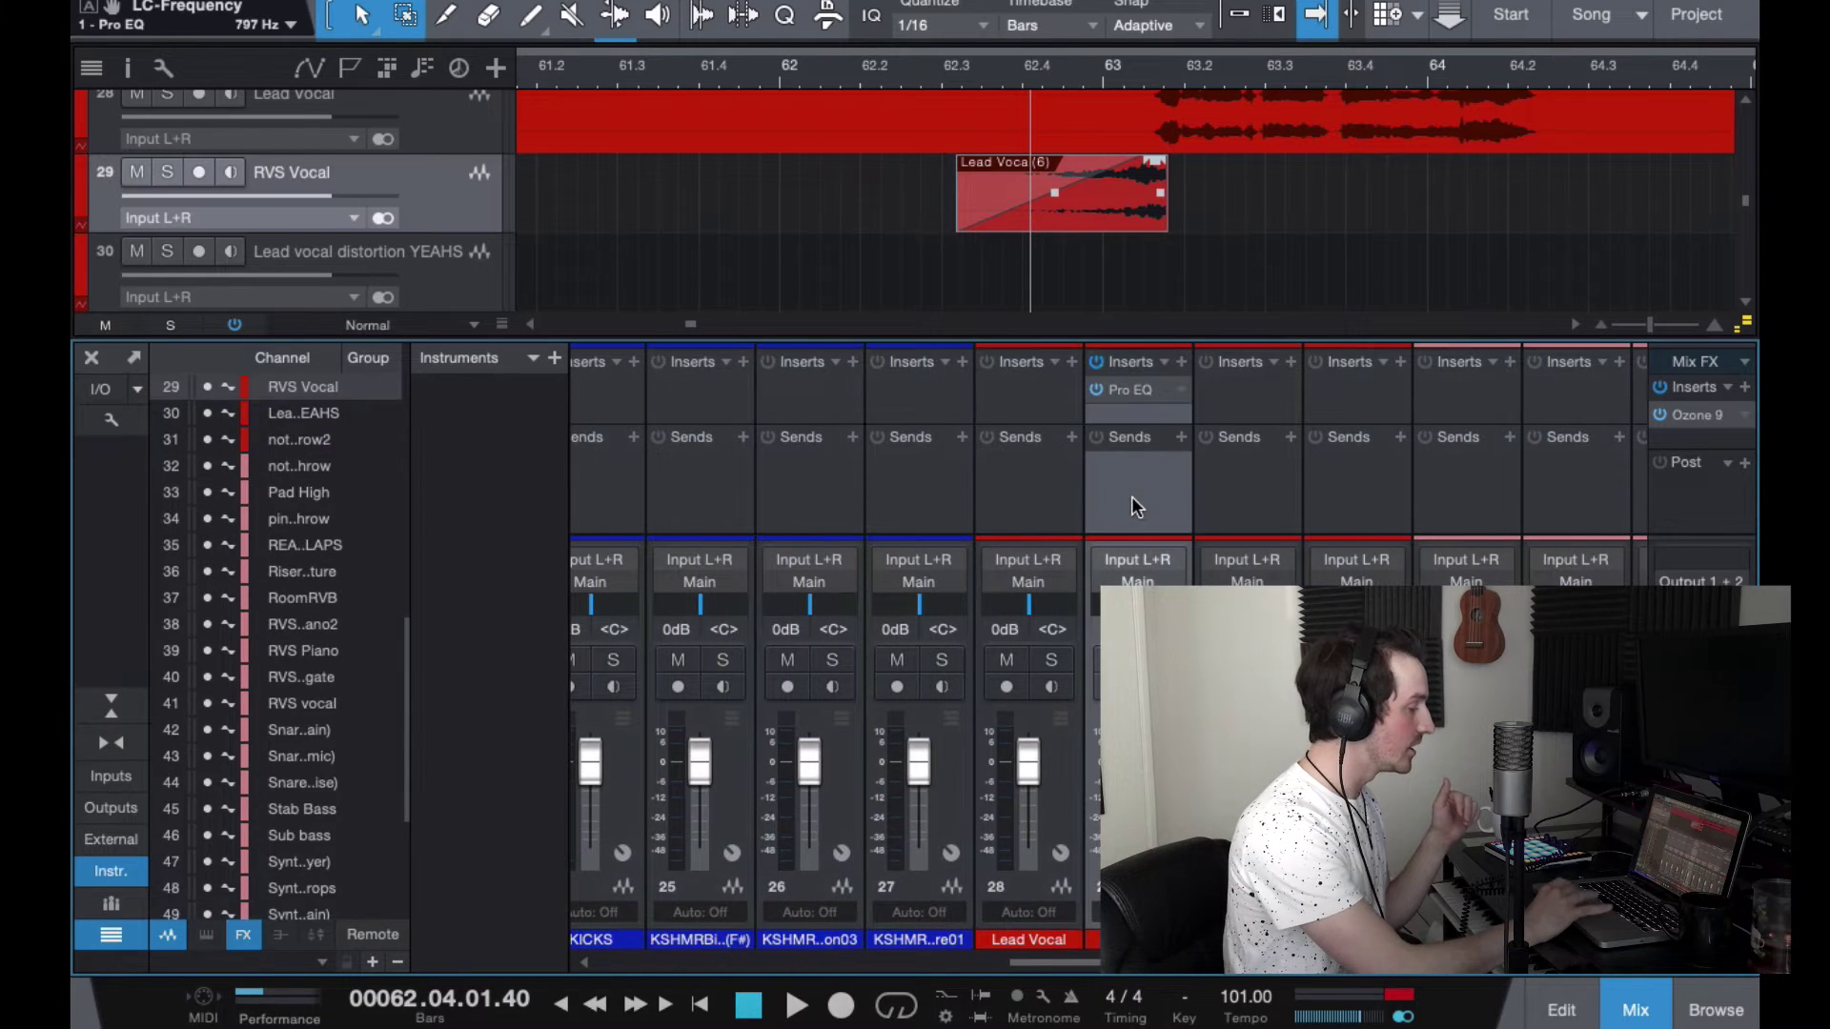
click(1182, 440)
click(1241, 494)
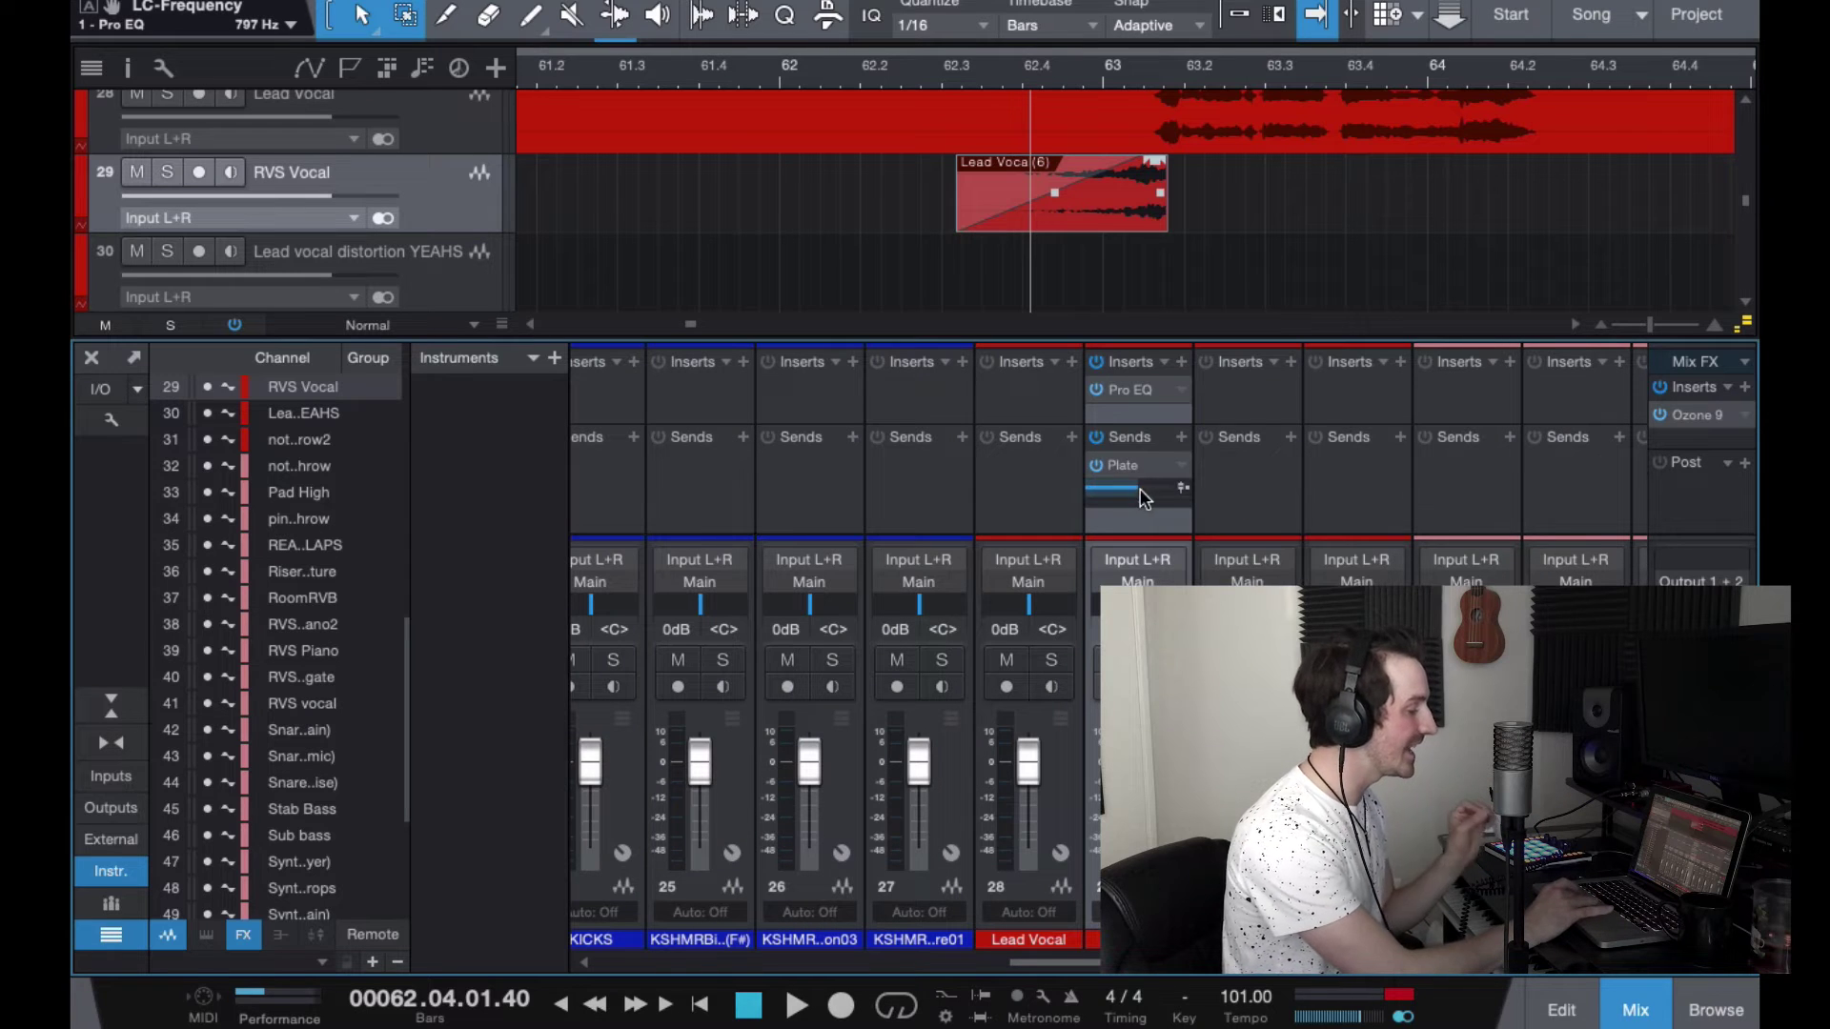
Step: Set the RVS Vocal channel's Plate send level to +3.1 dB and play the swell into the vocal phrase
drag(1143, 497, 1142, 497)
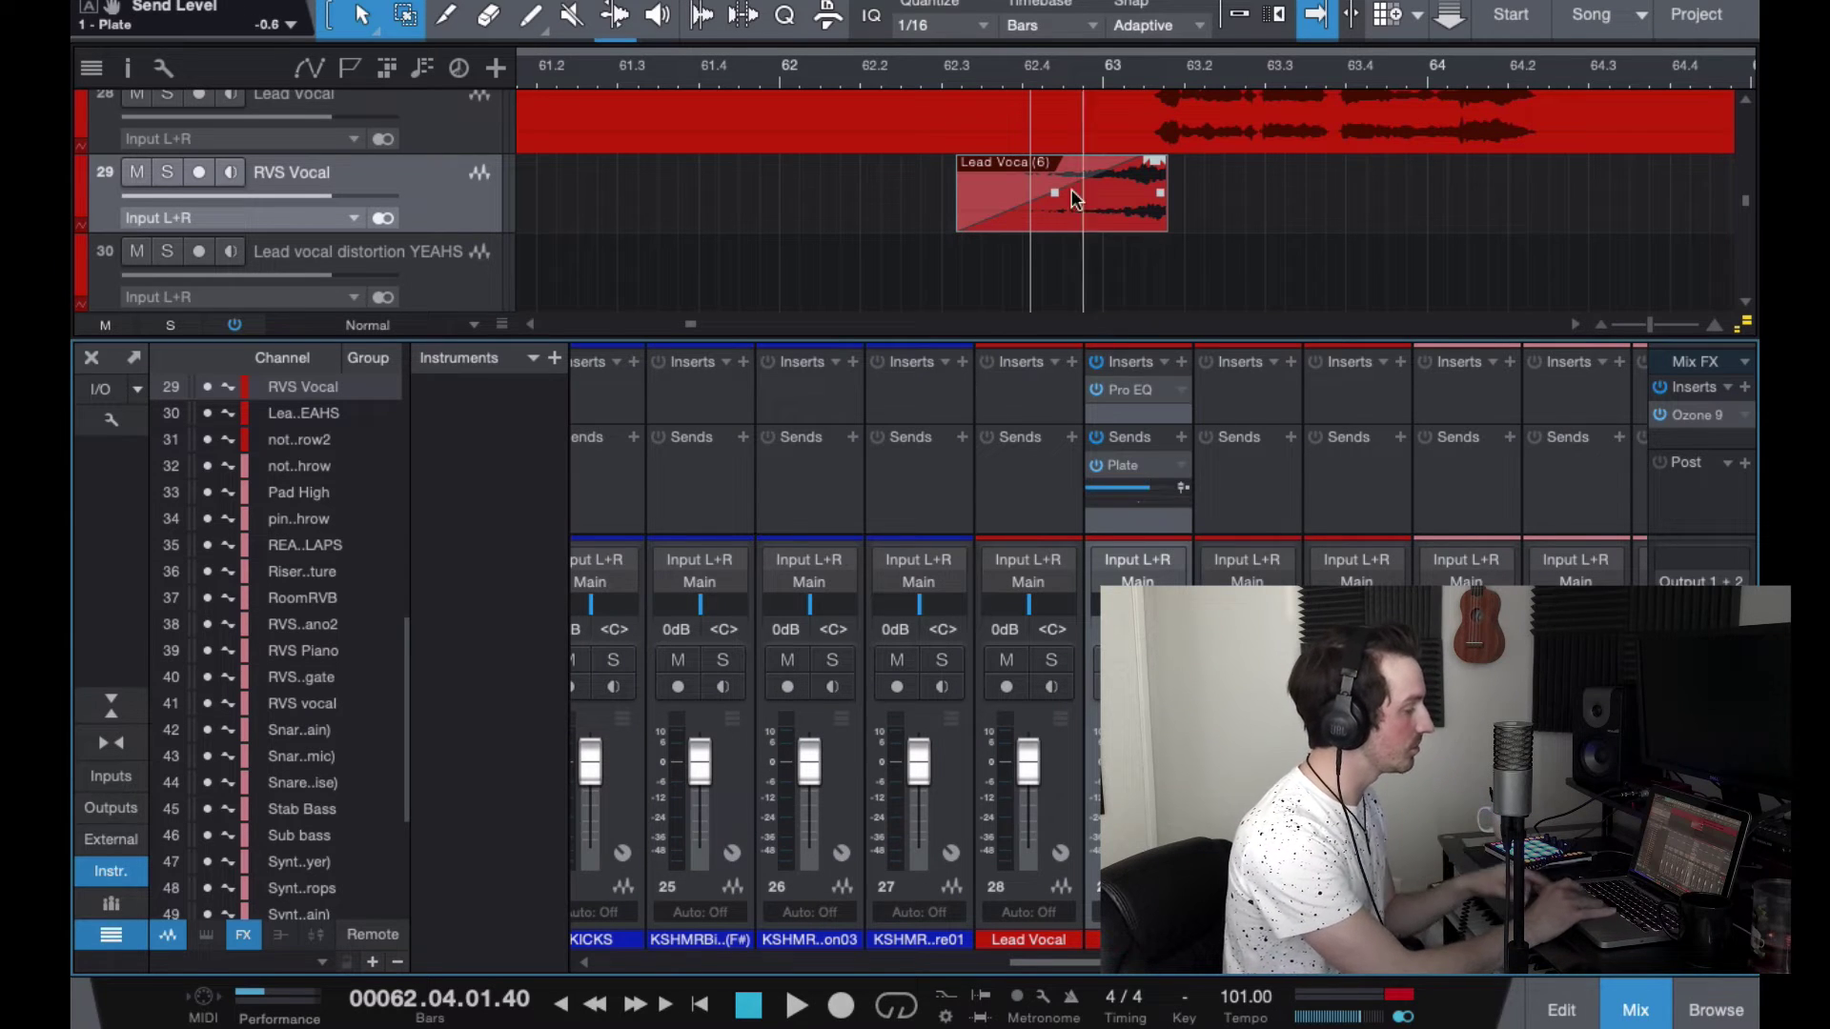
click(976, 75)
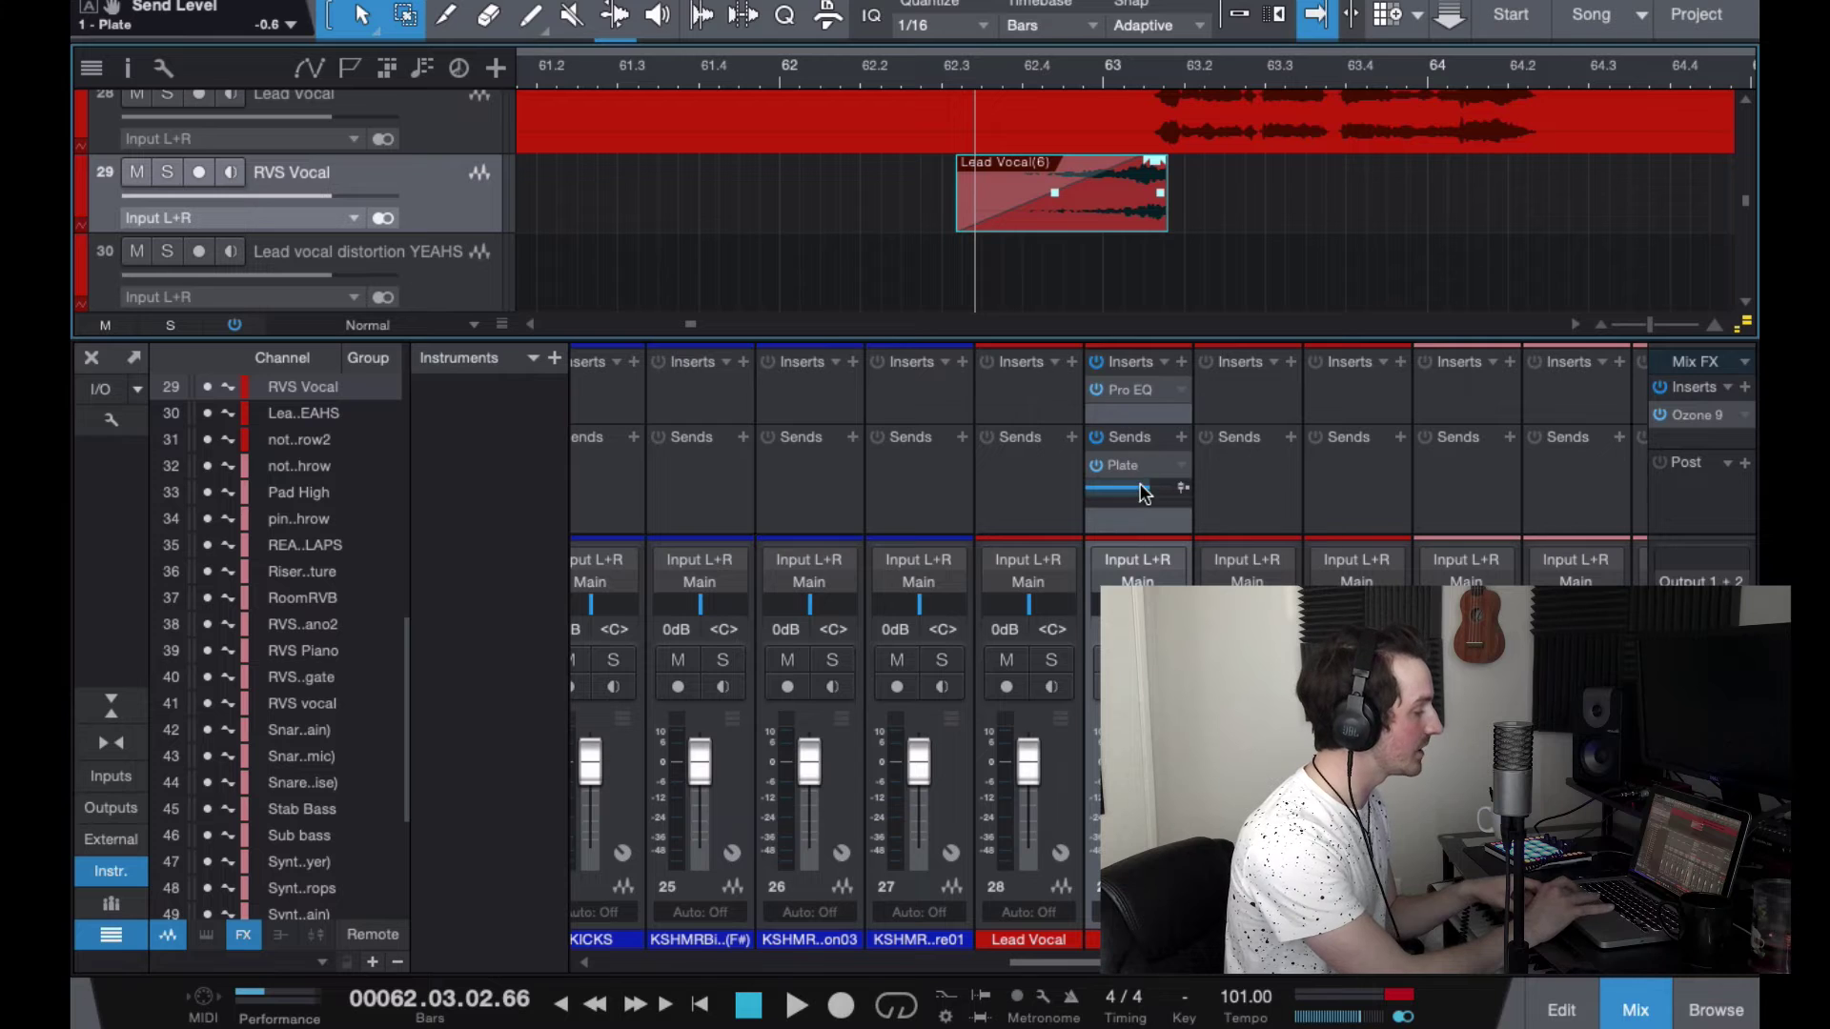
mouse_move(1144, 493)
mouse_down()
mouse_move(1125, 494)
mouse_move(1152, 492)
mouse_up()
key(space)
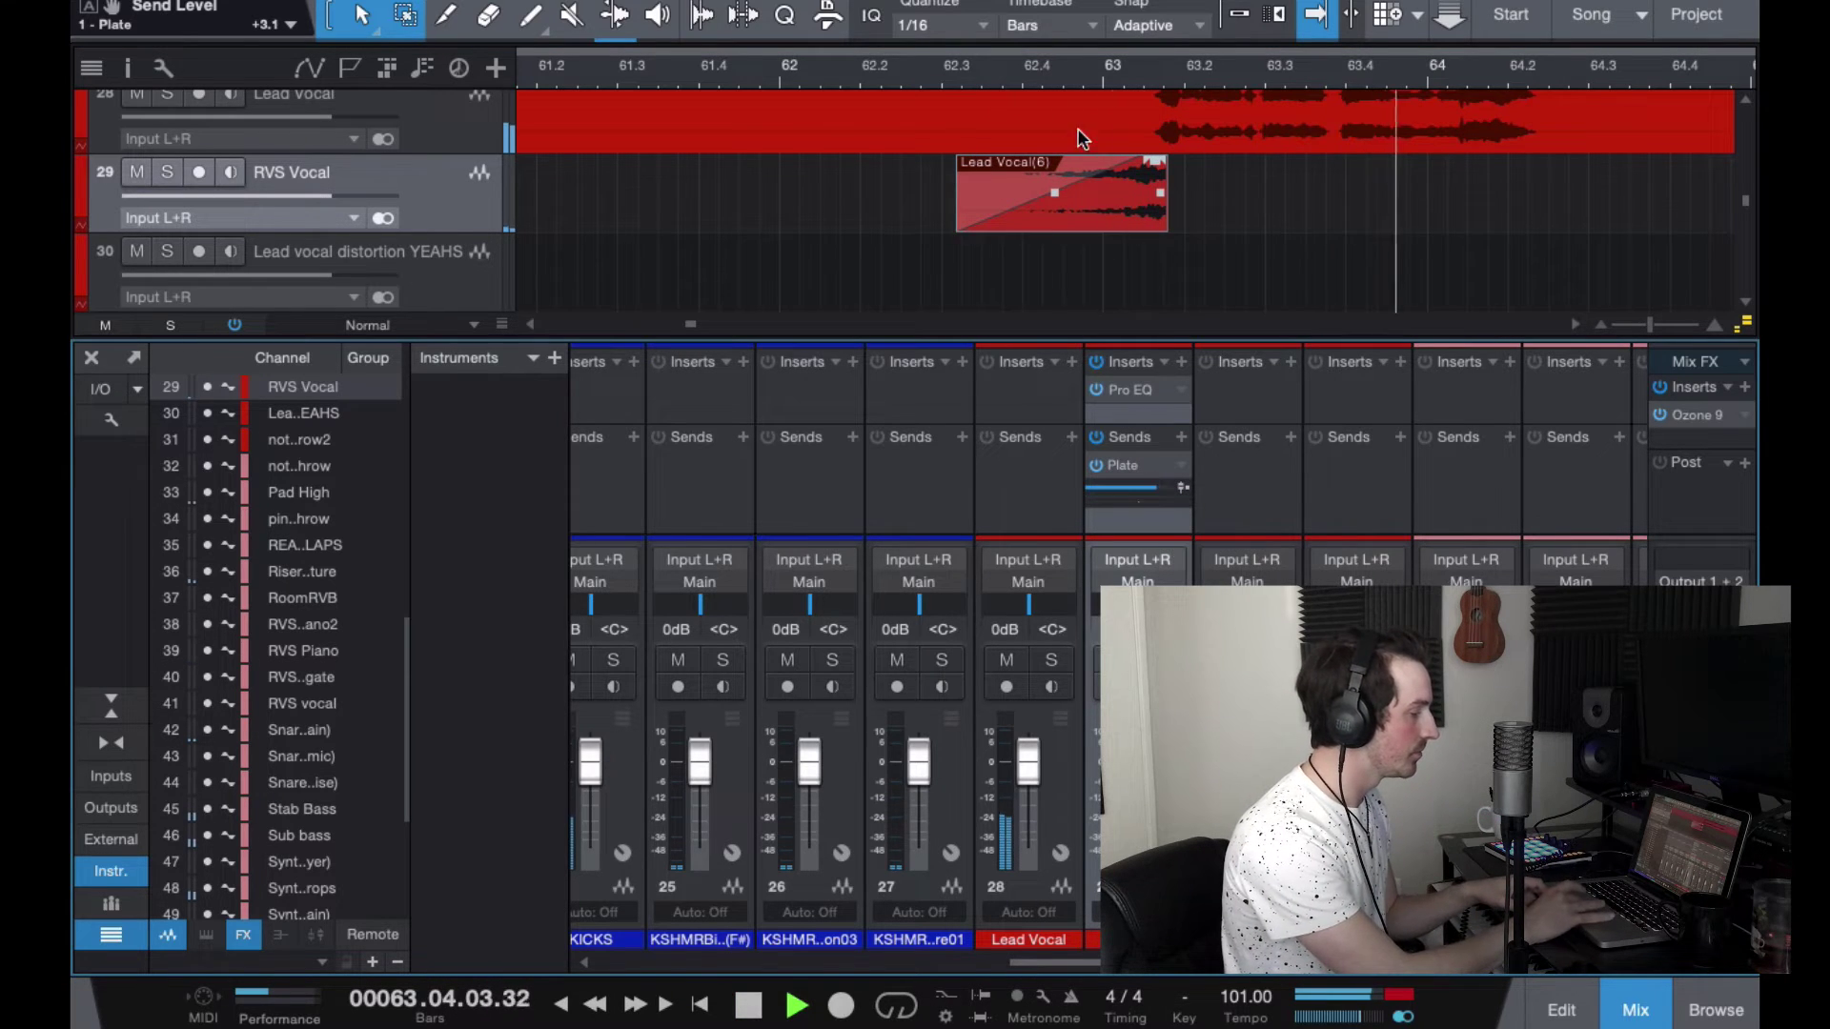
click(1044, 72)
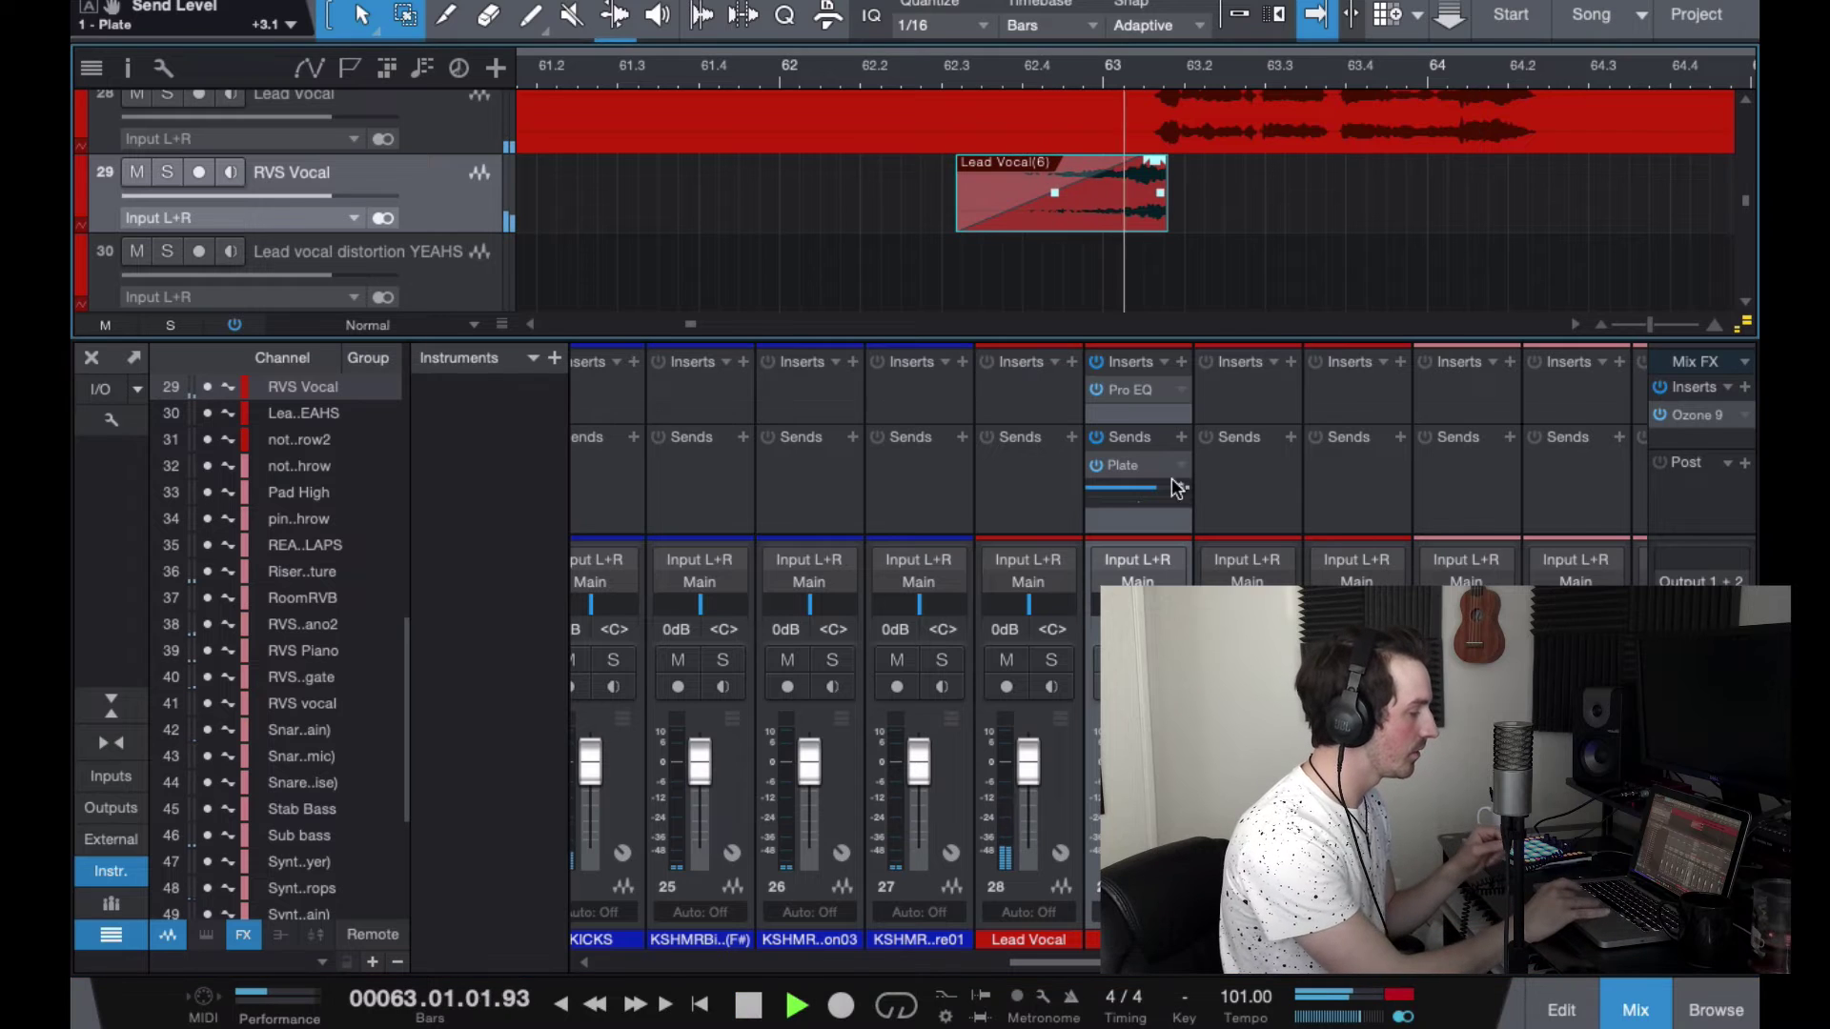
mouse_move(1151, 486)
key(space)
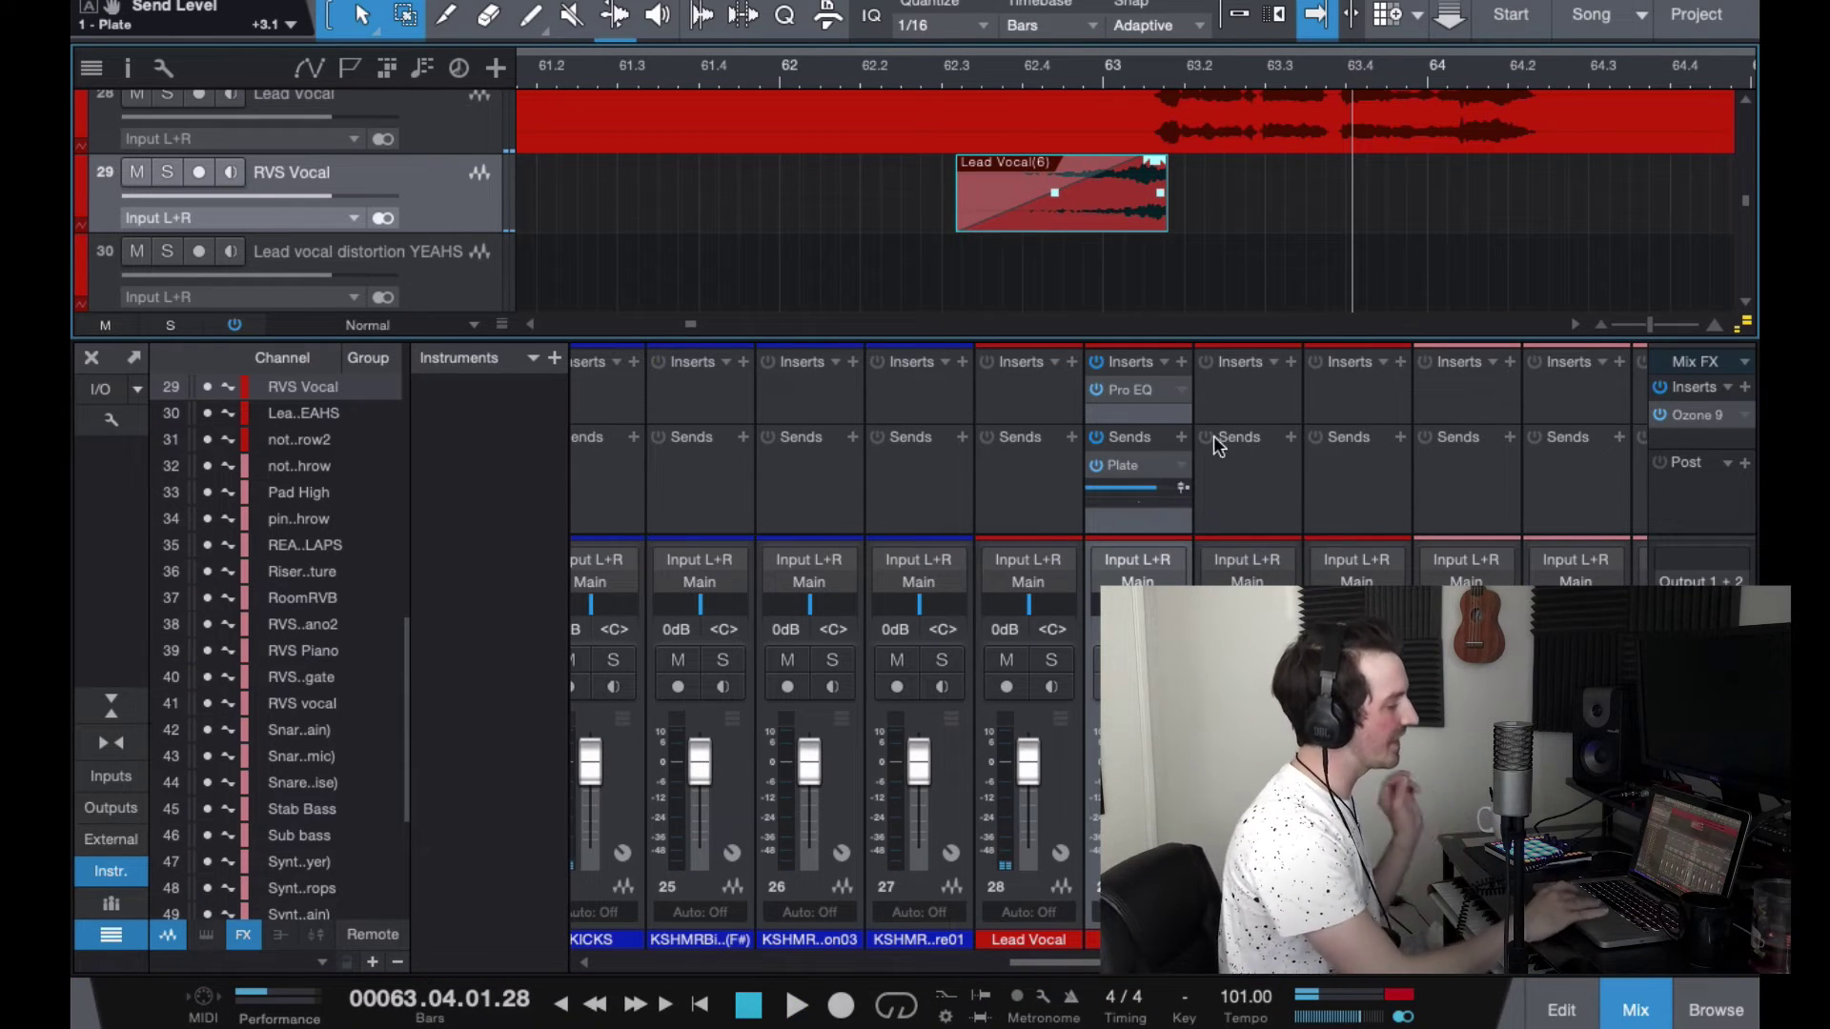
Step: Deselect the reversed event and save the Better stems song
scroll(1019, 81, up, 2)
click(1347, 198)
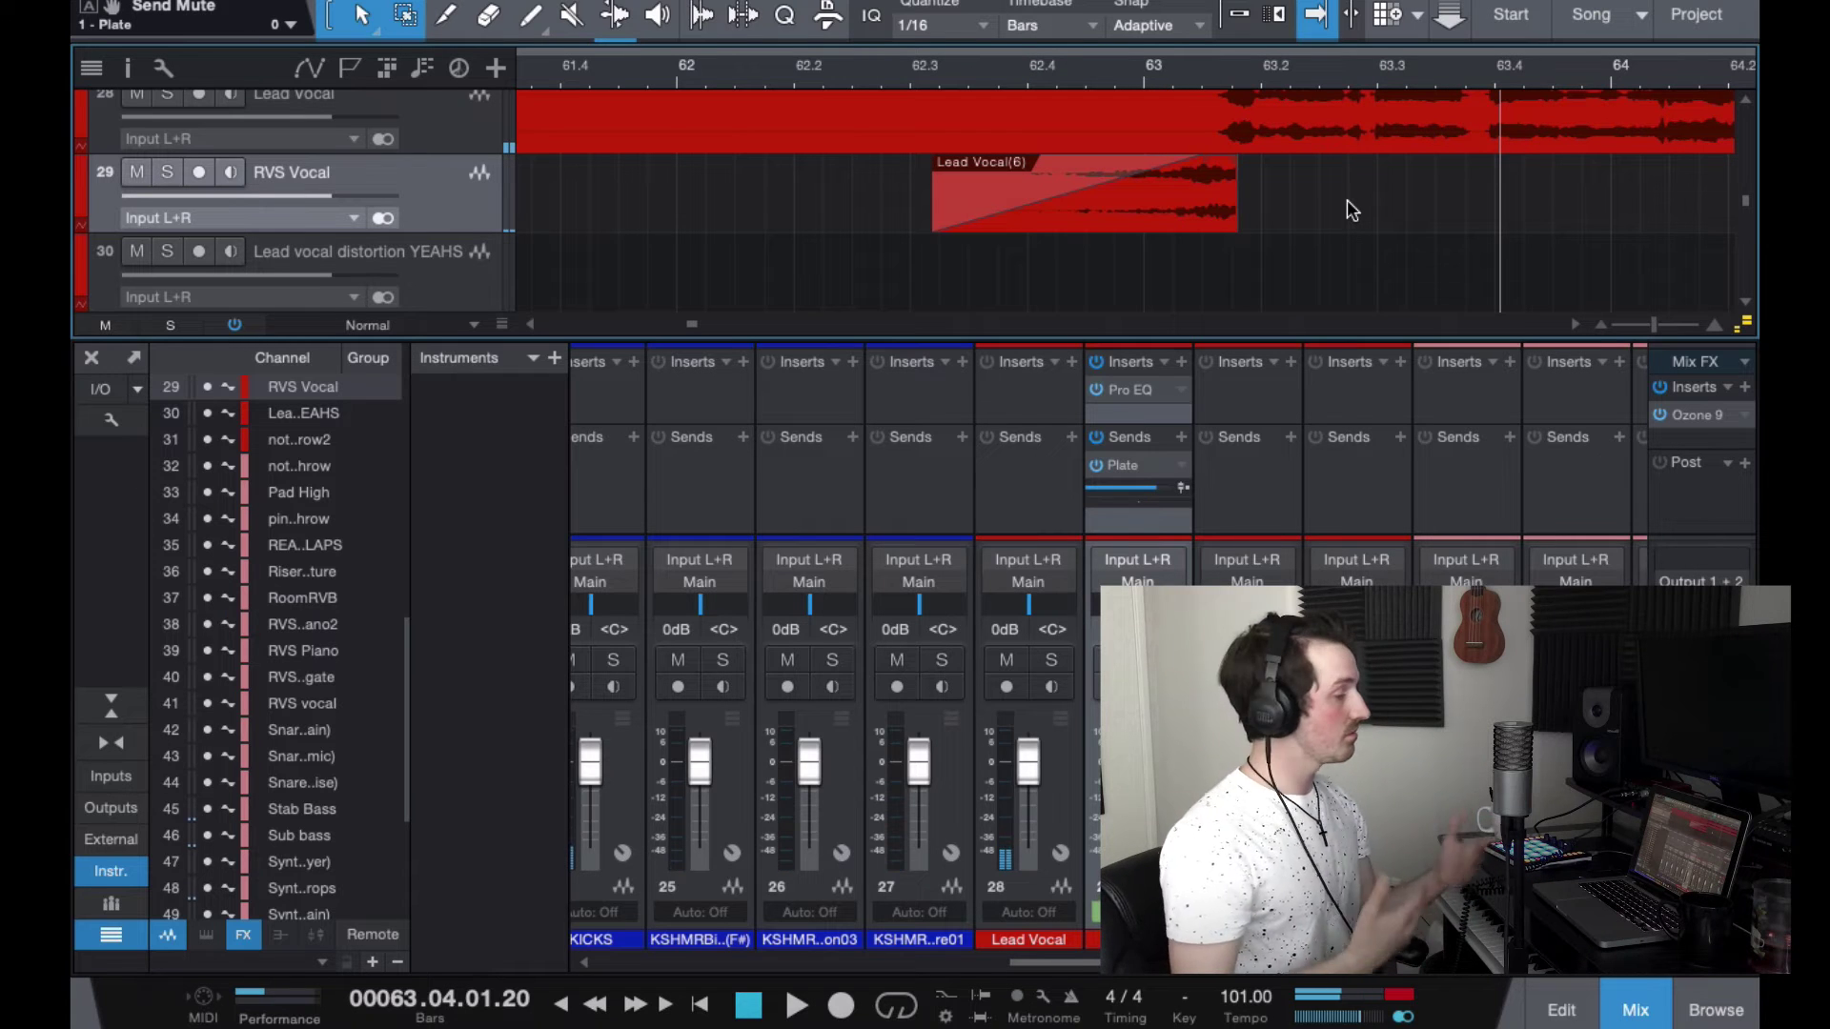
key(ctrl+s)
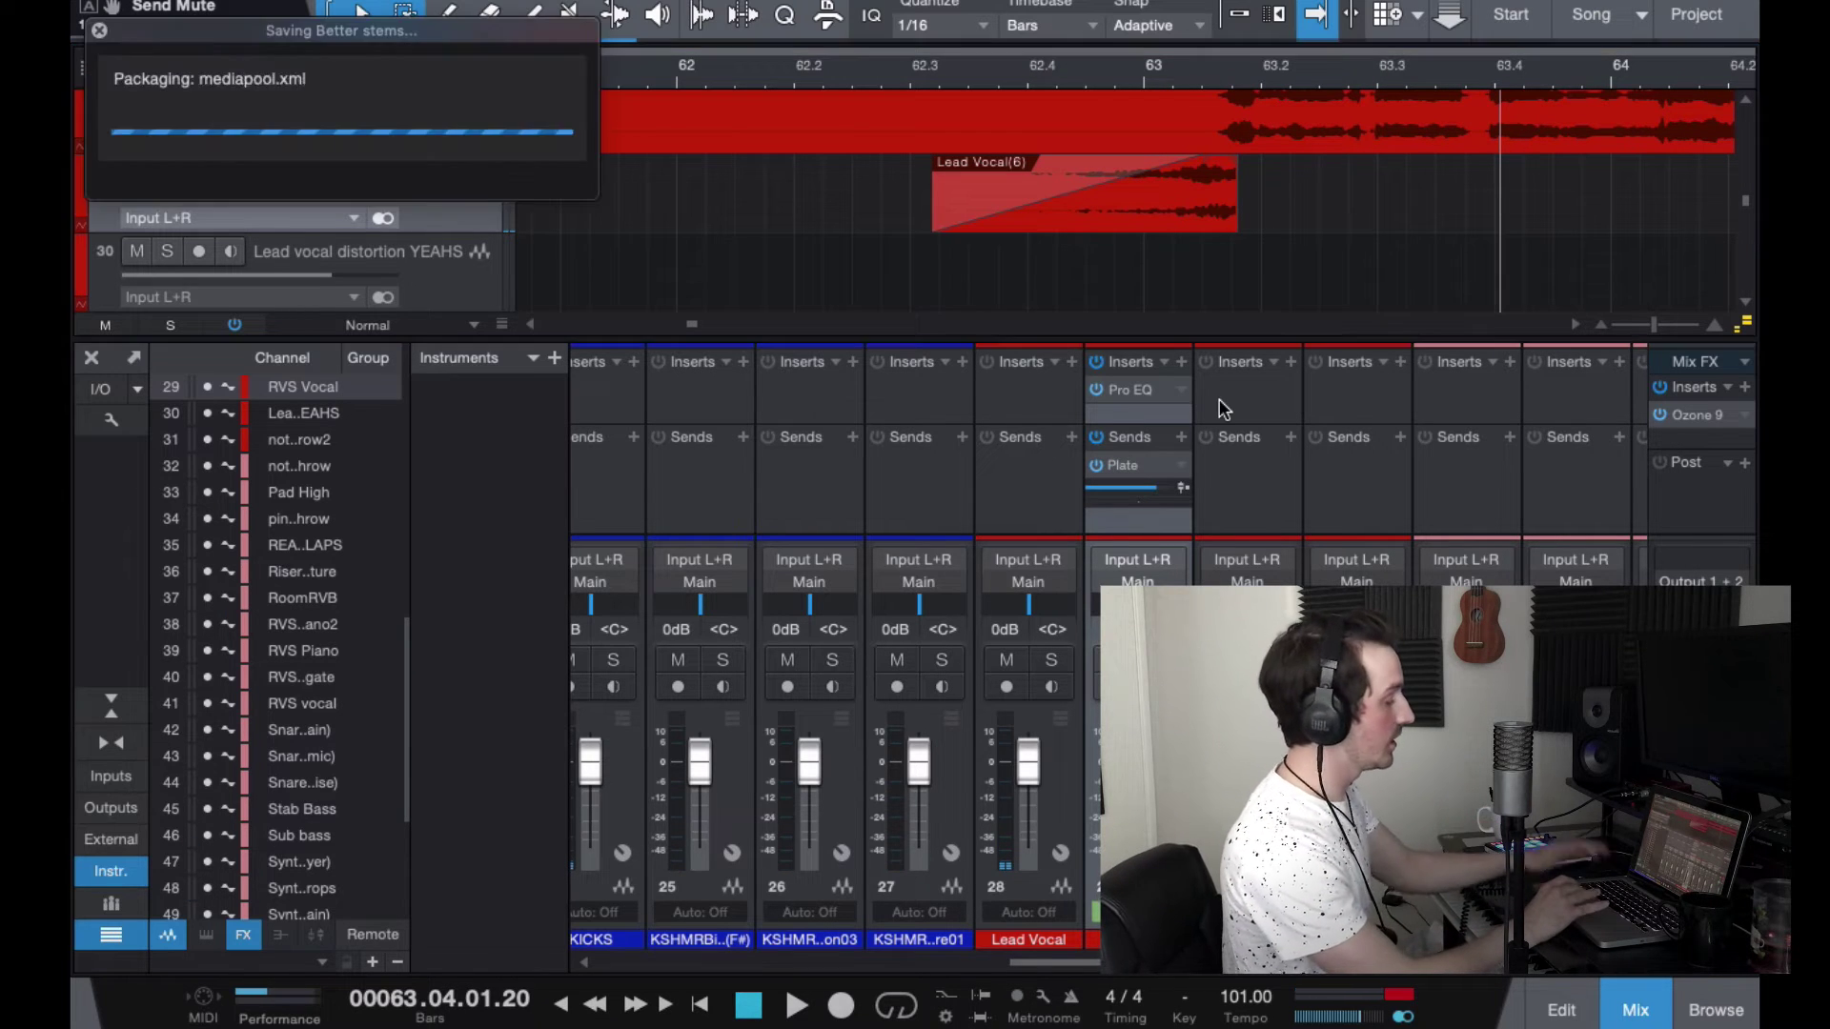
Step: Insert the Saturation Knob plug-in on the RVS Vocal channel and set its saturation to 5.9
click(1181, 362)
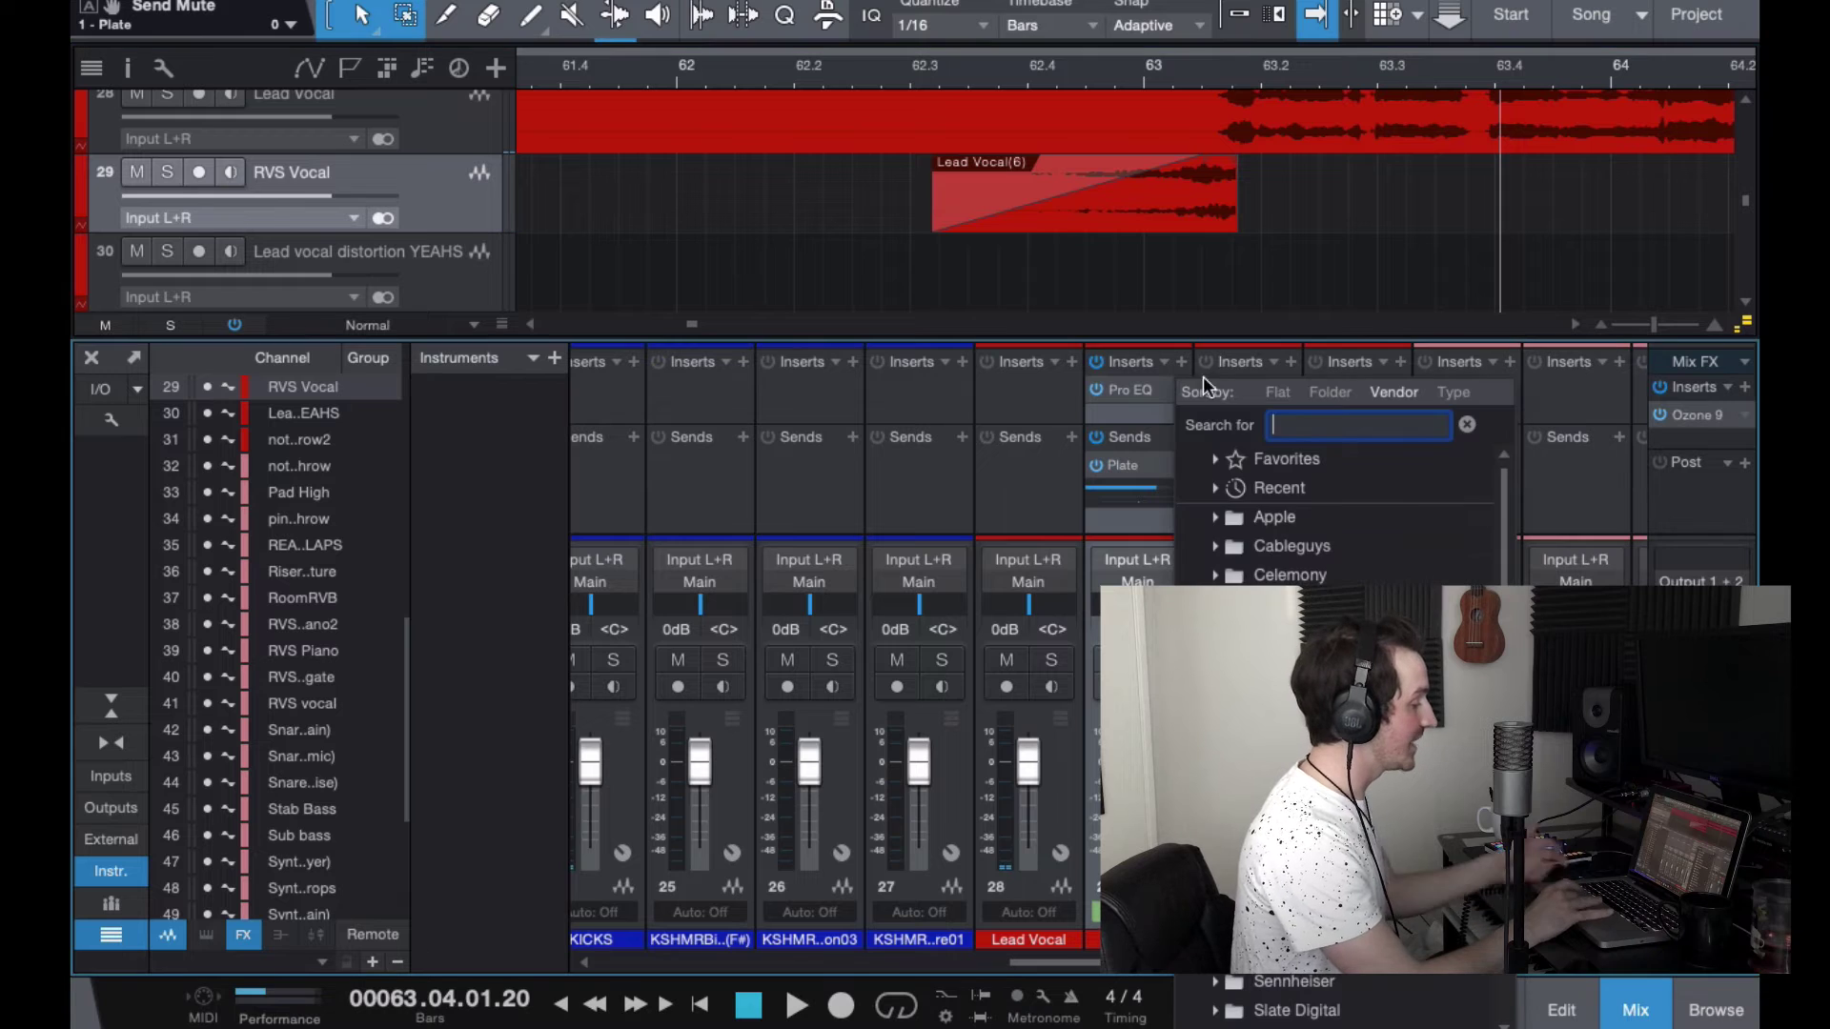
text(satu)
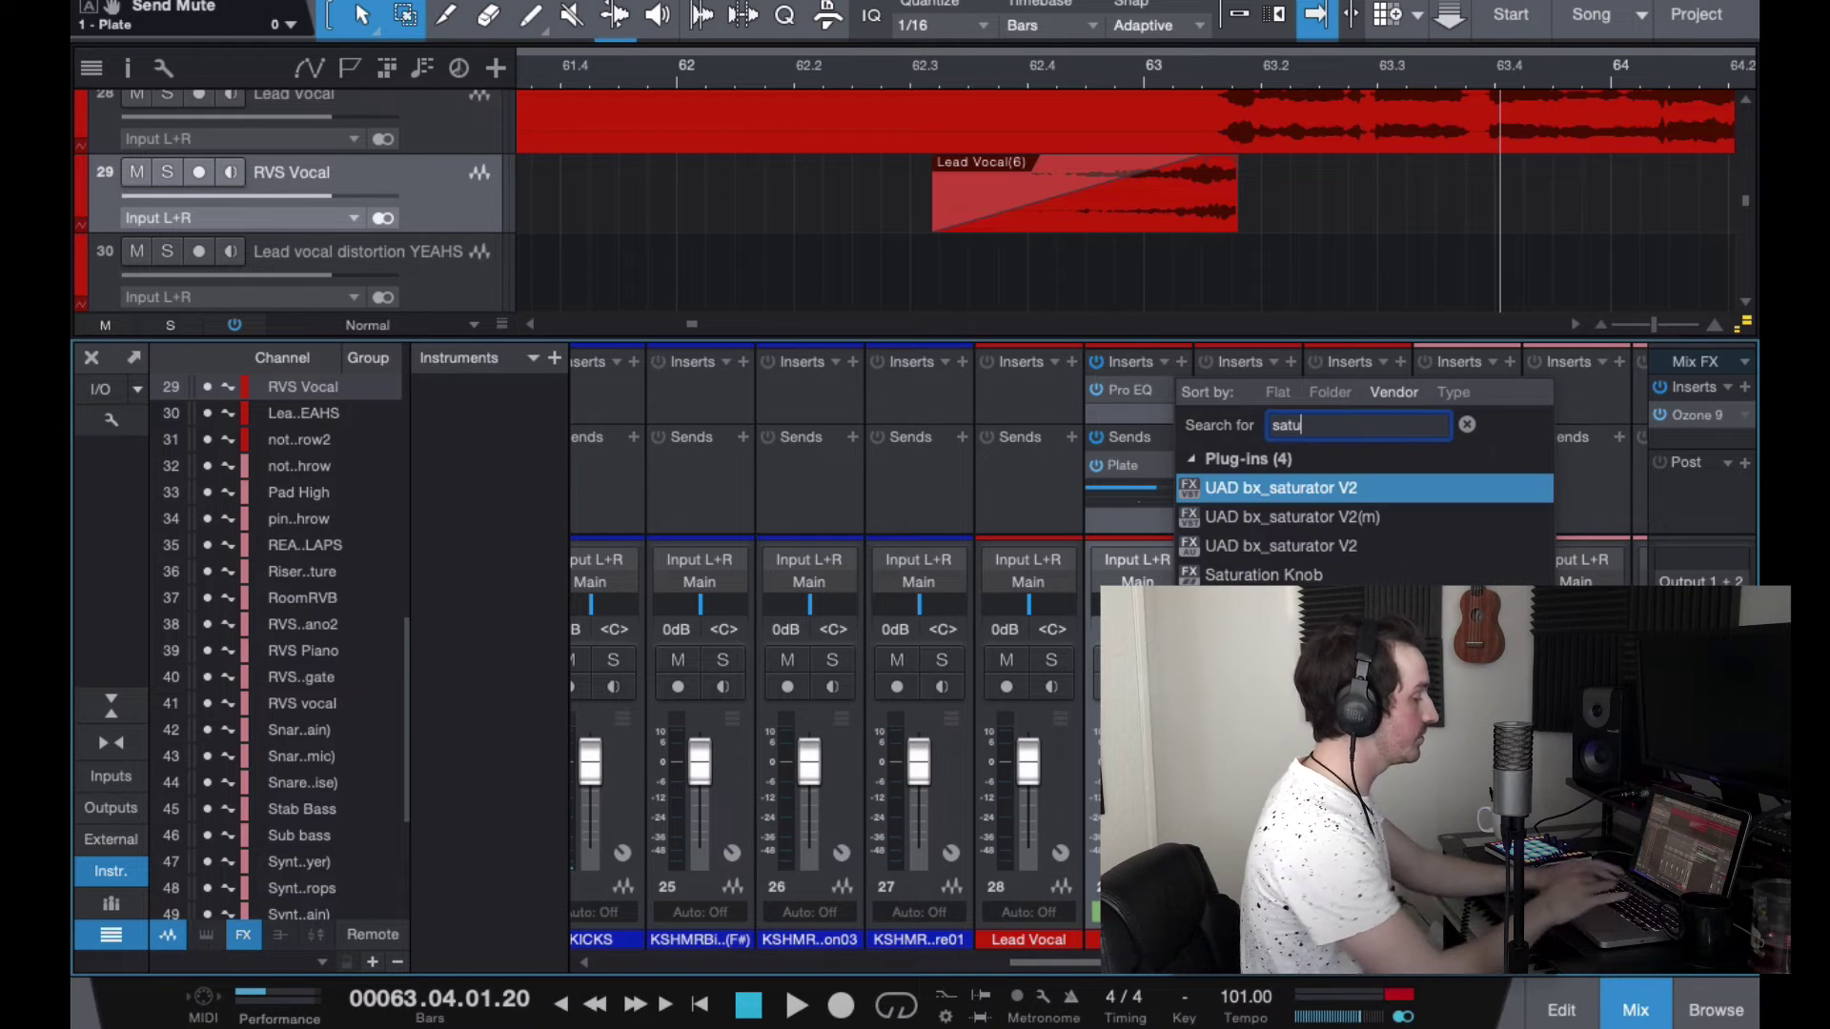
click(1244, 576)
drag(633, 517, 604, 335)
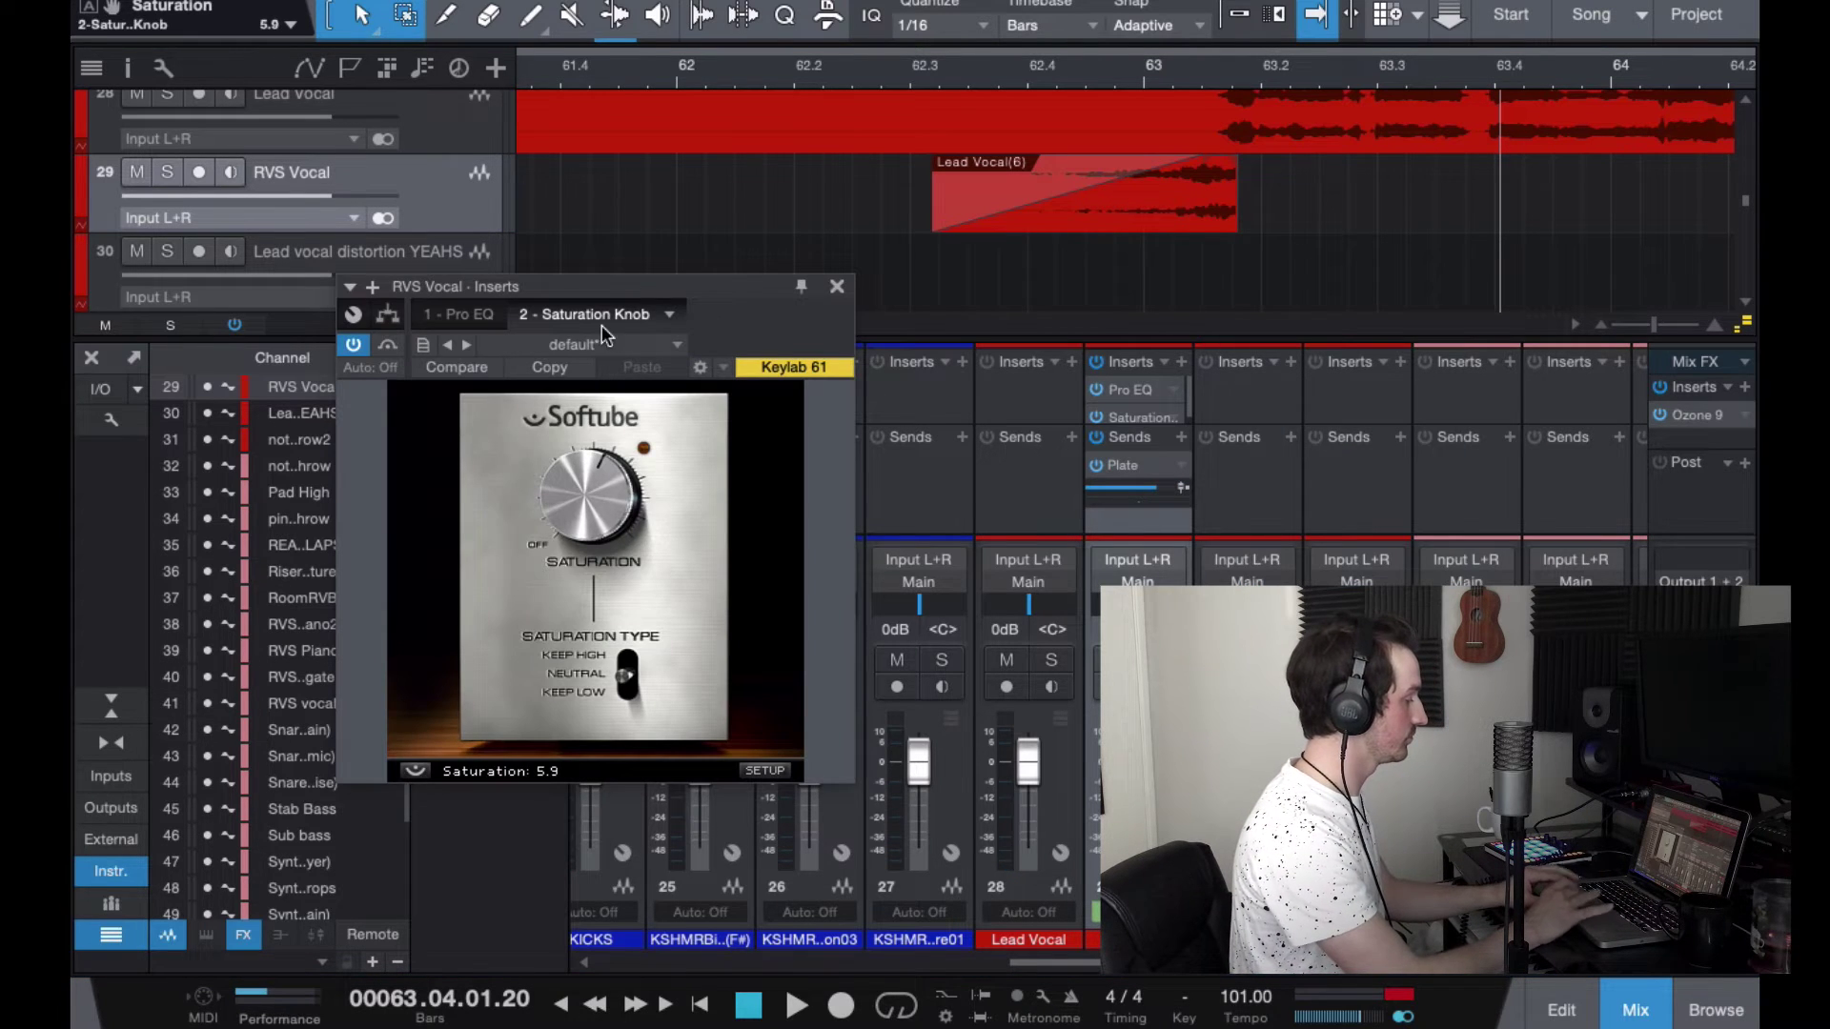
Step: Play the saturated swell in the mix and lower the RVS Vocal channel's volume to -12.2 dB
click(891, 73)
key(space)
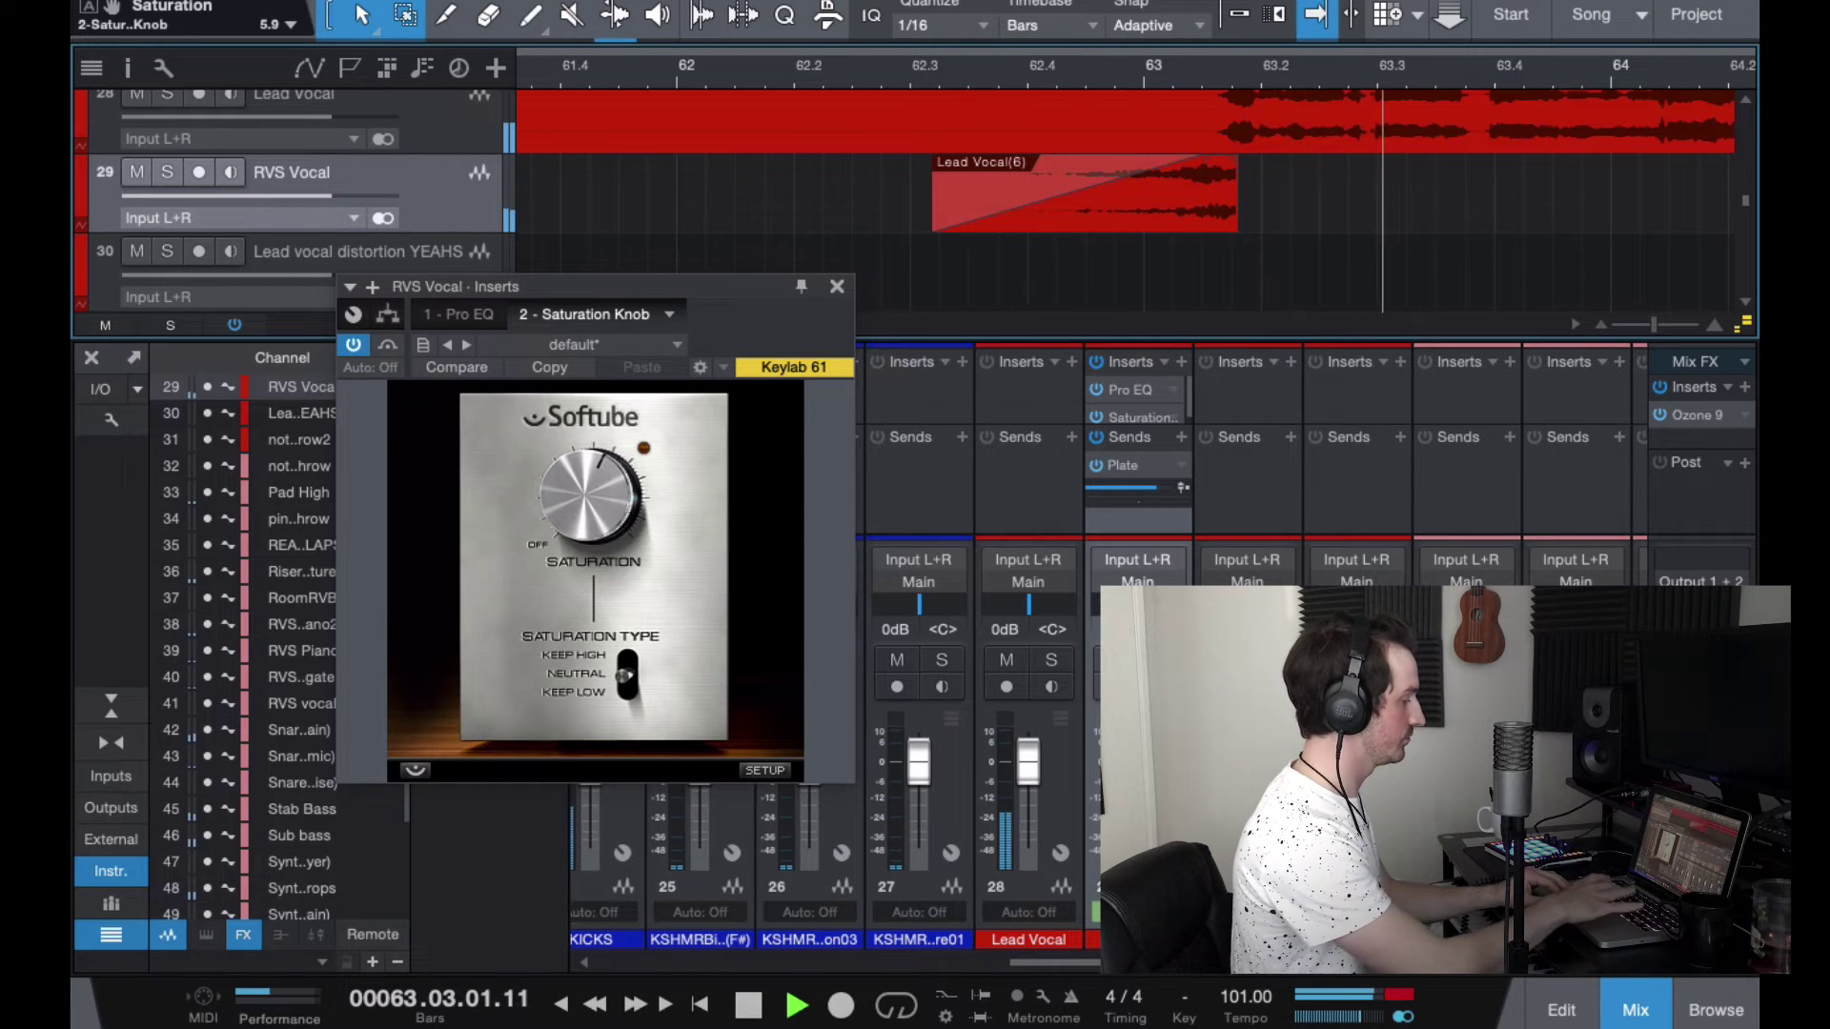
key(space)
click(837, 288)
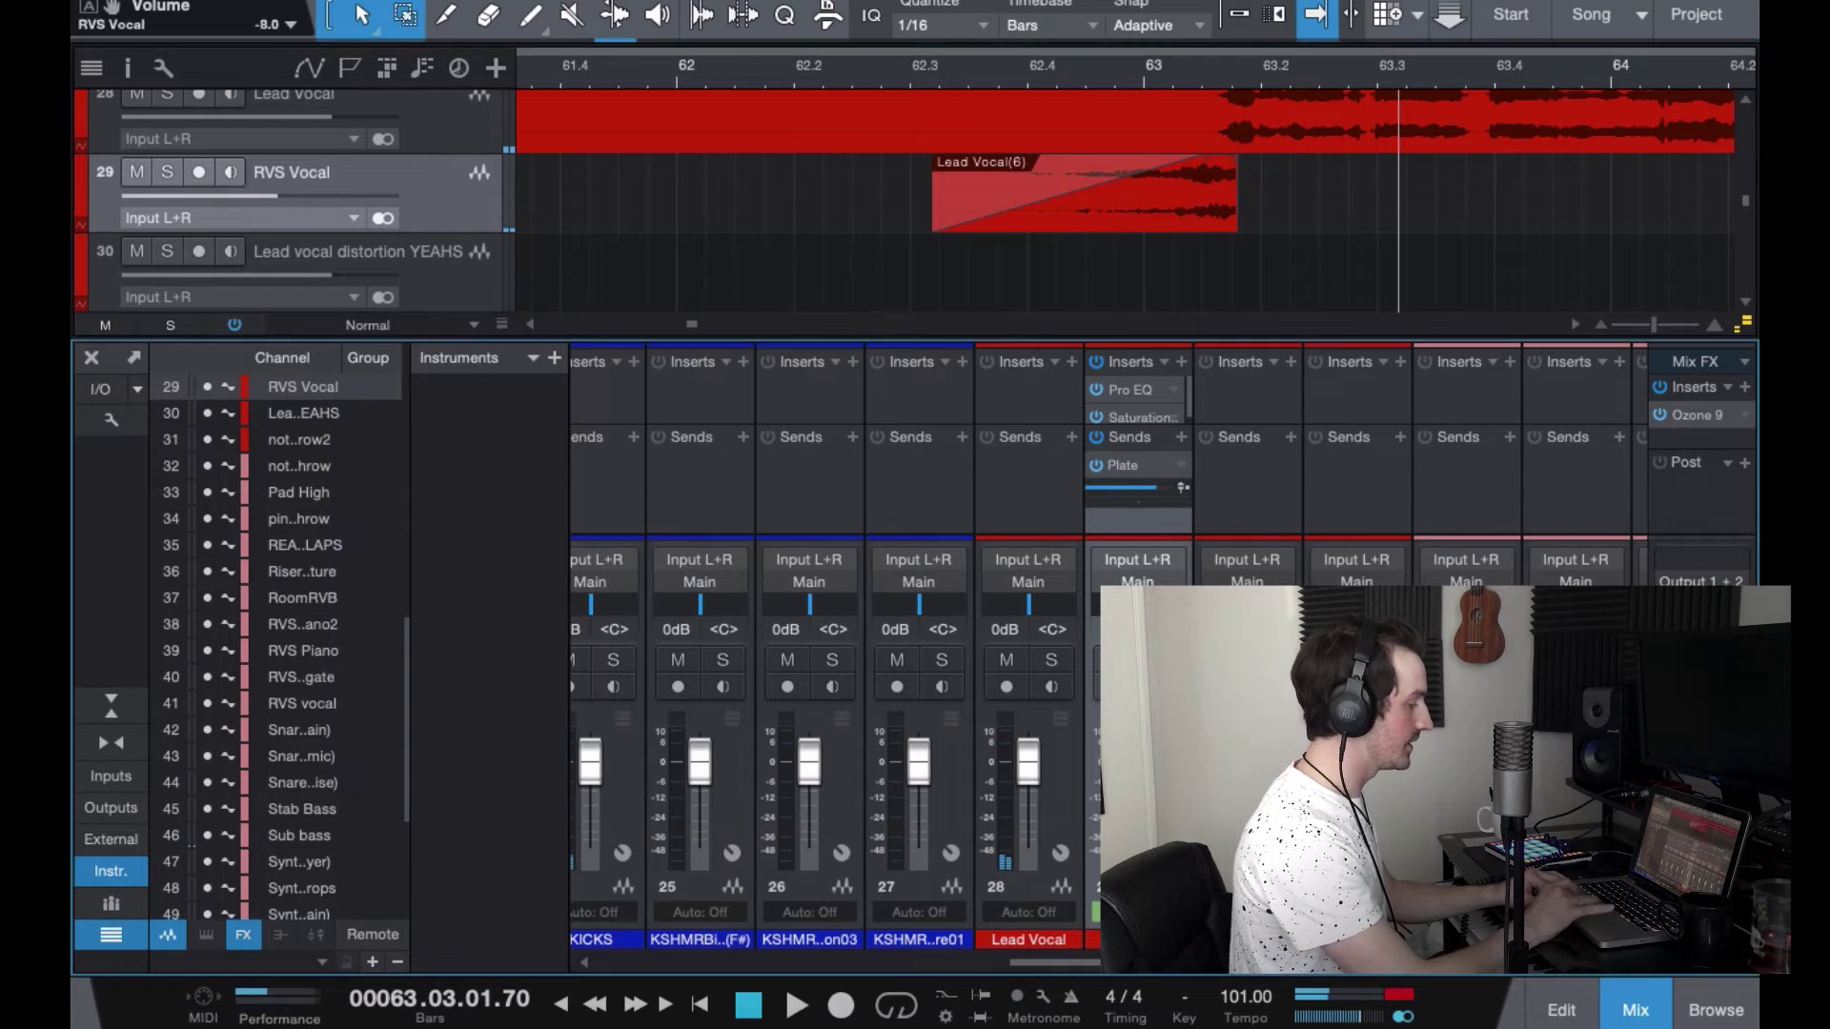
Step: Transpose the reversed event on the RVS Vocal track by 12 semitones and play it from just after 62.2
click(1088, 208)
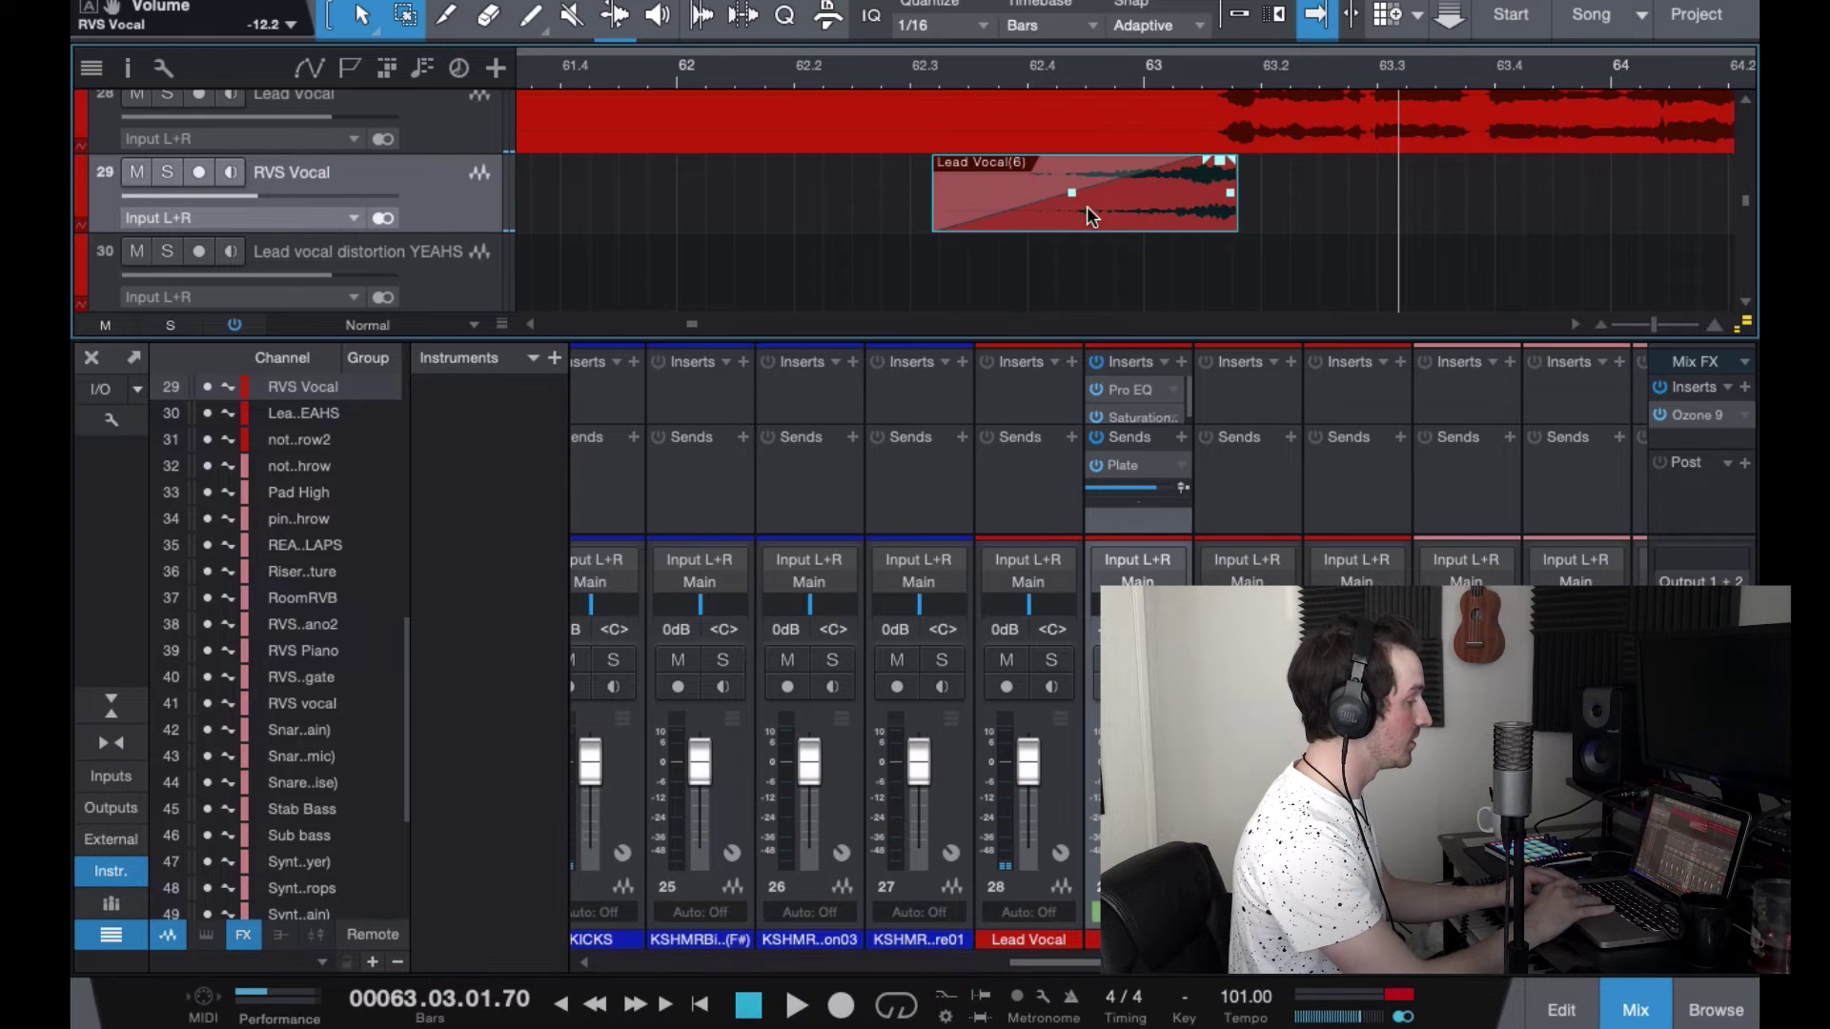
right_click(1091, 216)
click(1265, 287)
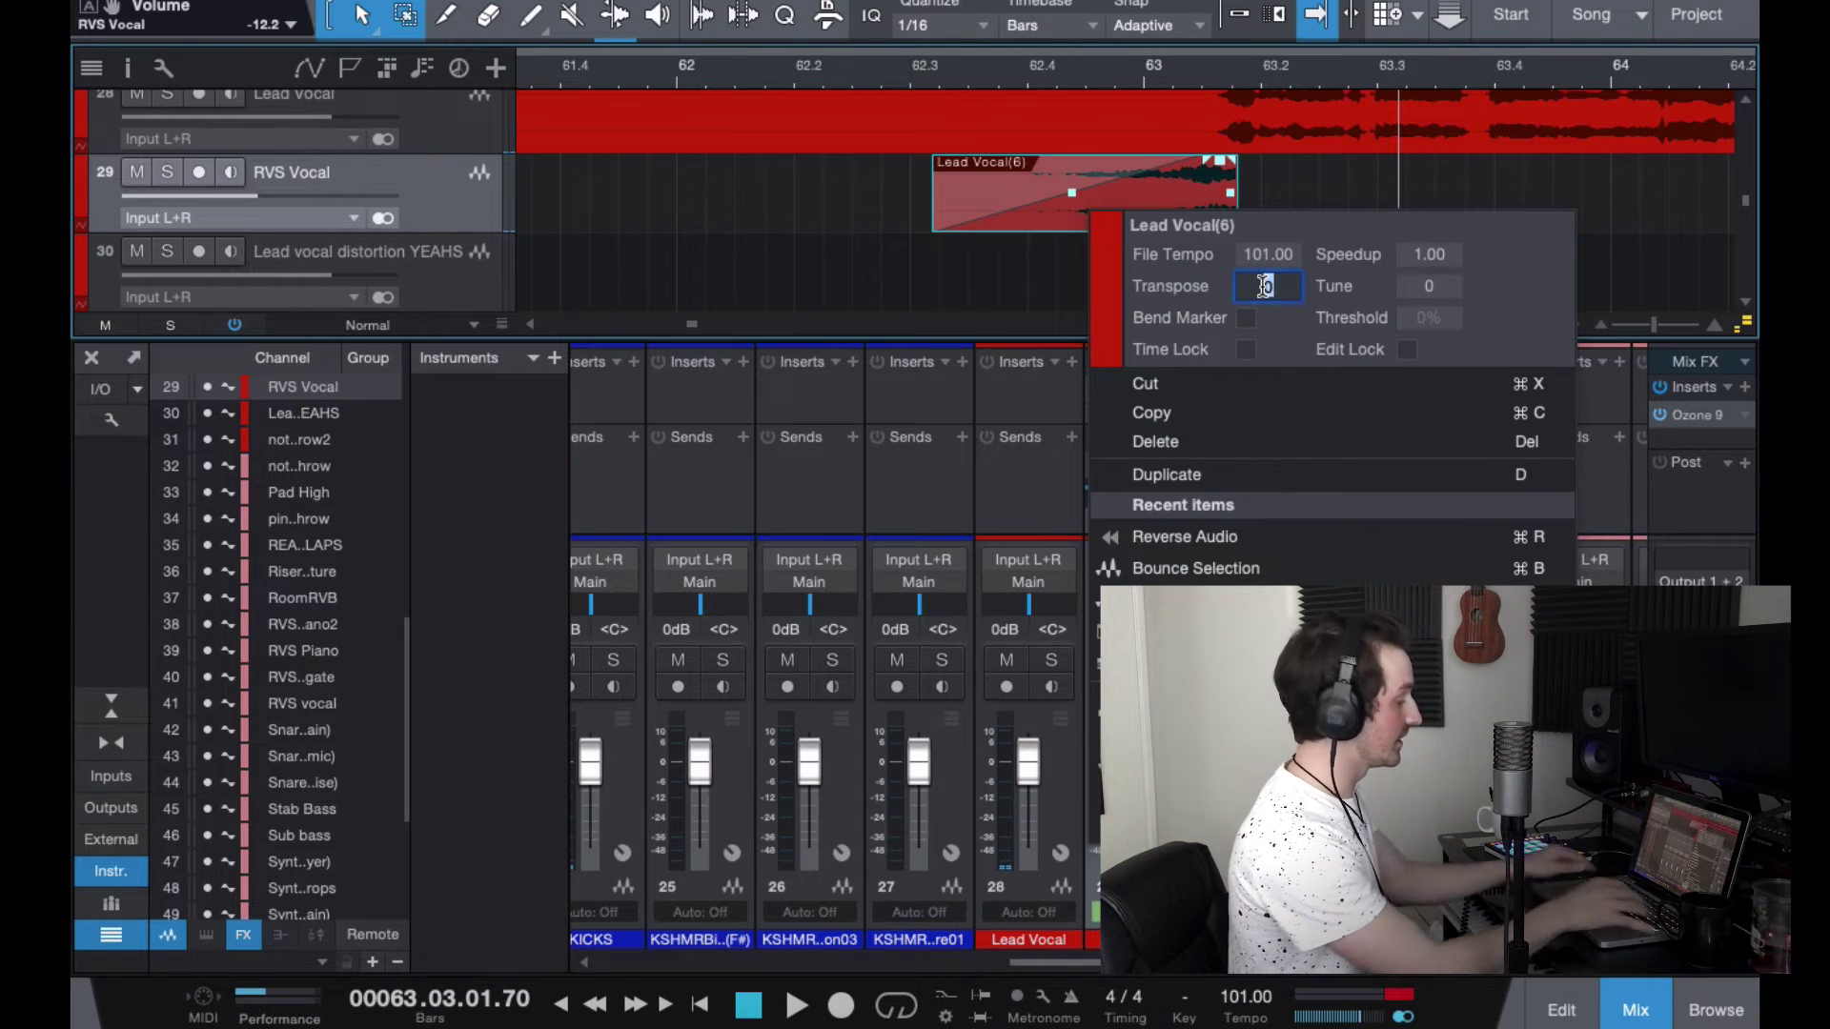
text(12)
key(Return)
click(848, 256)
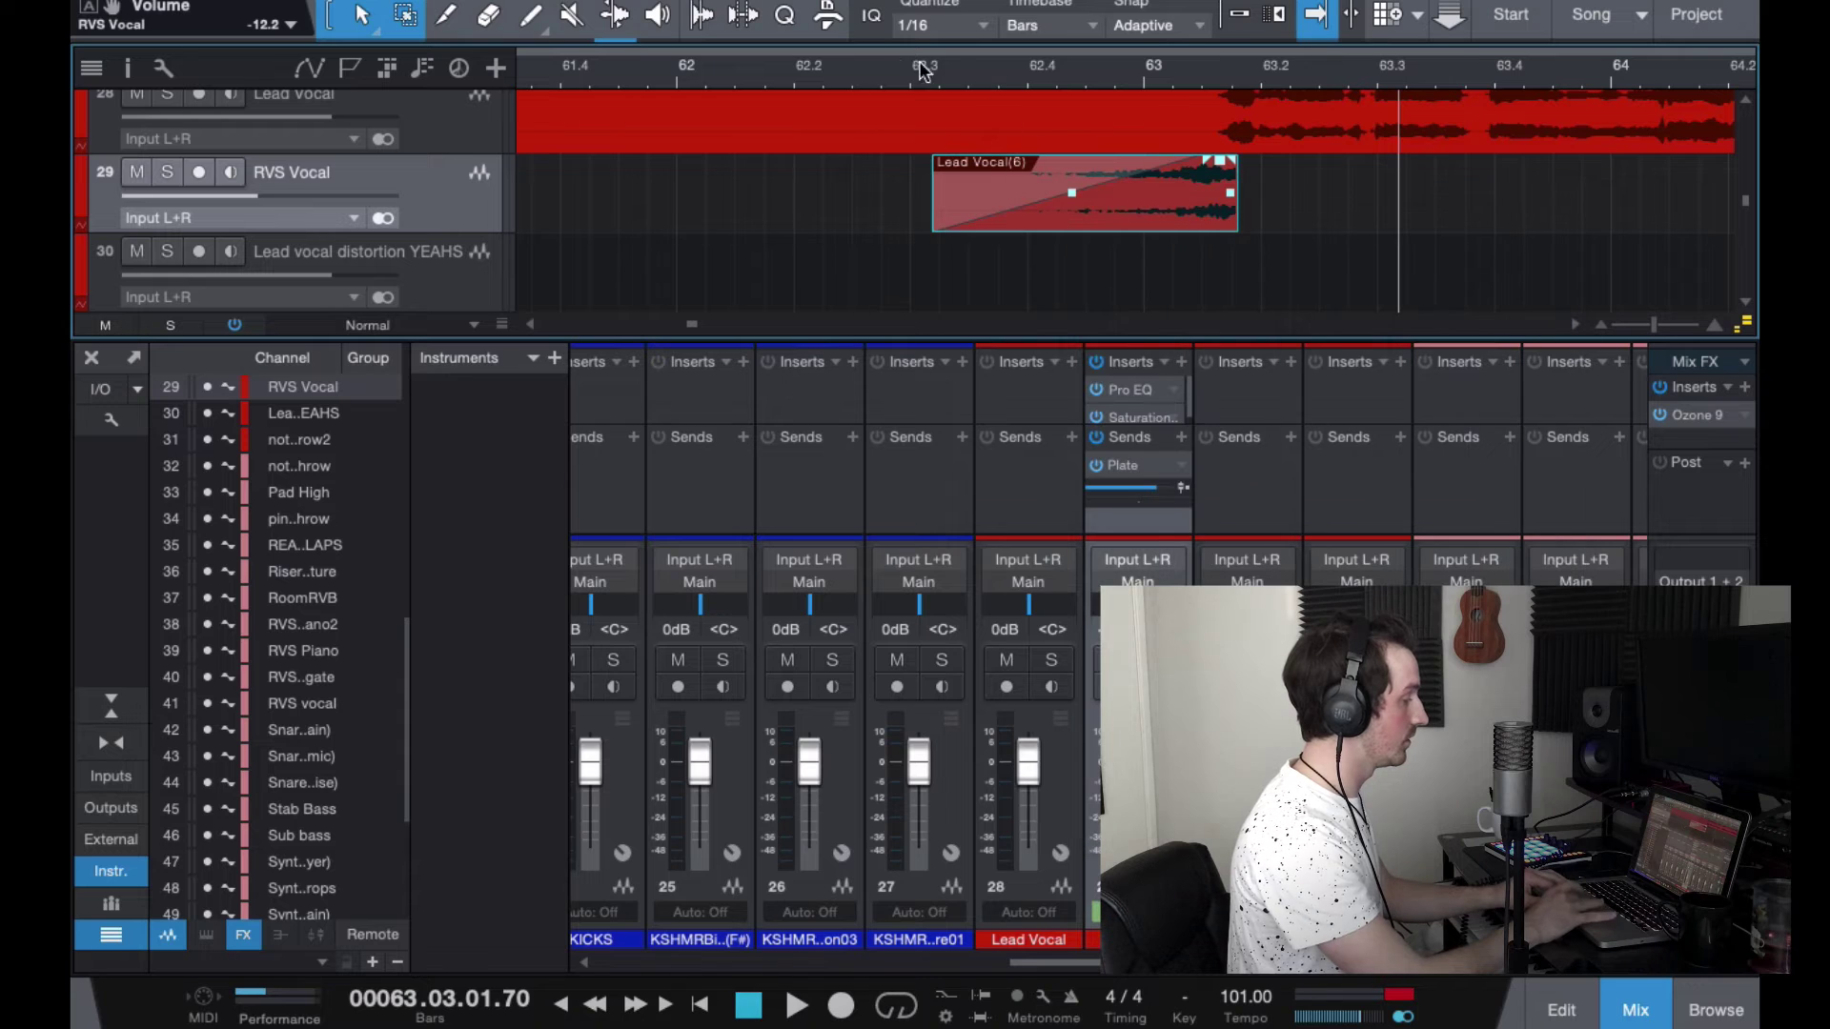
click(832, 78)
key(space)
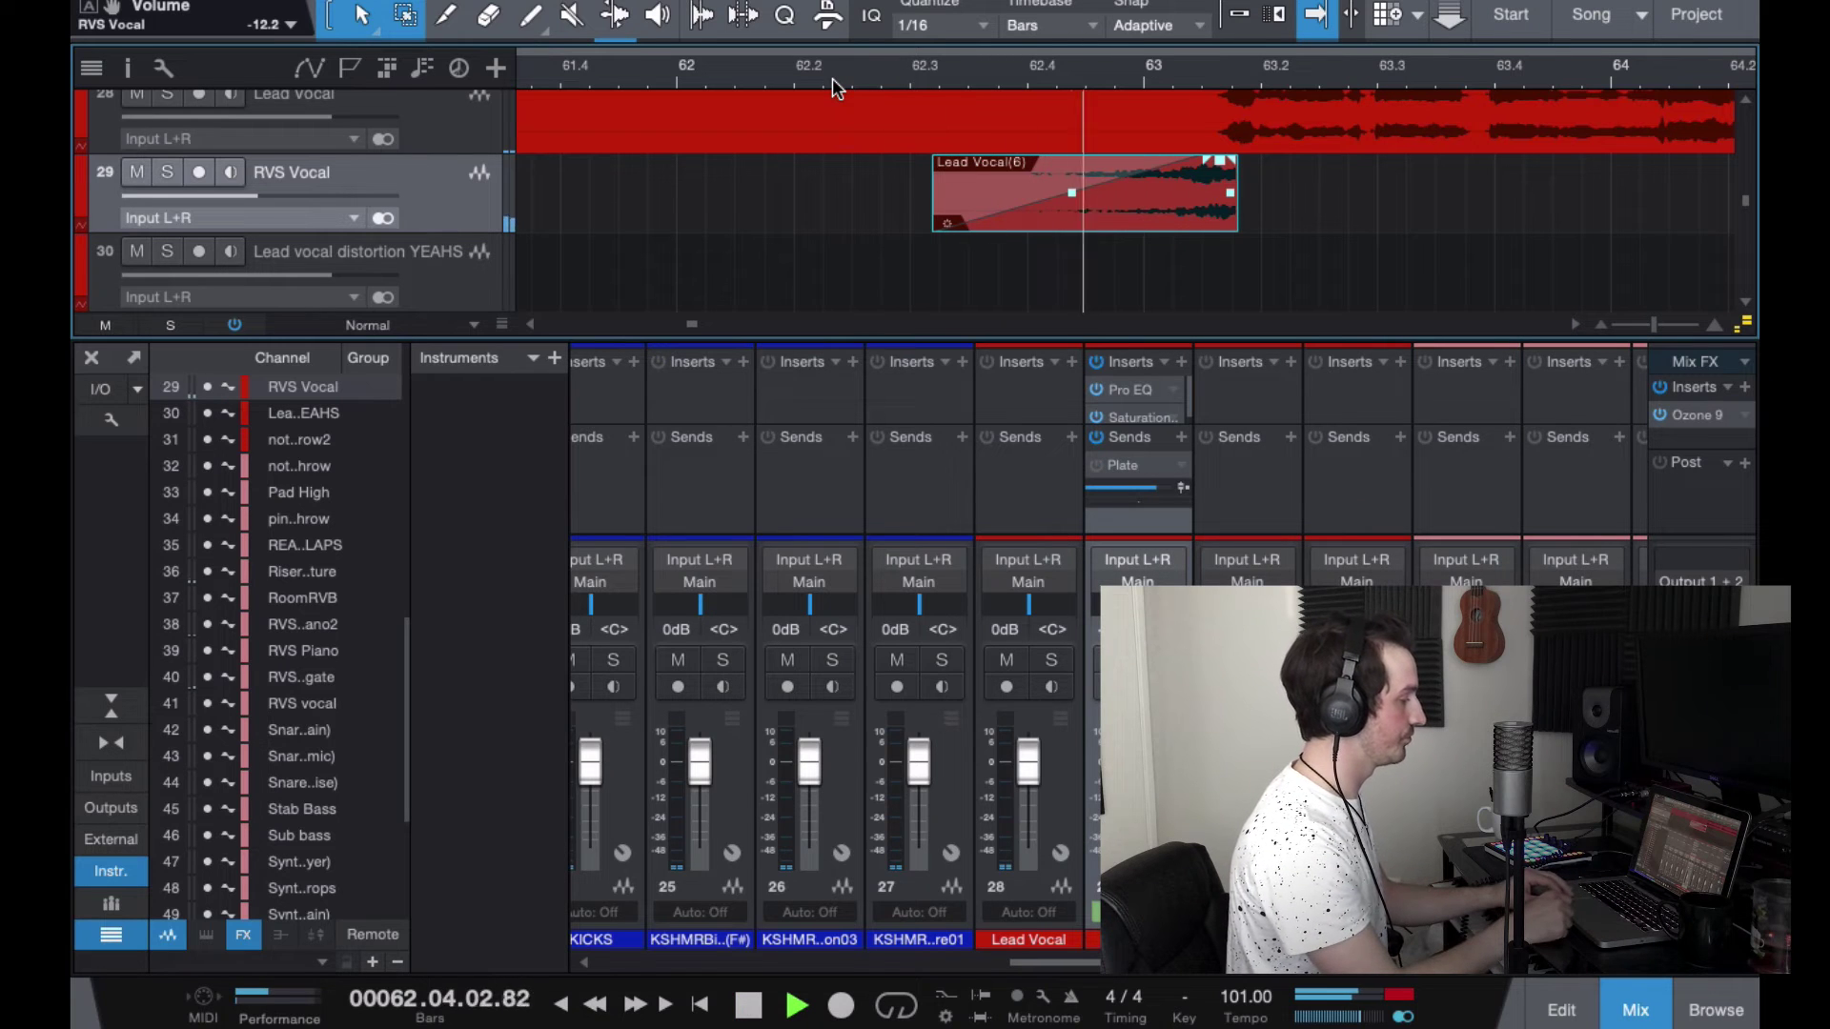
Step: Stop playback and set the RVS Vocal track's timestretch mode to Sound - Elastique Pro Formant
key(space)
click(92, 69)
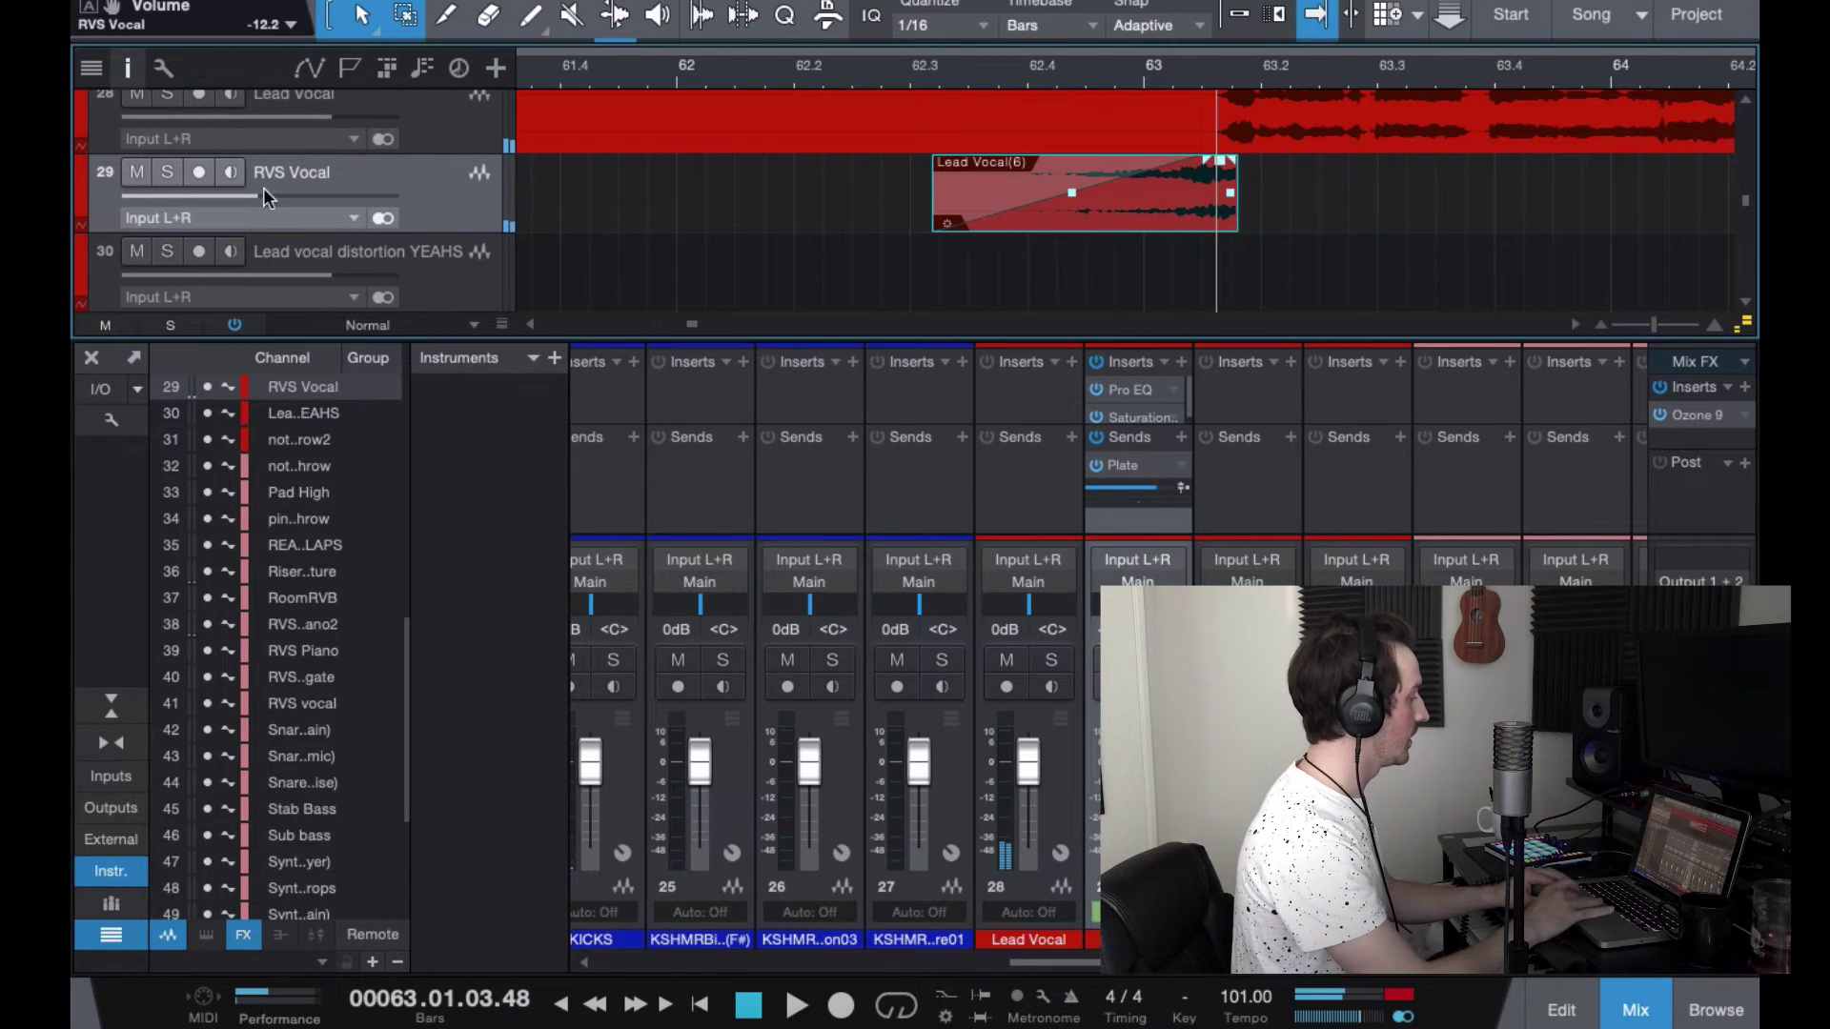
click(253, 172)
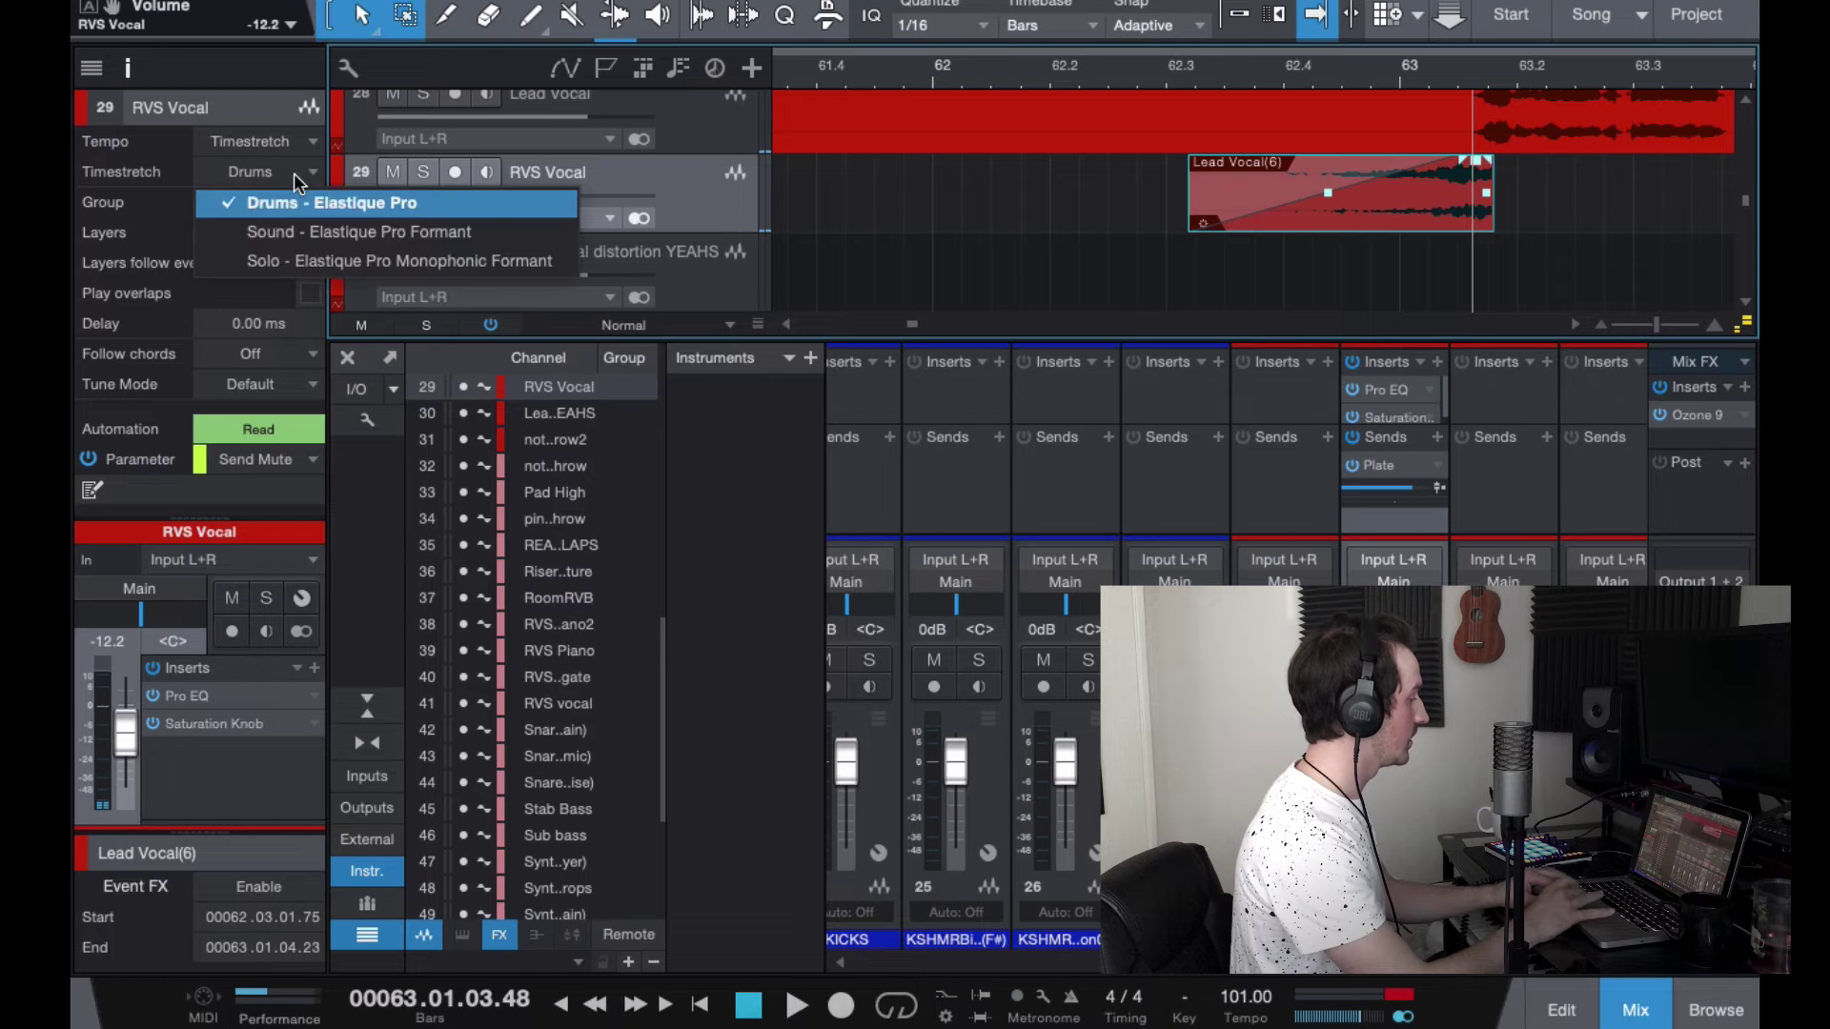
click(275, 233)
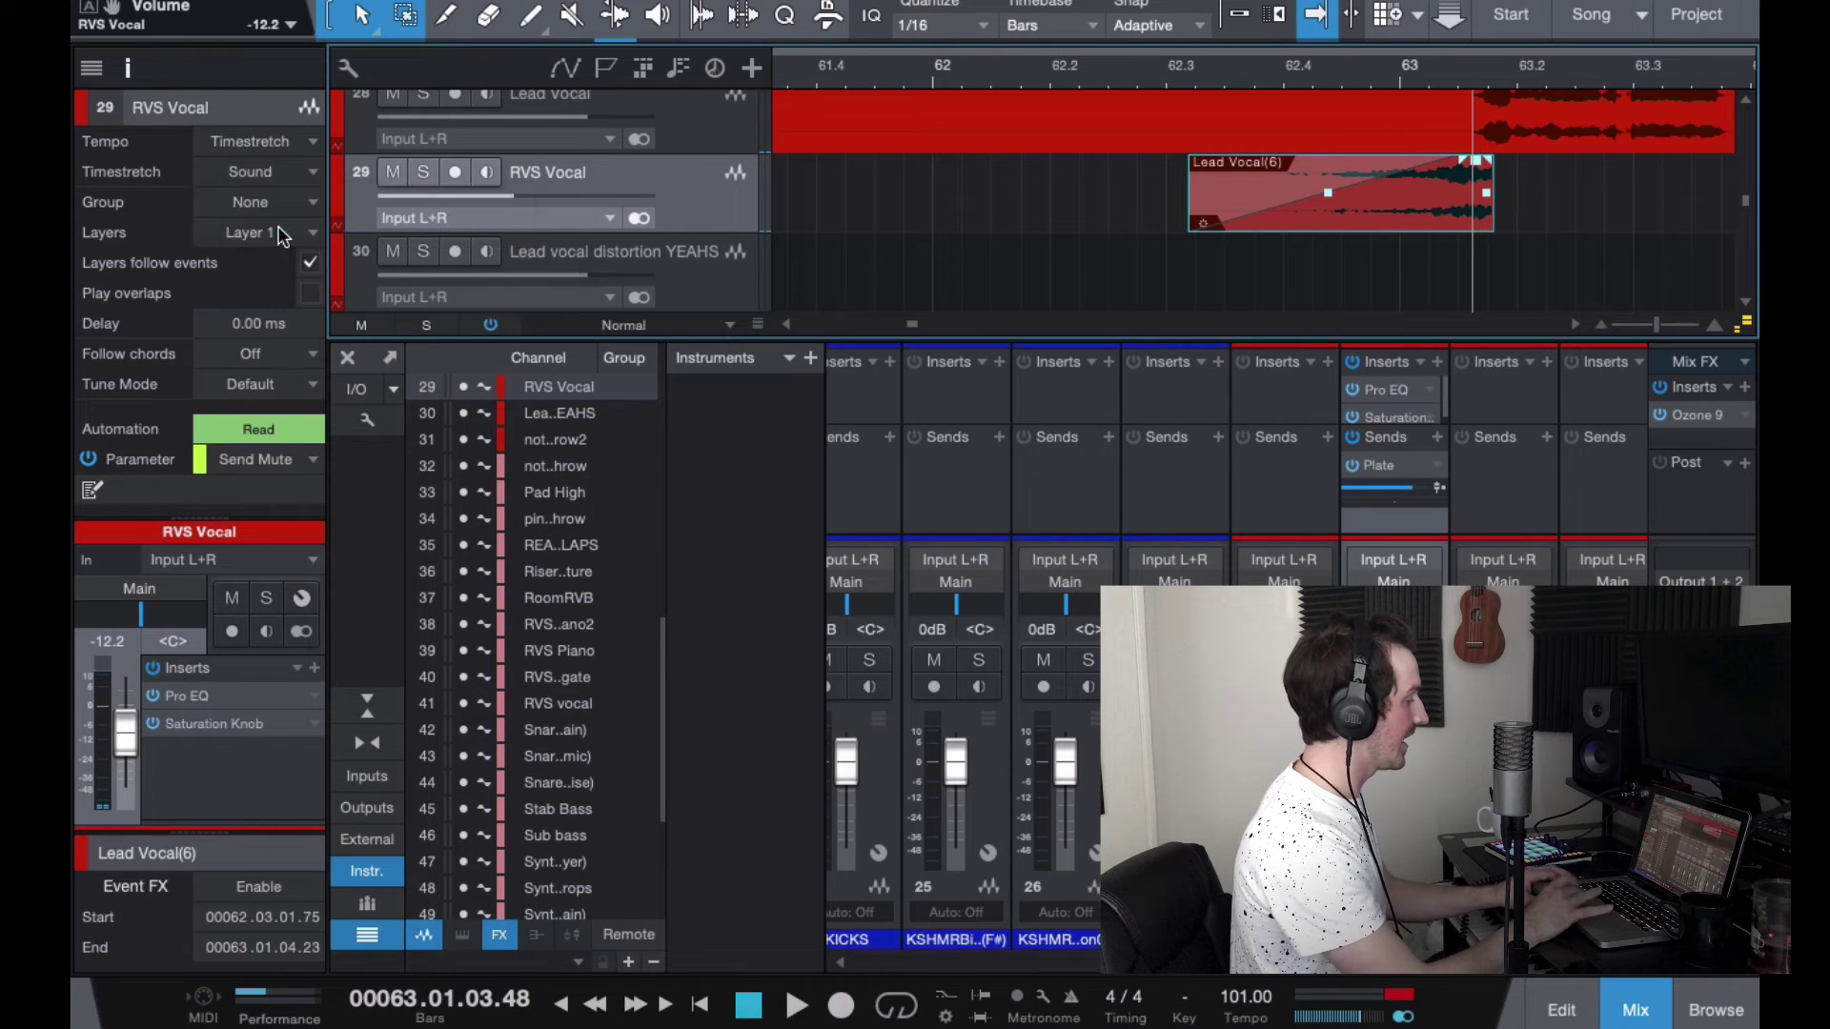
click(127, 68)
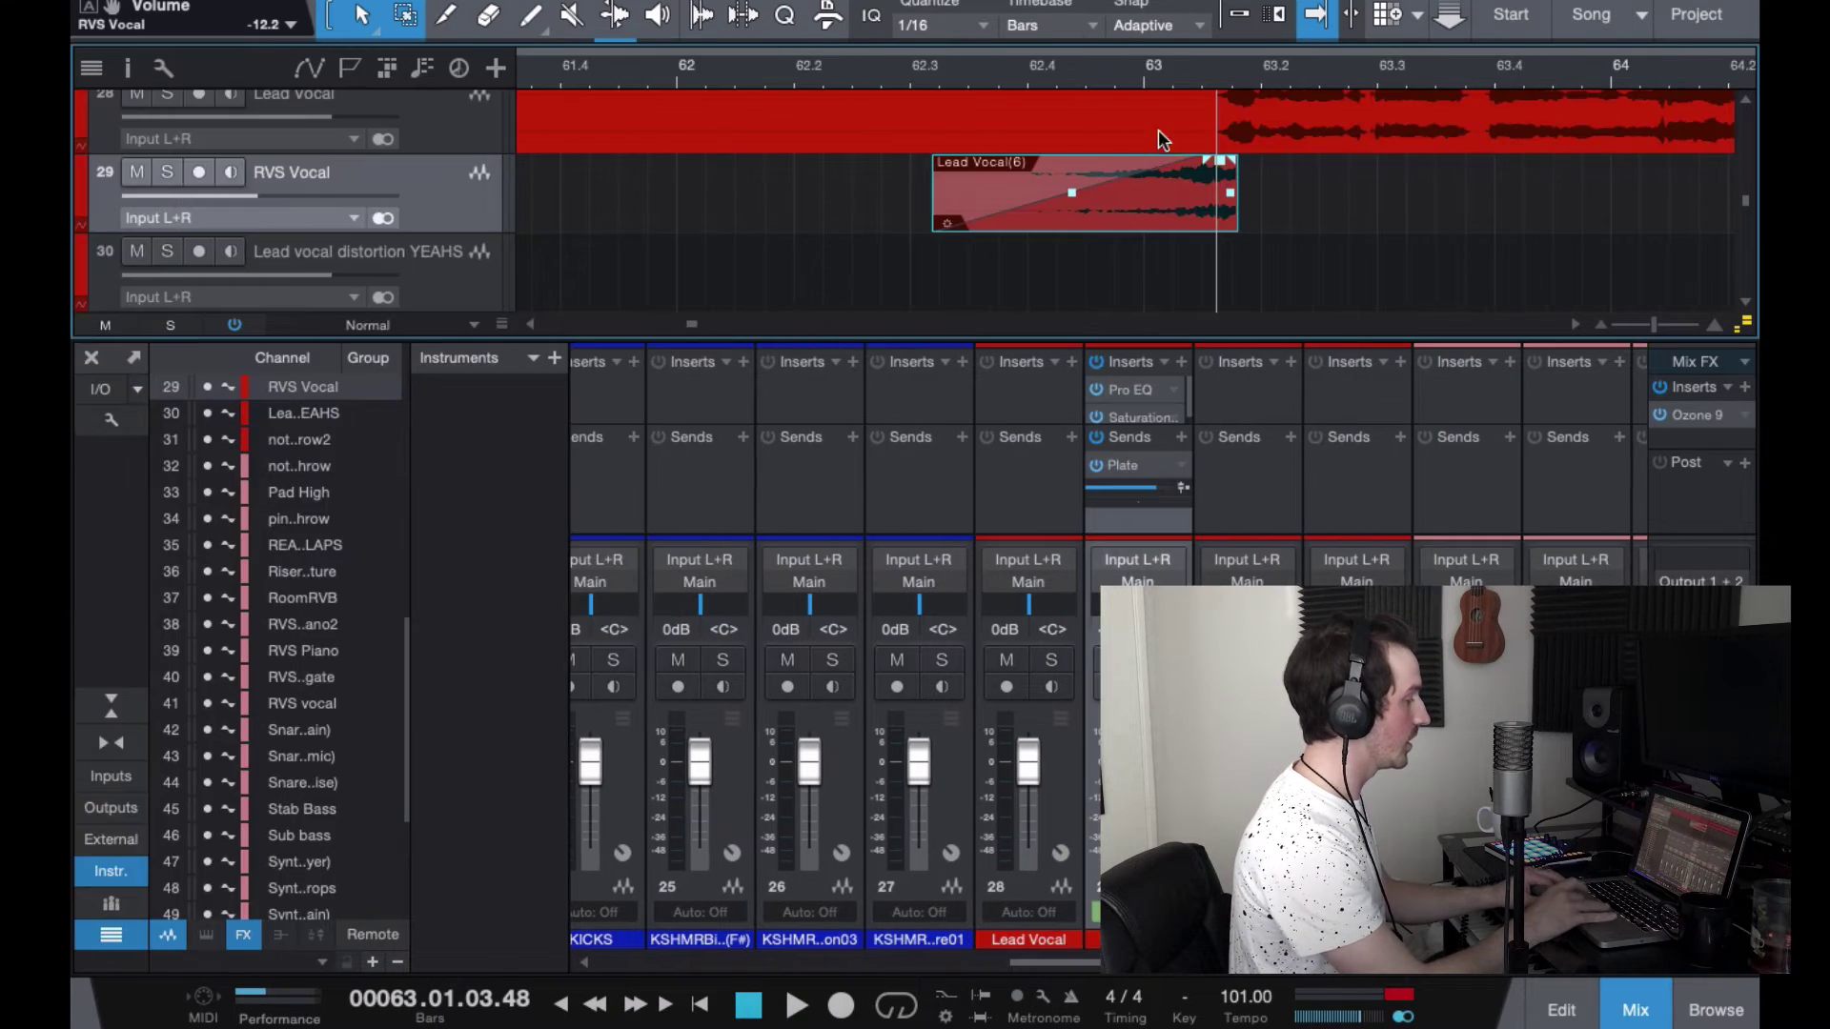
Step: Play the transposed swell in the mix, raise the RVS Vocal track's volume to -5.7 dB and replay it from 62.3
click(788, 82)
key(space)
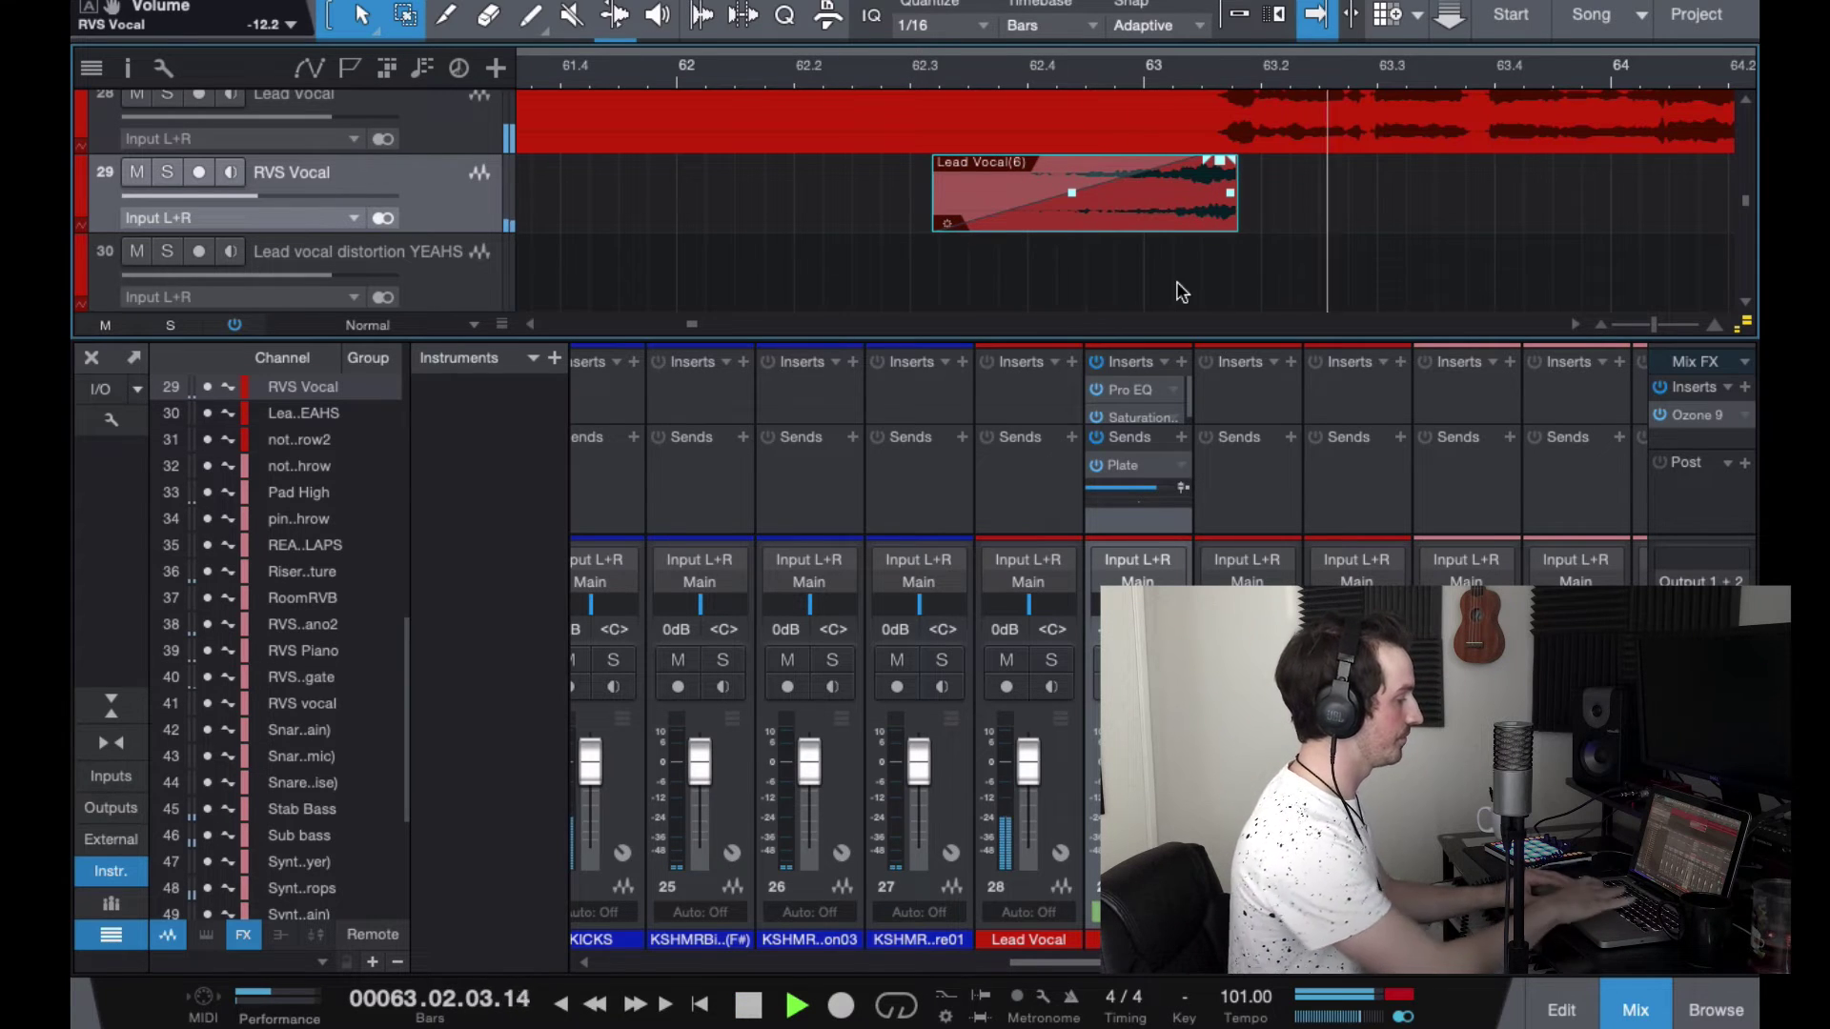
key(space)
drag(321, 197, 356, 197)
click(926, 65)
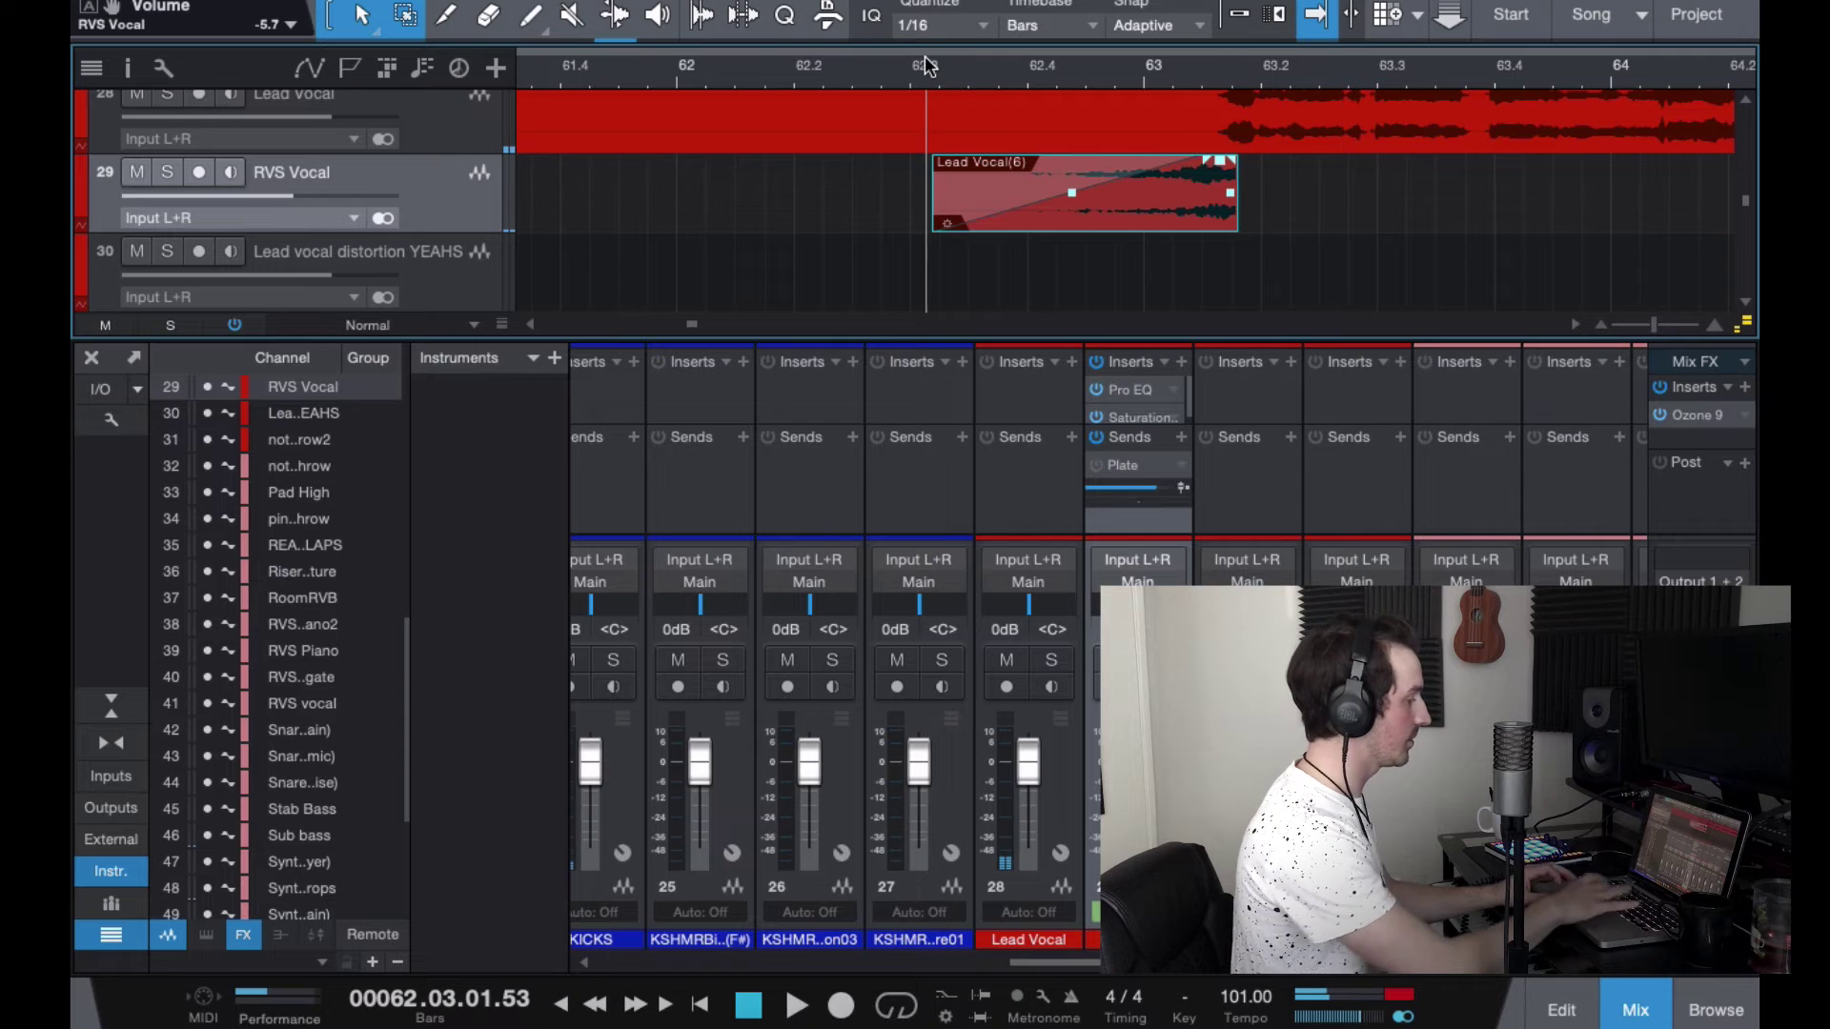
key(space)
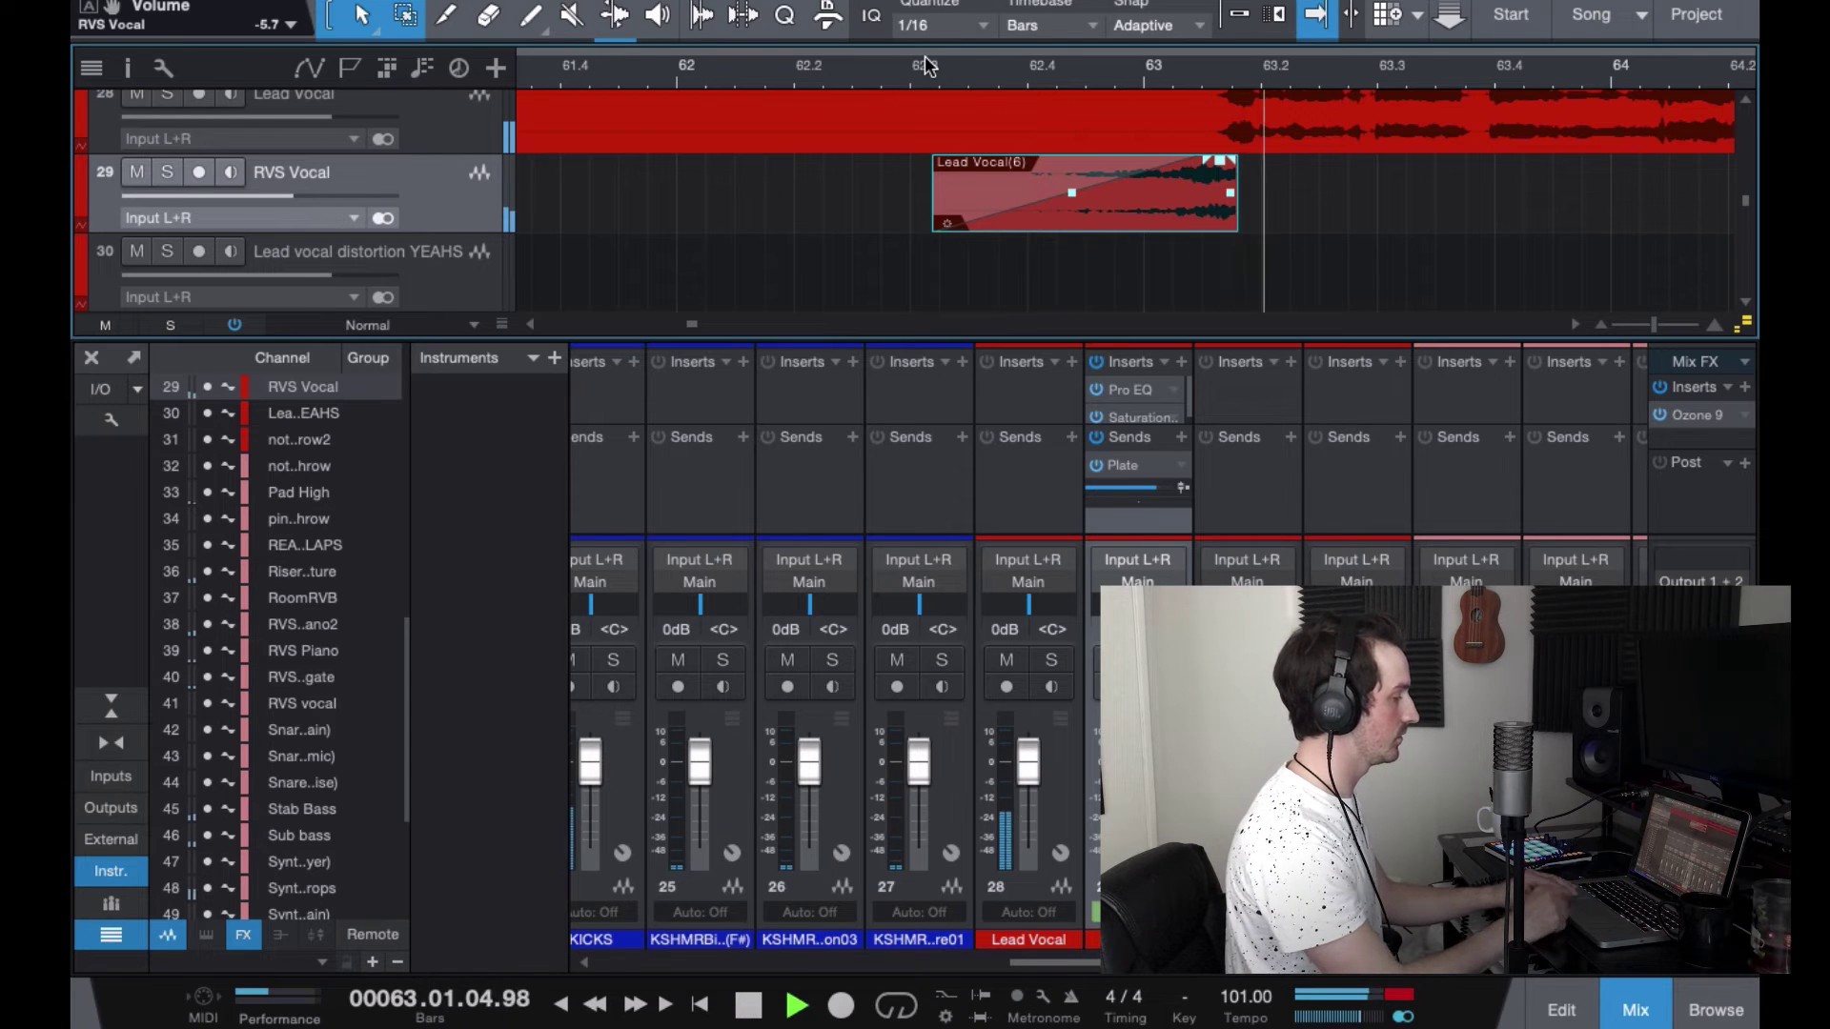
key(space)
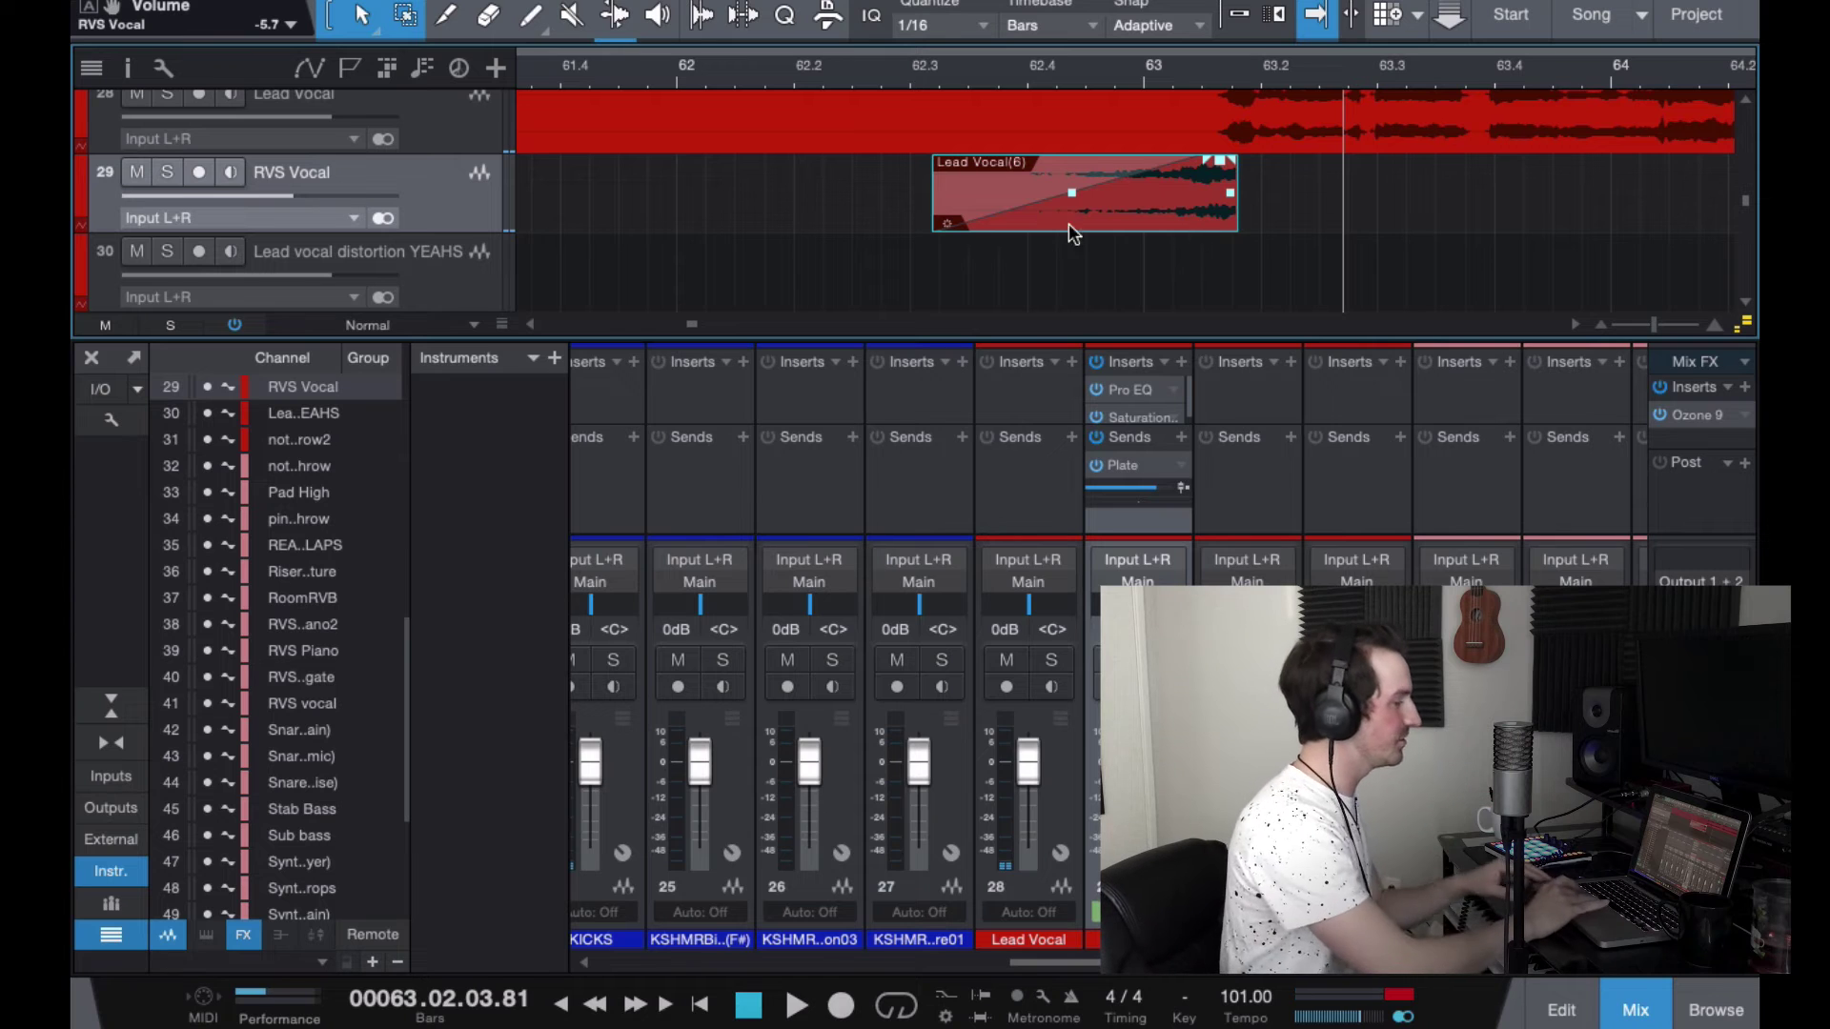
Step: Insert the PanCake2 plug-in on the RVS Vocal channel
click(1181, 362)
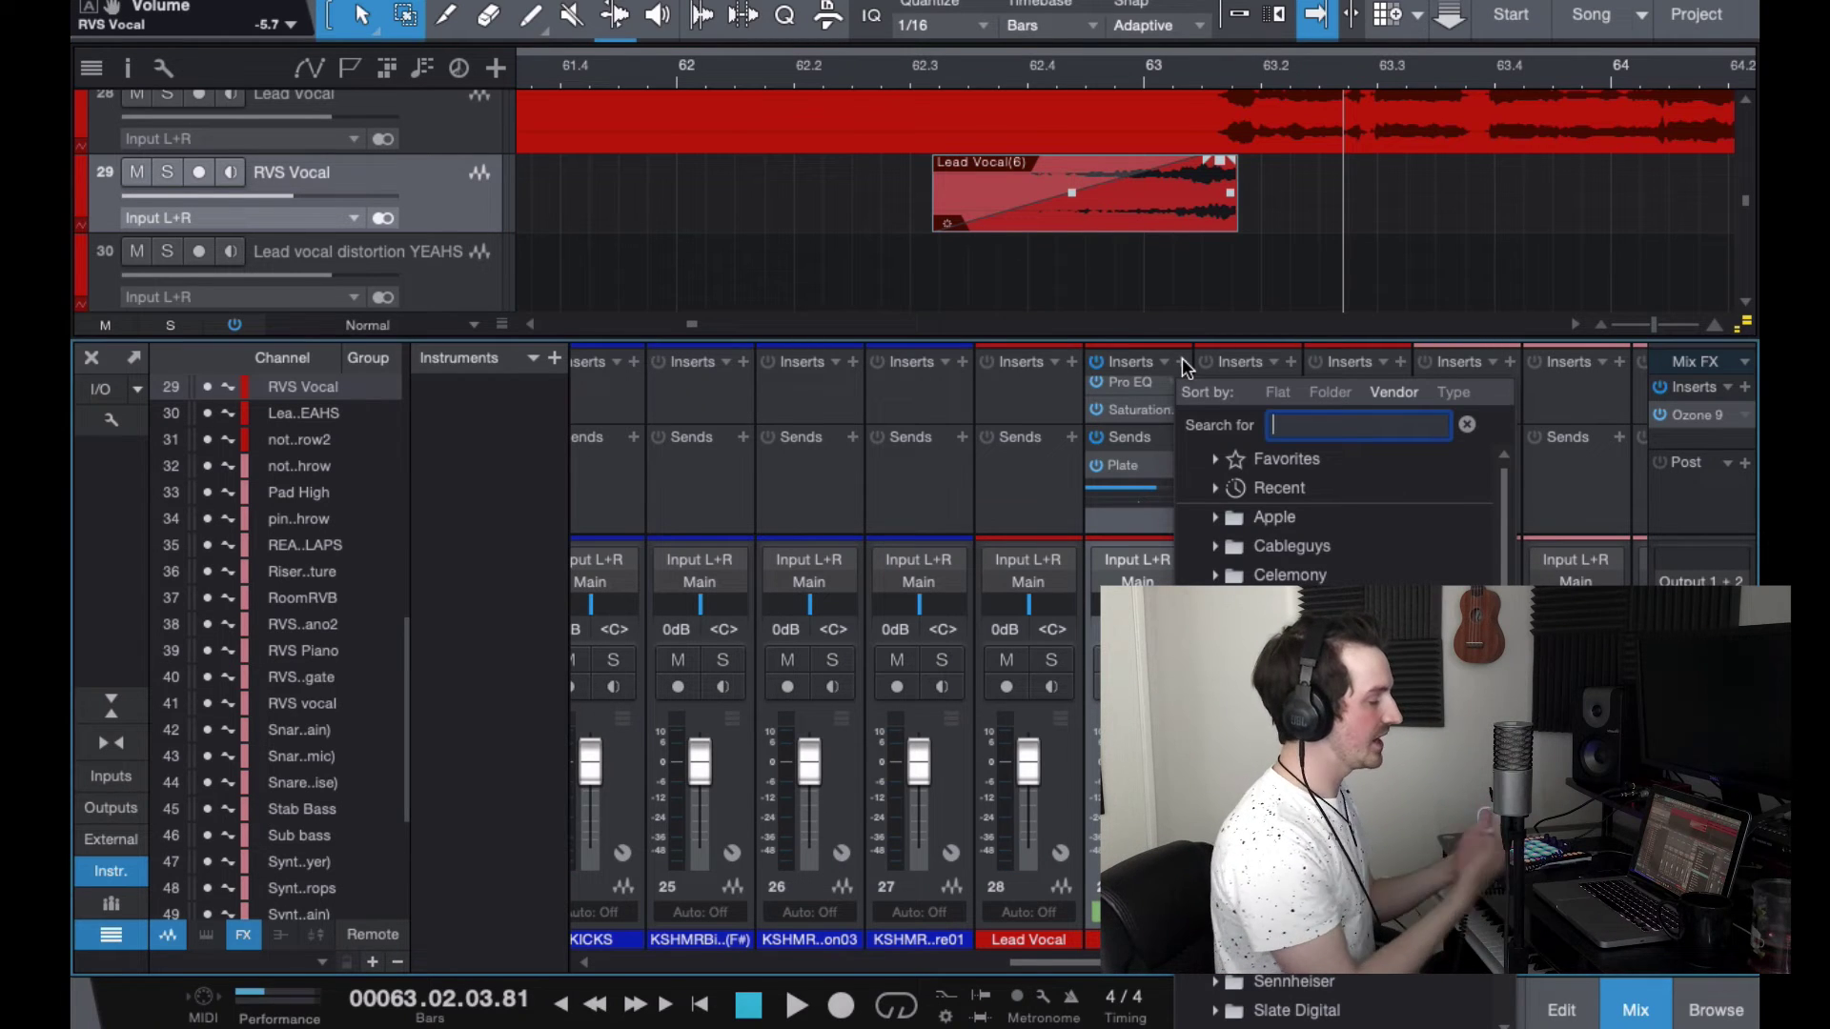
text(pancak)
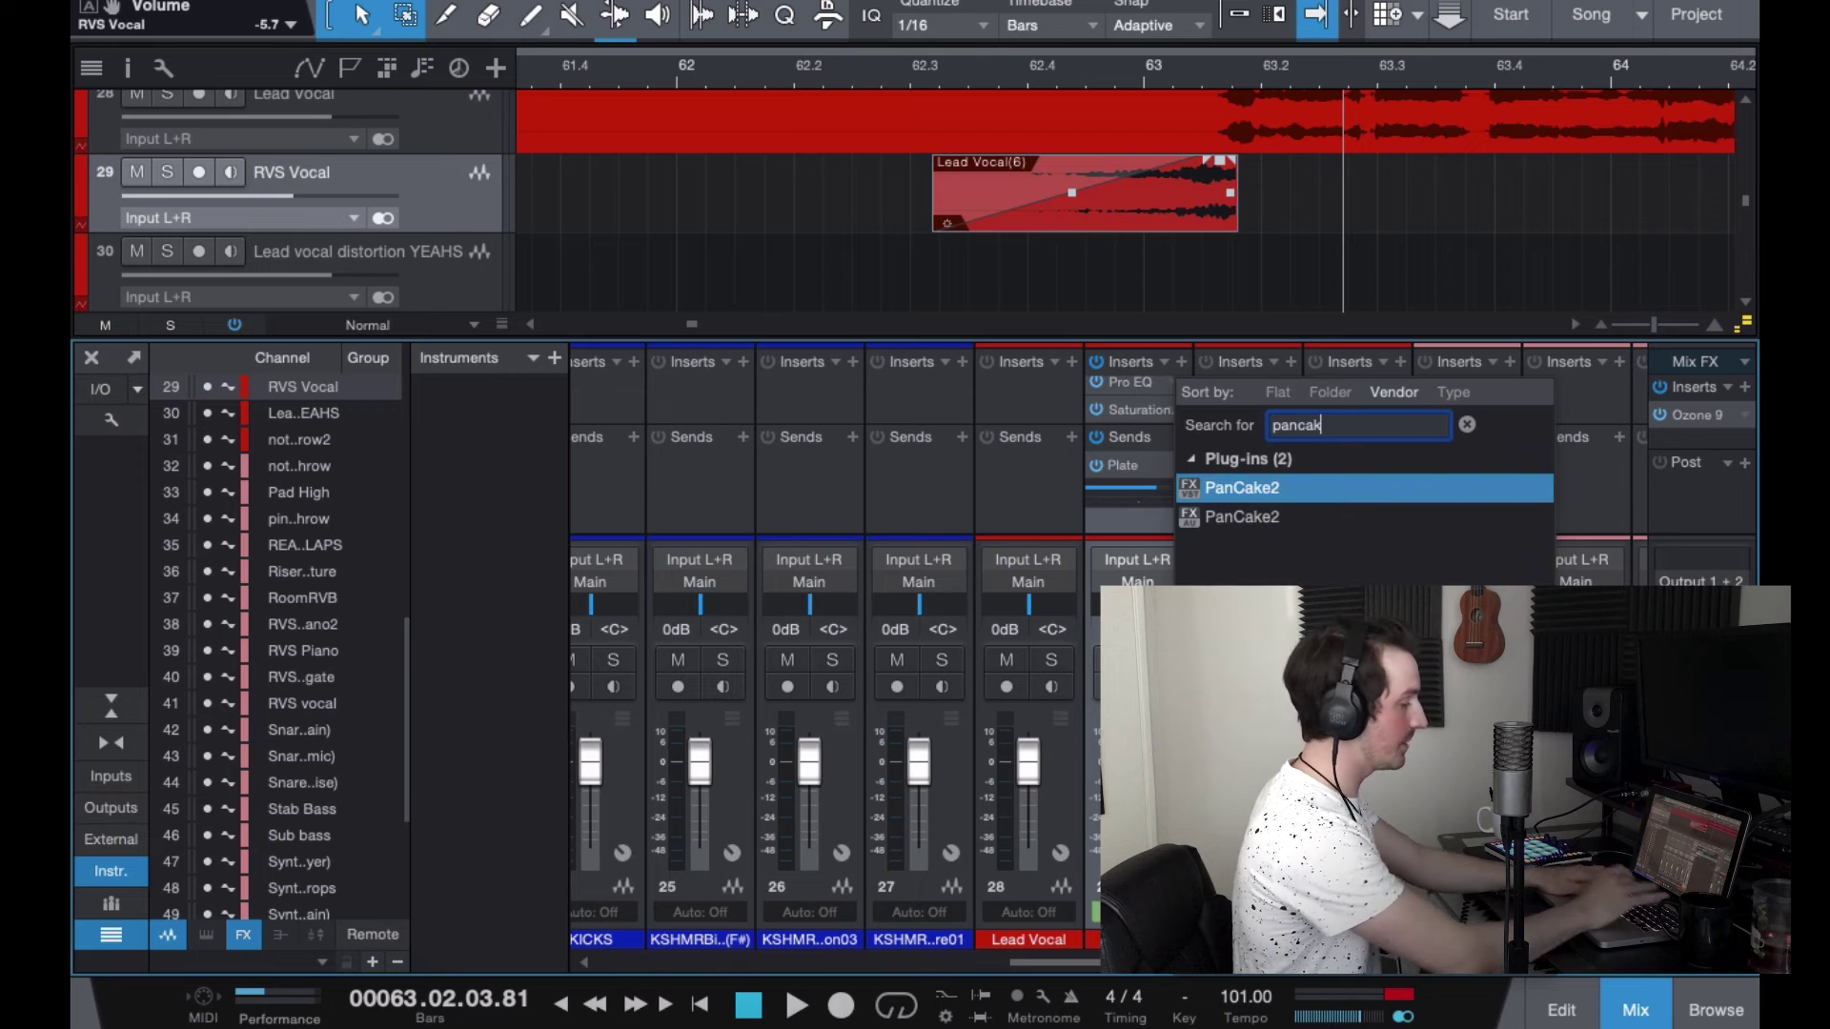
key(Down)
key(Return)
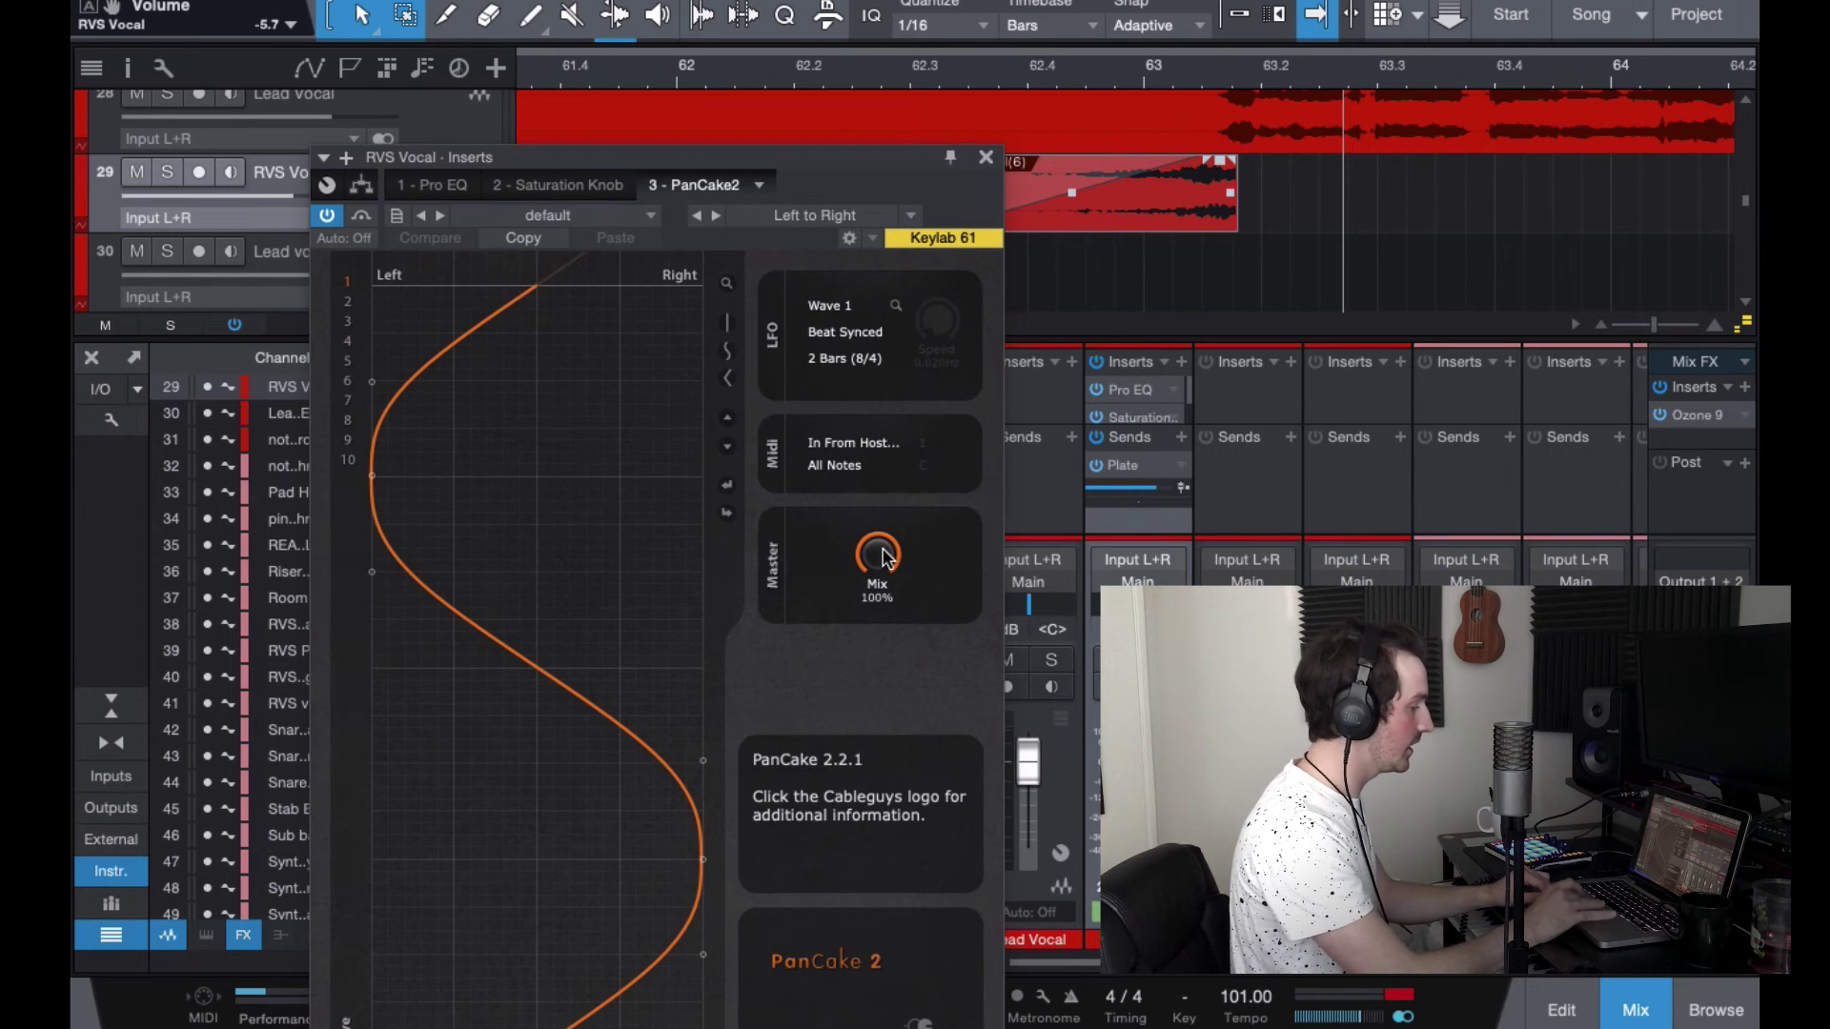
Step: Try a beat-synced LFO length of 1/4 in PanCake2 and play the swell from 62.4
click(877, 359)
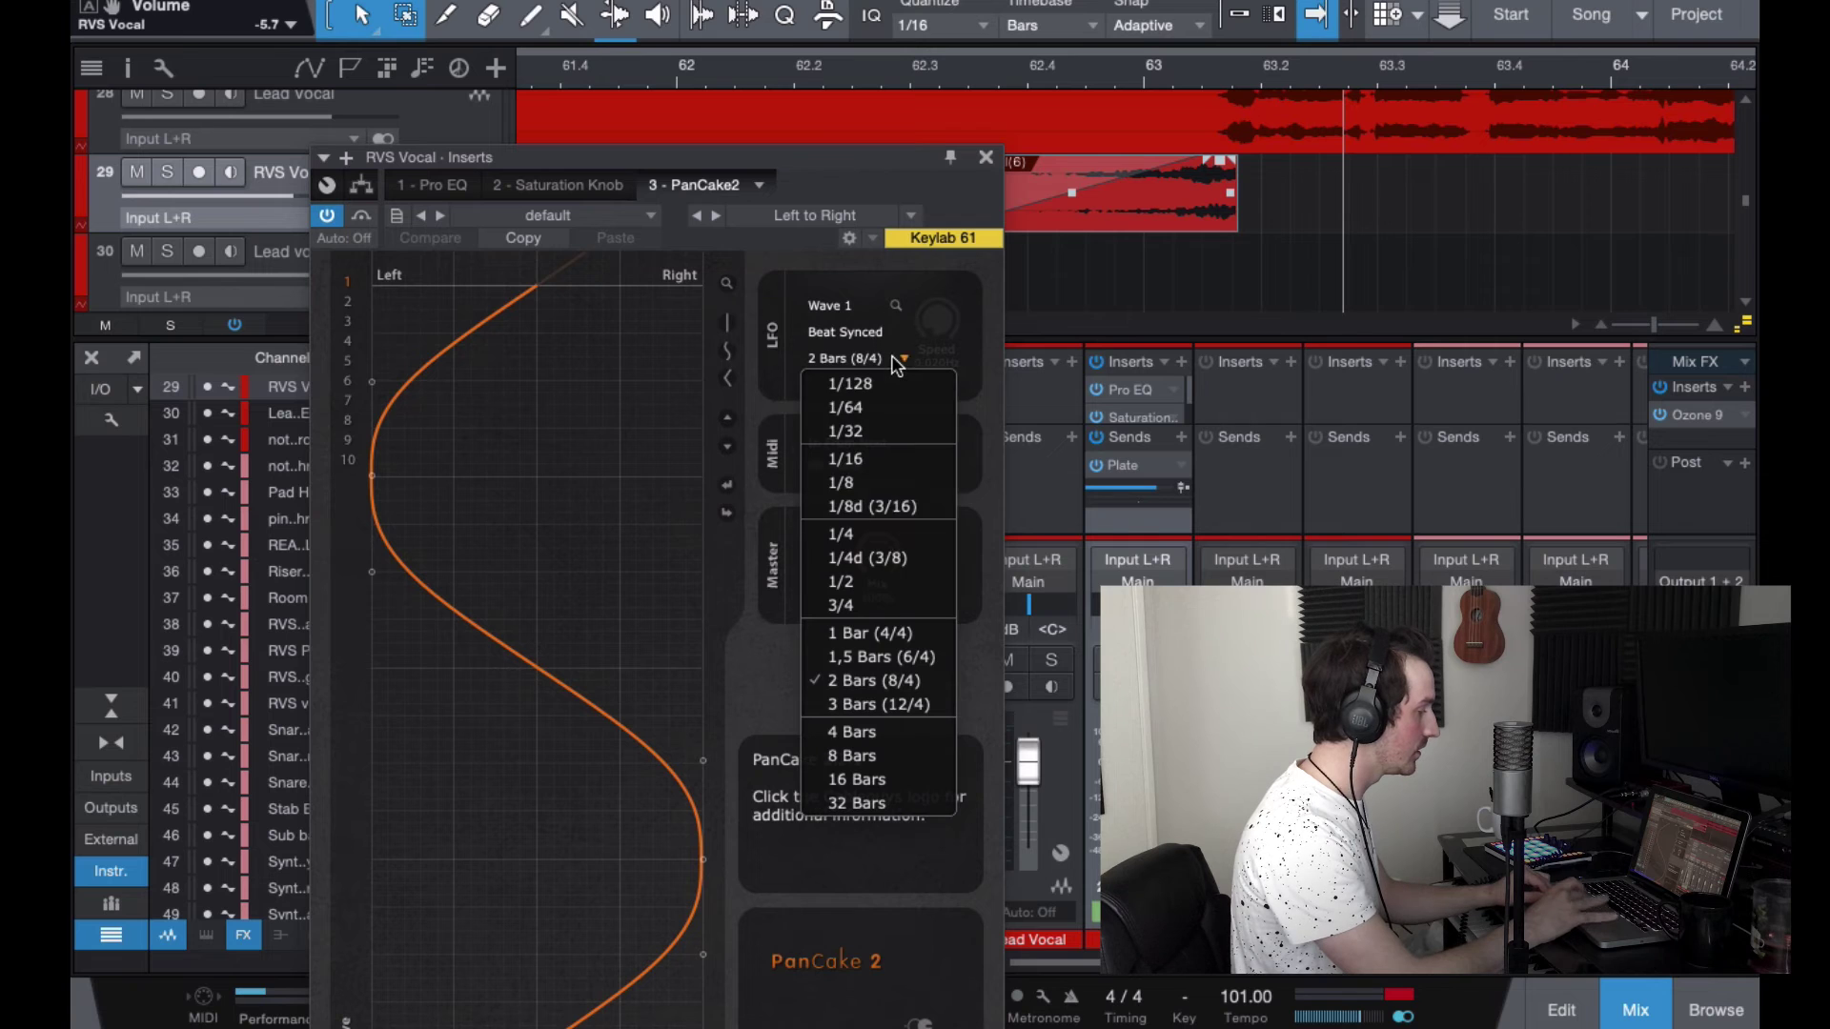
click(857, 528)
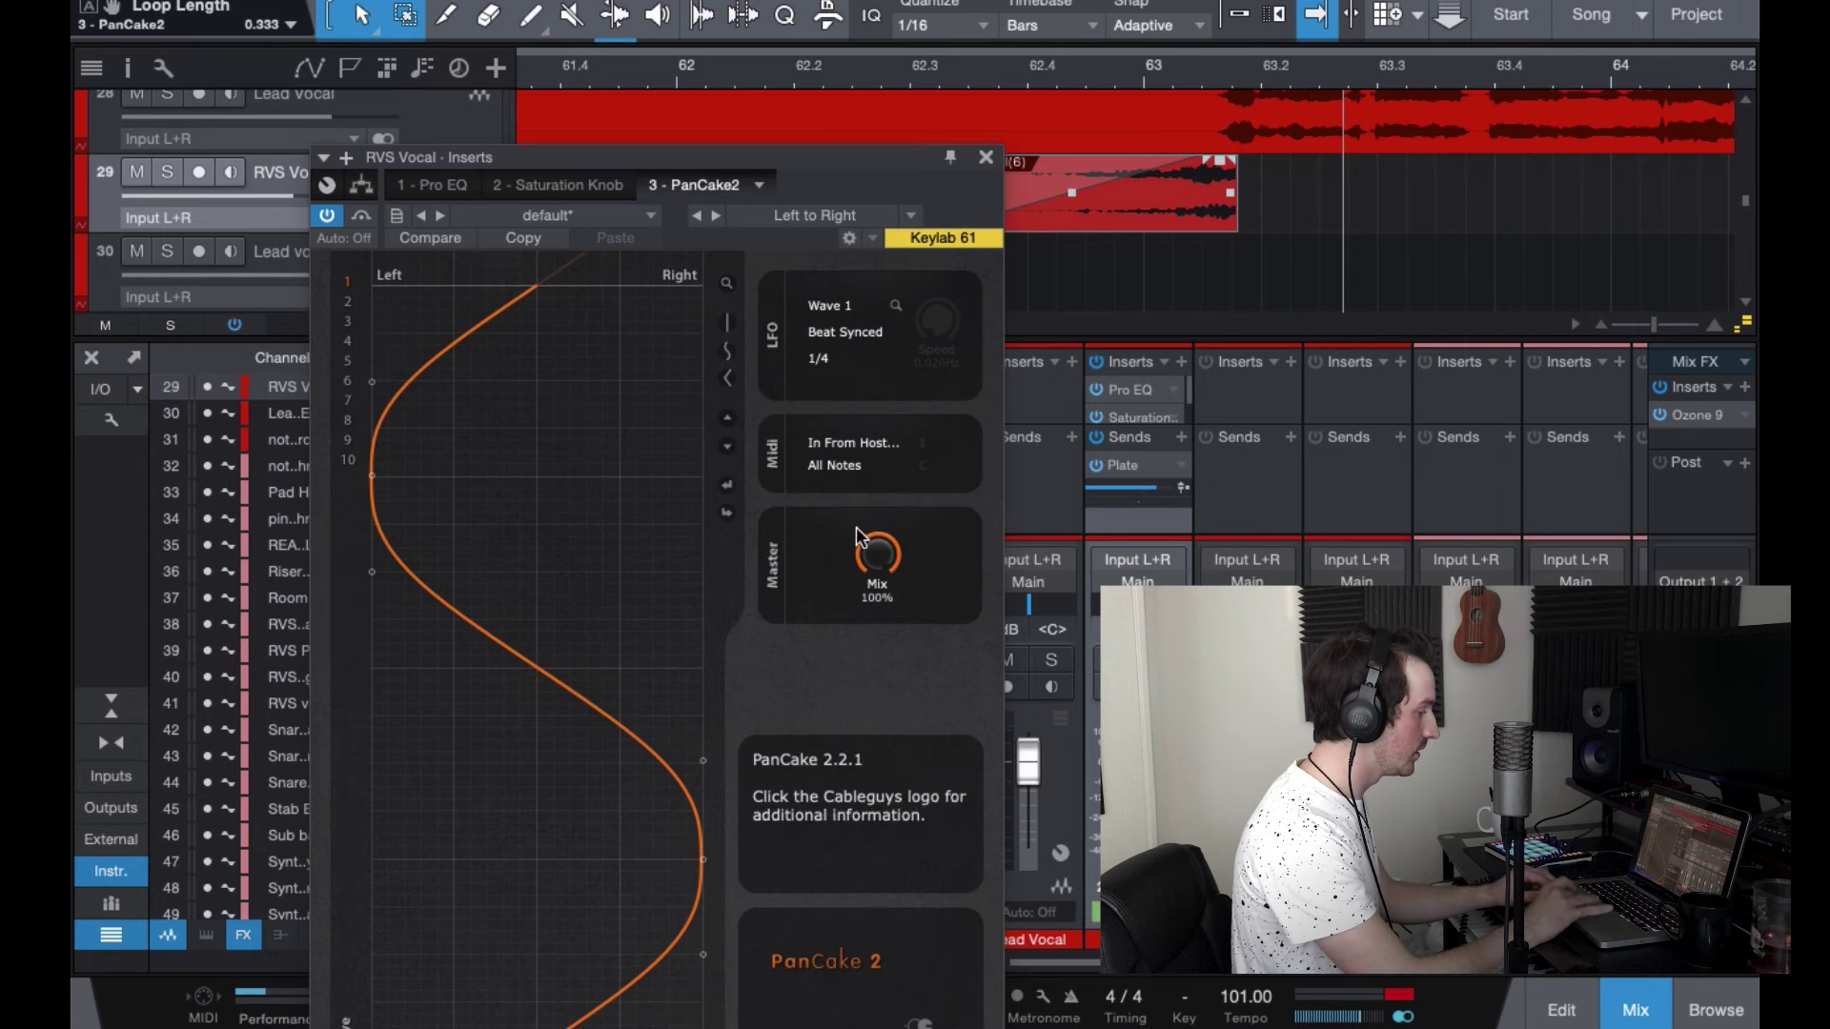
click(1055, 79)
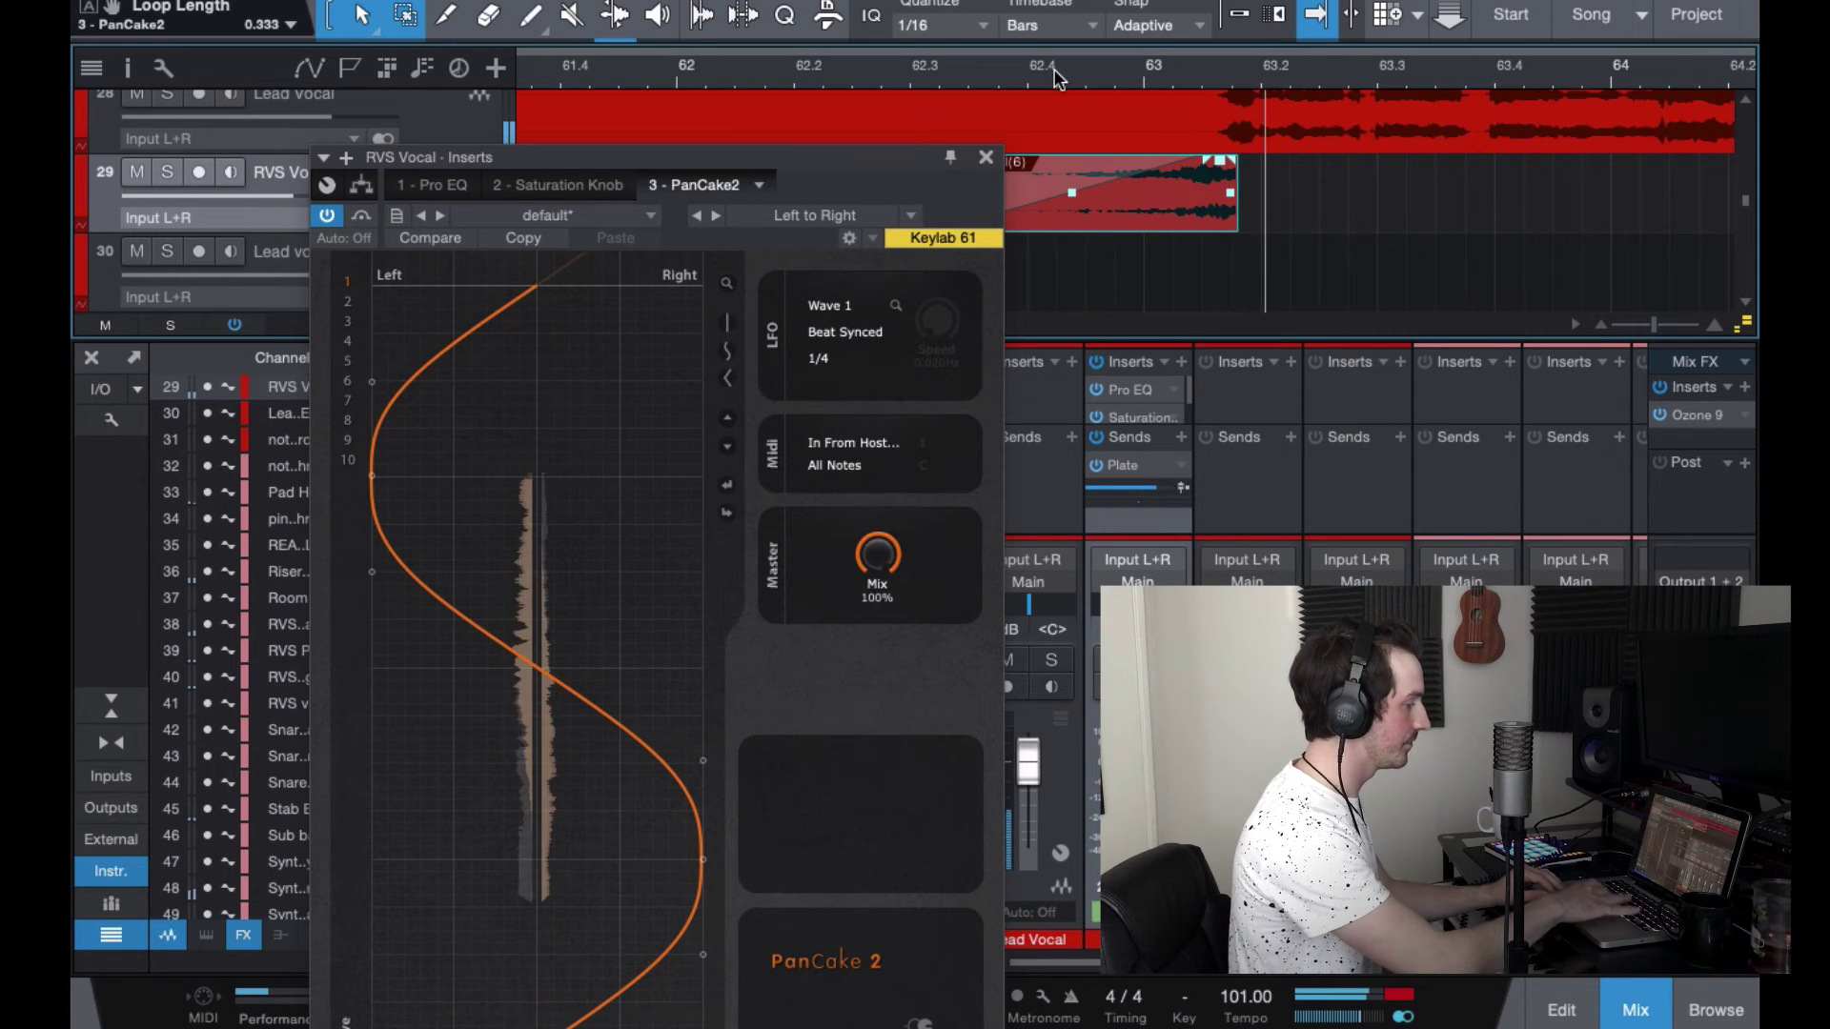
Step: Set PanCake2's beat-synced LFO length to 1/16, play the panned swell in the mix and close the plug-in window
click(839, 370)
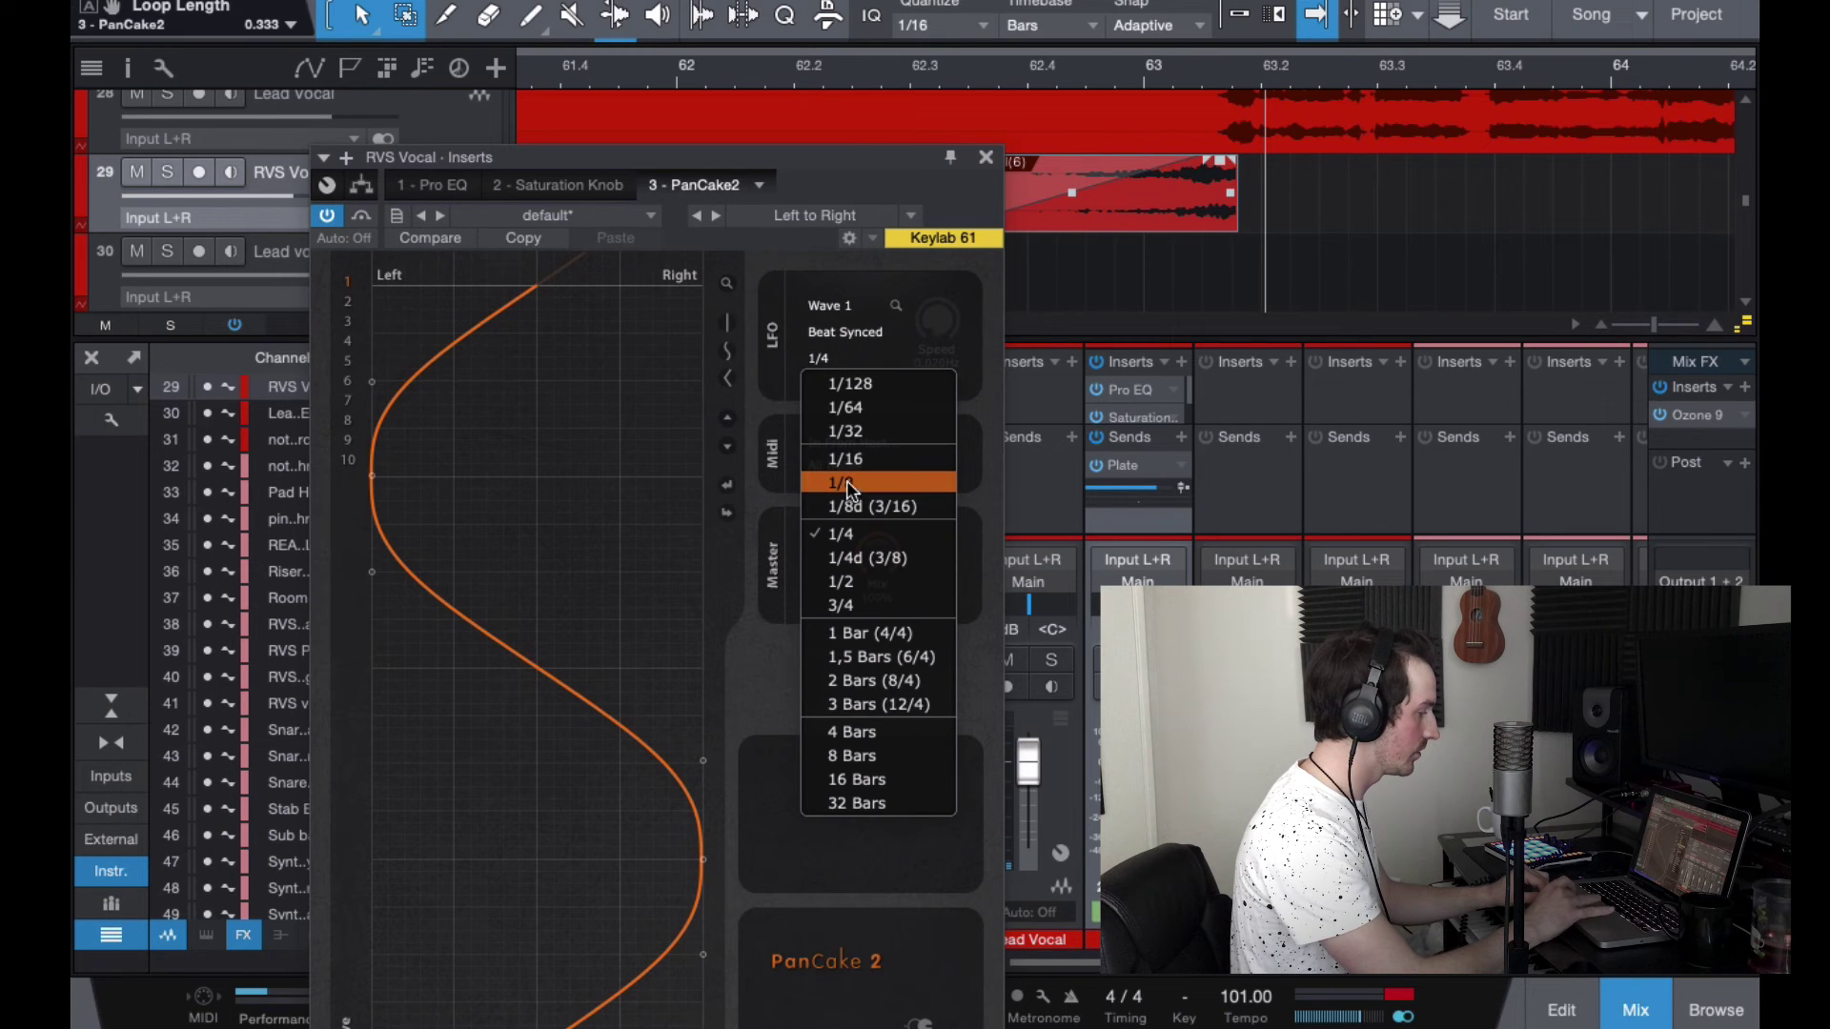
click(846, 459)
click(1016, 61)
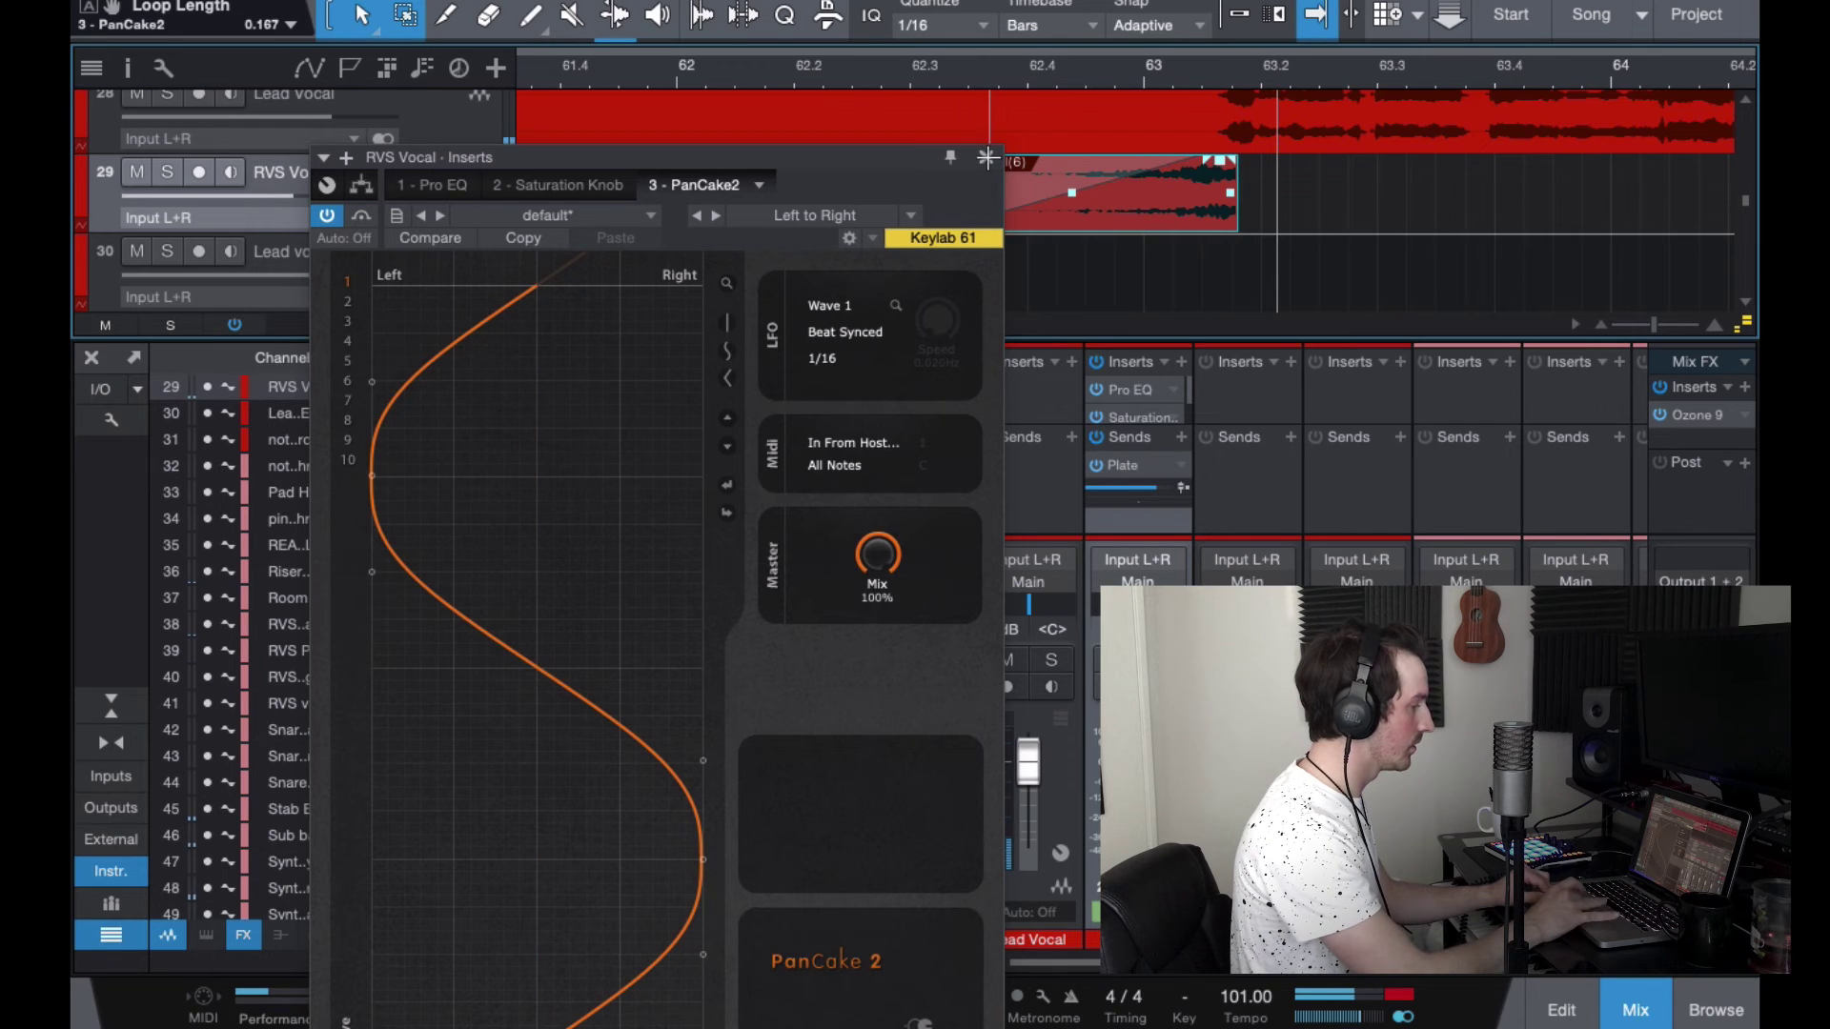
drag(856, 150, 798, 113)
click(576, 82)
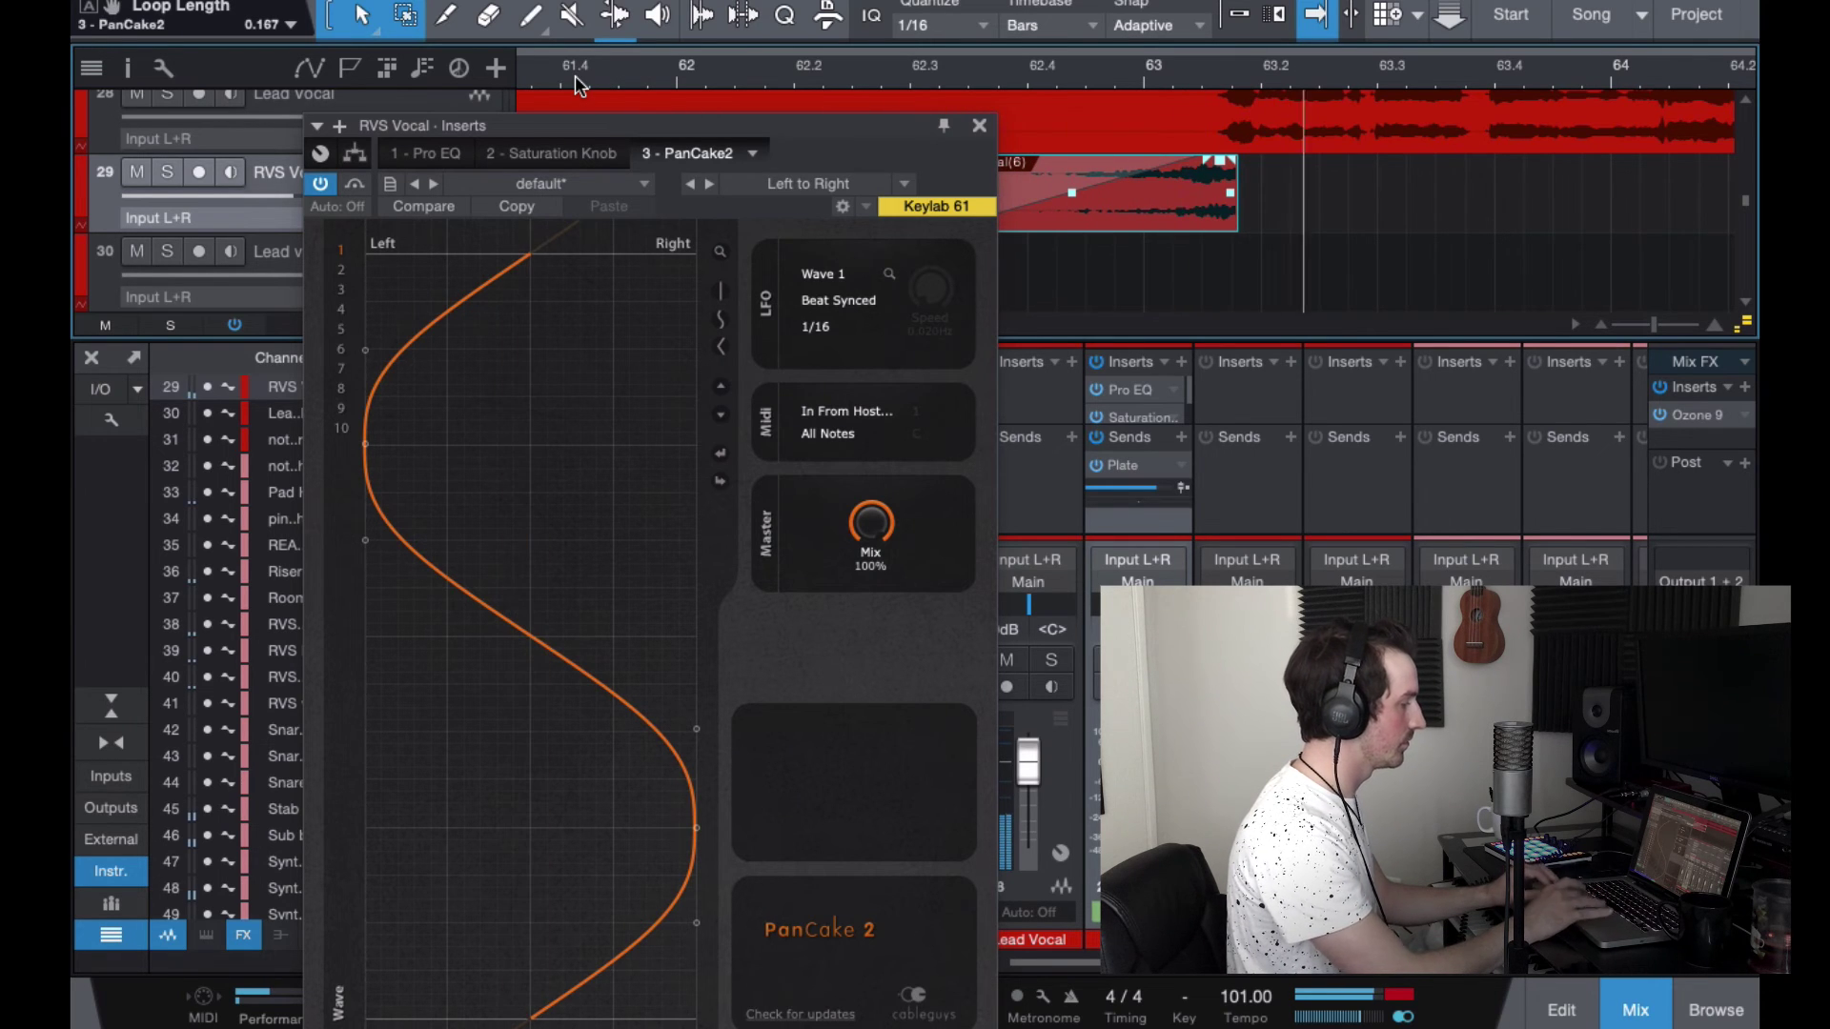
click(972, 122)
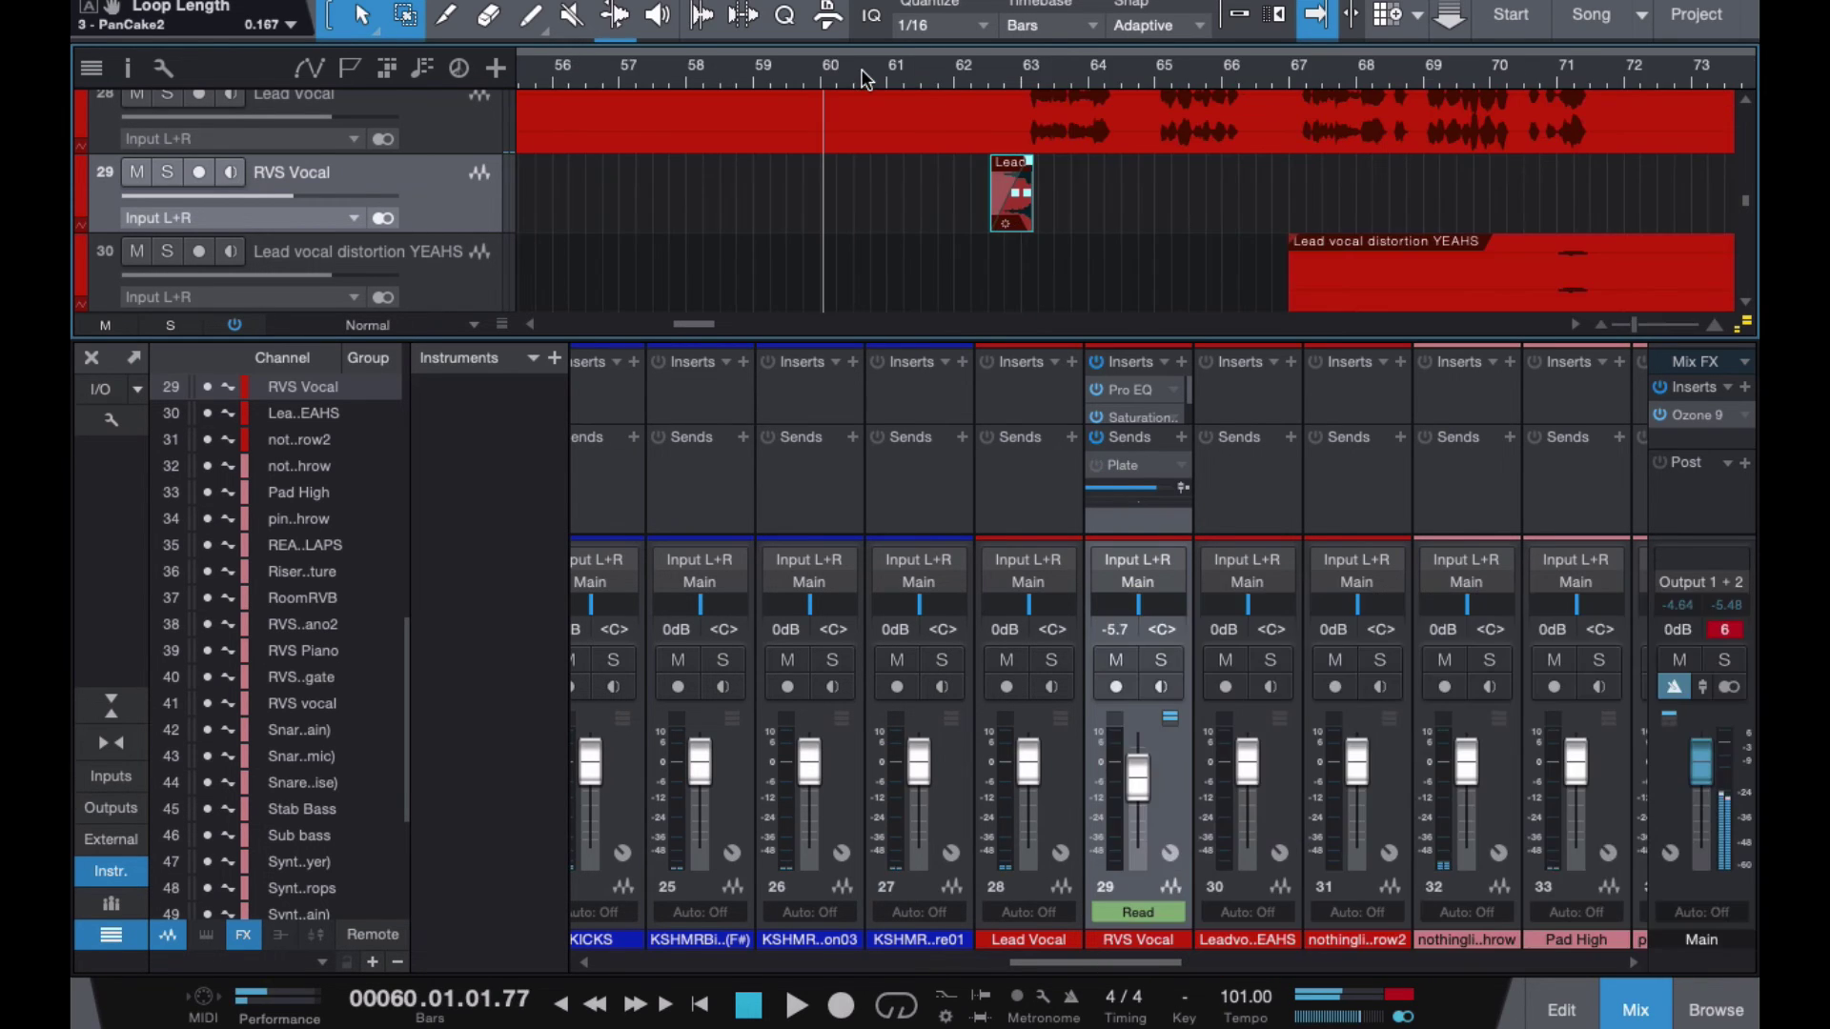
Step: Play the song from about bar 60 and place a copy of the reversed event just before bar 71 on the RVS Vocal track
click(861, 70)
key(space)
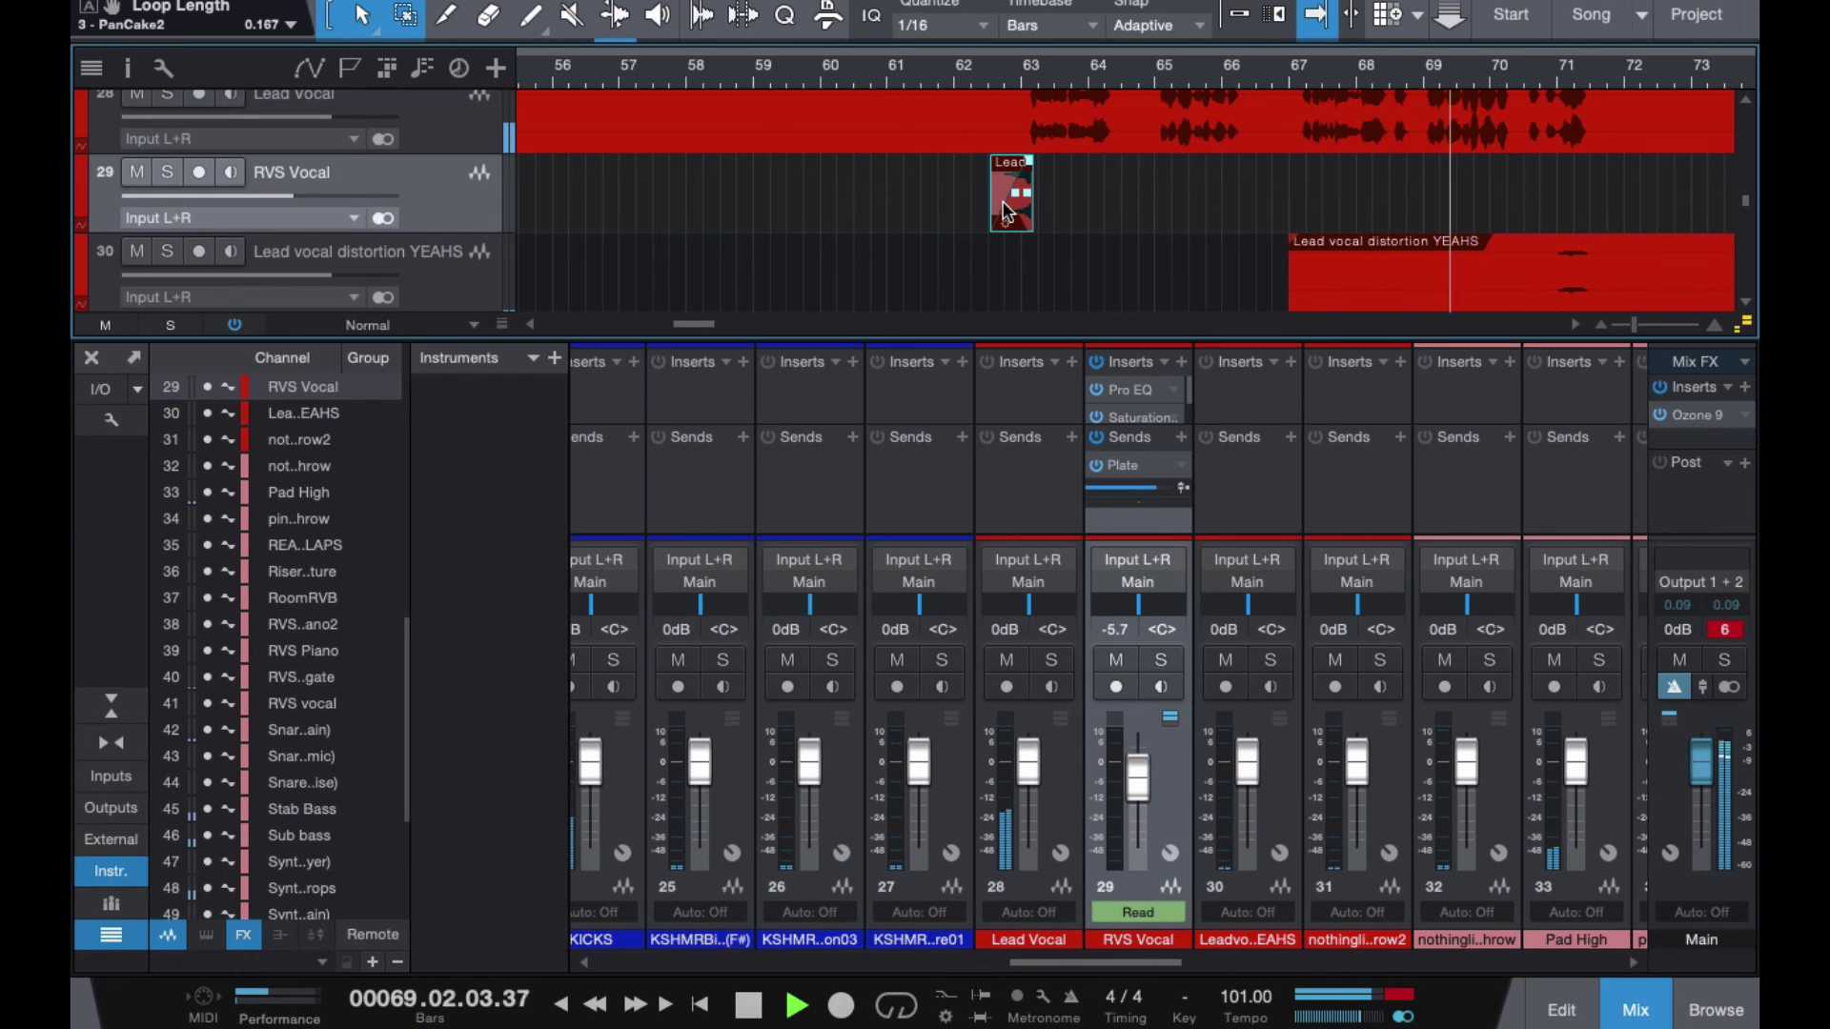
drag(1013, 191, 1555, 221)
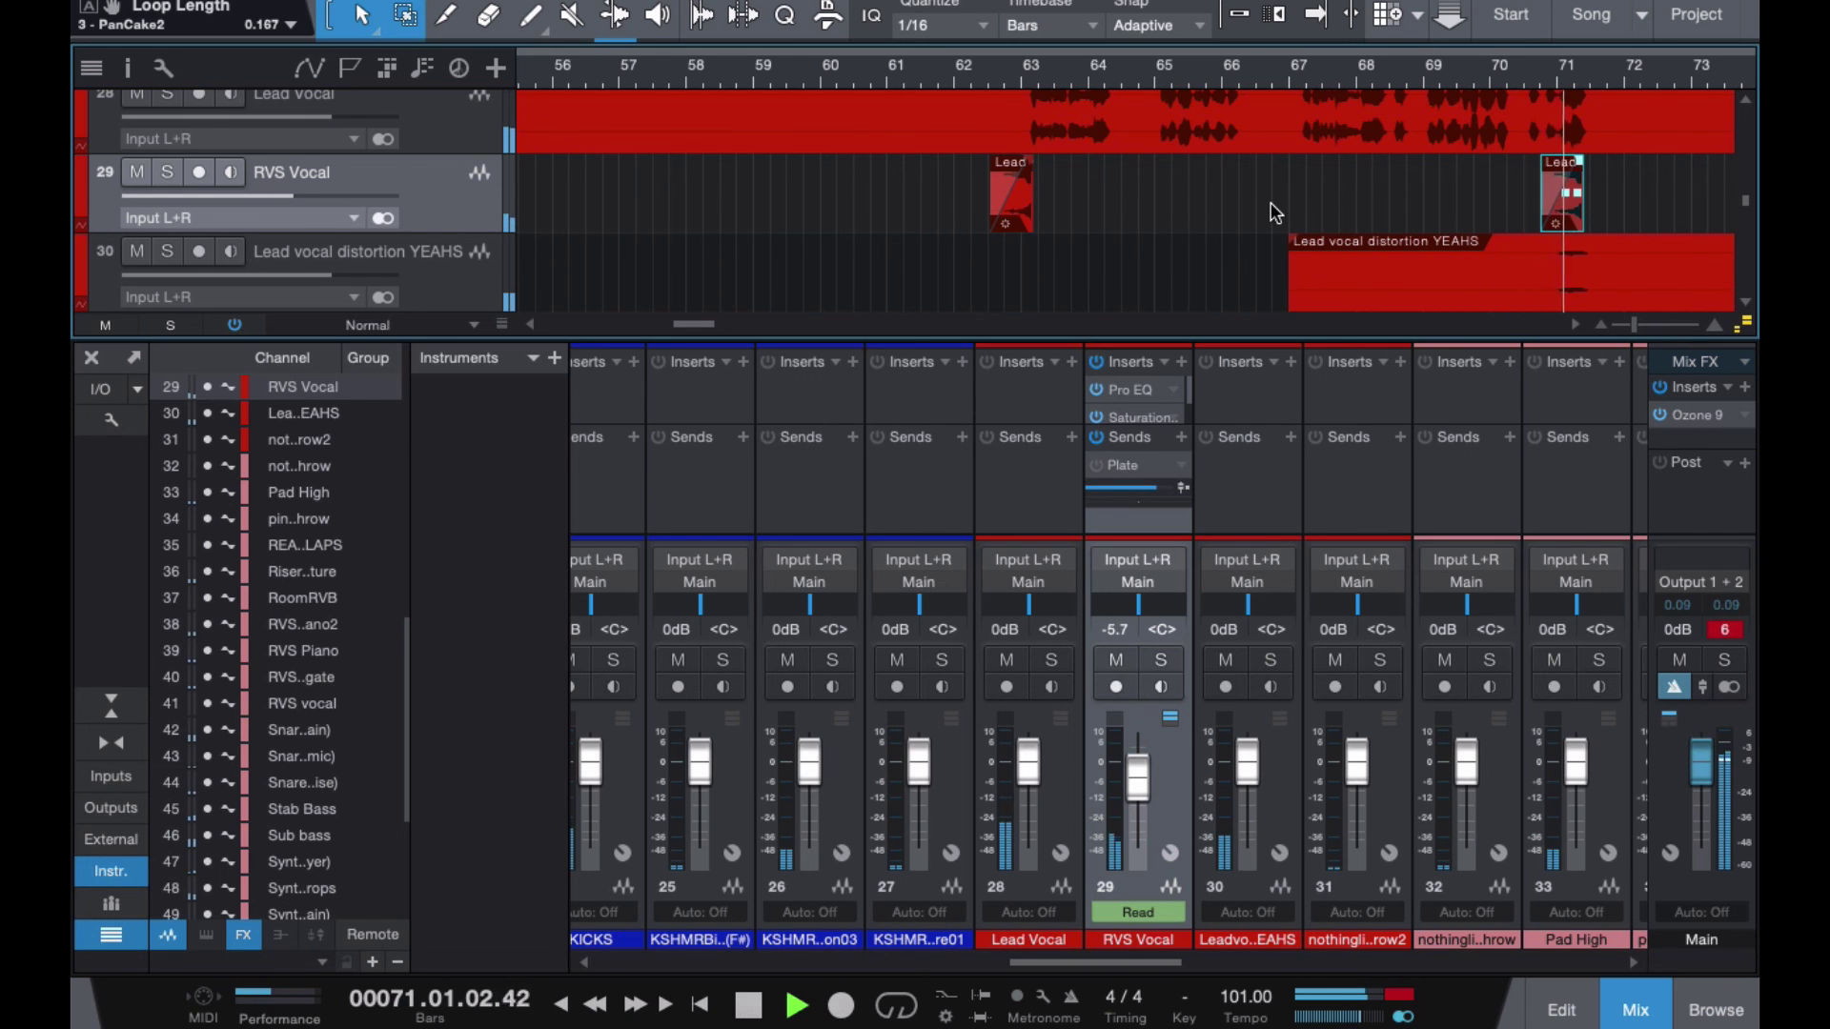
key(e)
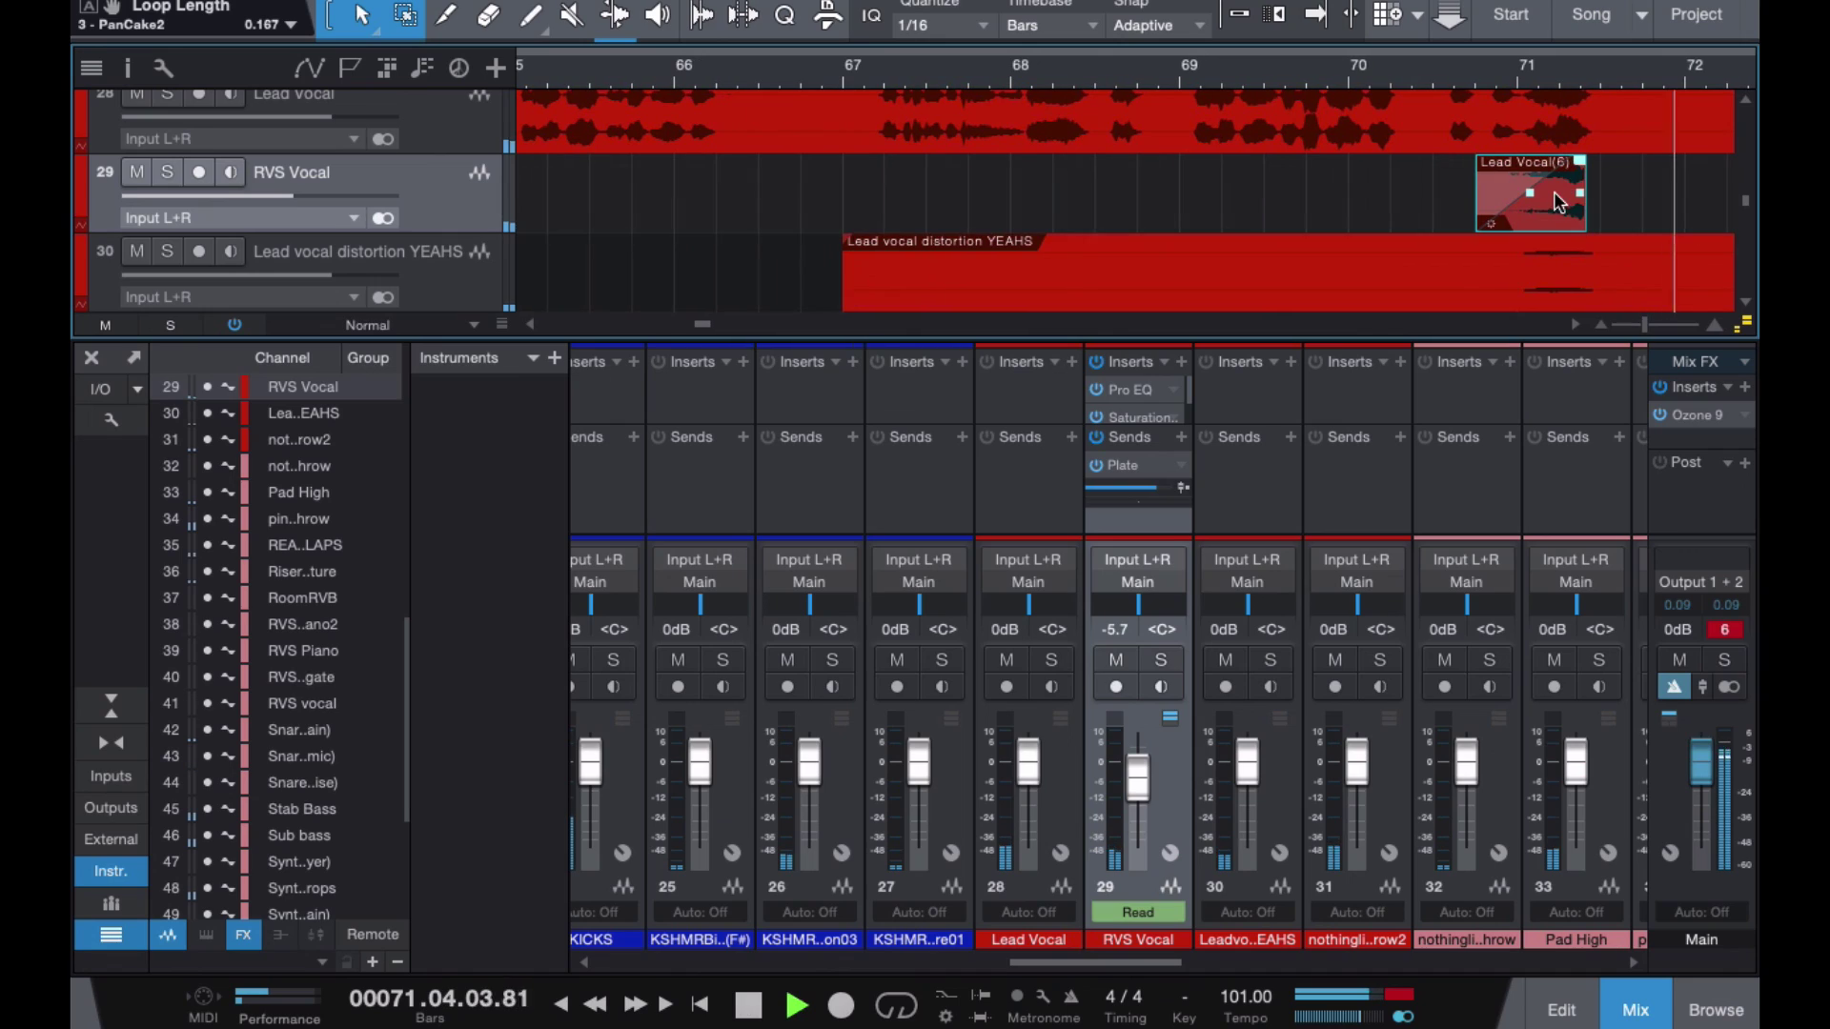